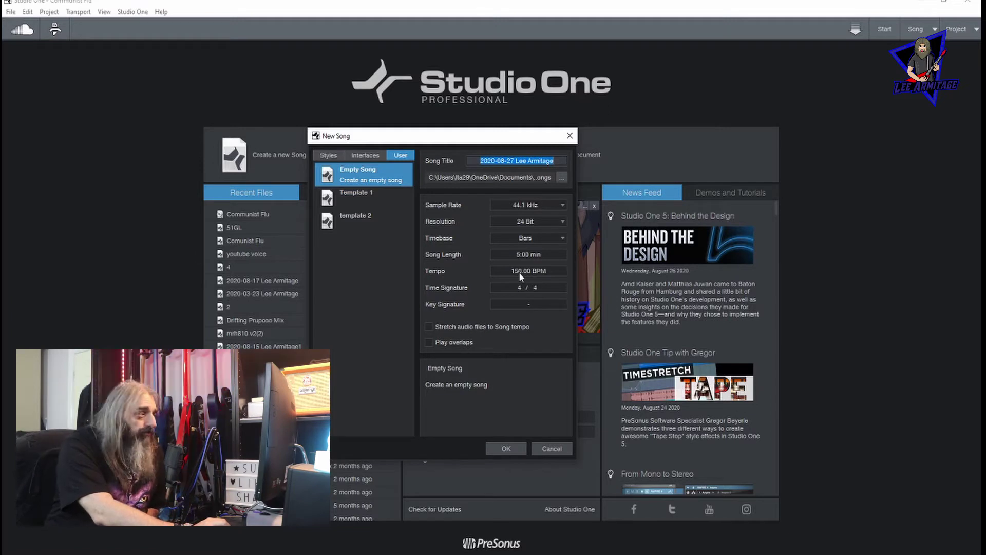
# Create the empty song at 150 BPM and add an instrument track with Ugritone's KVLT Drums II, closing the plug-in window.
pyautogui.click(506, 449)
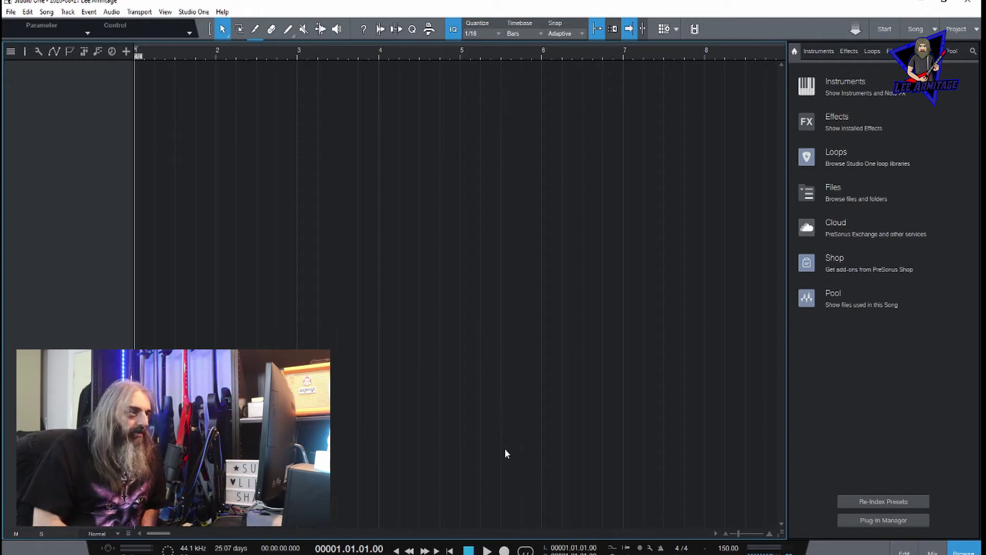
pyautogui.click(824, 56)
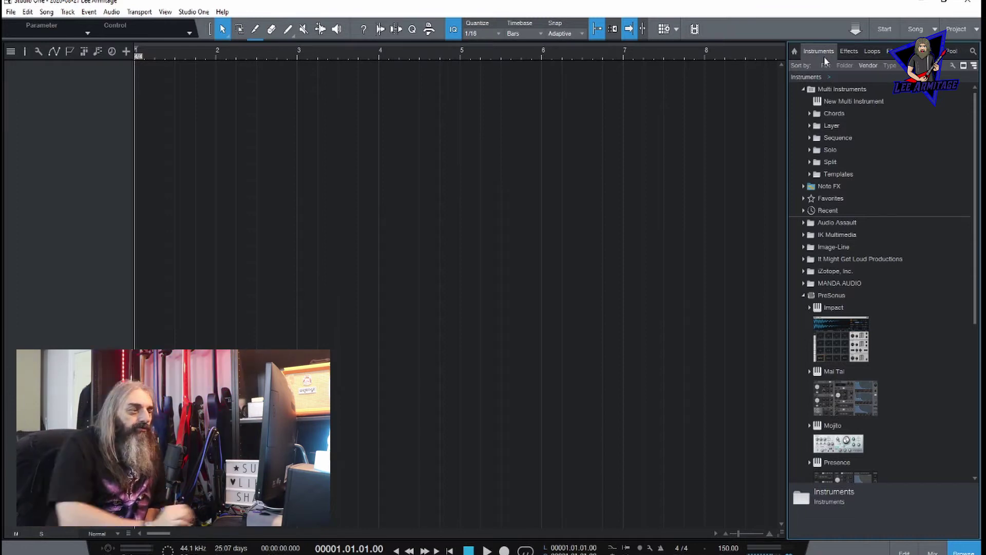
pyautogui.moveTo(977, 177); pyautogui.dragTo(977, 229)
pyautogui.click(805, 205)
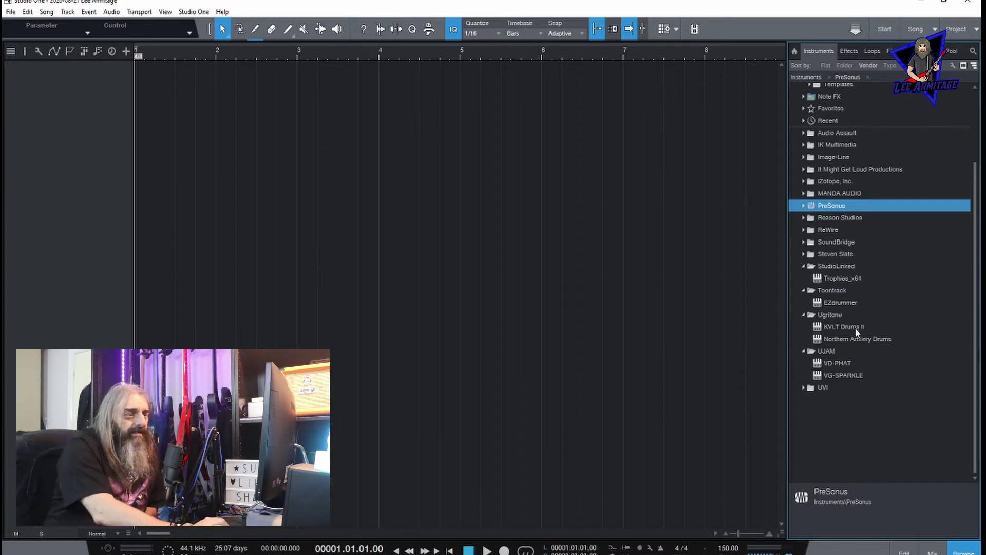
pyautogui.moveTo(849, 325); pyautogui.dragTo(148, 81)
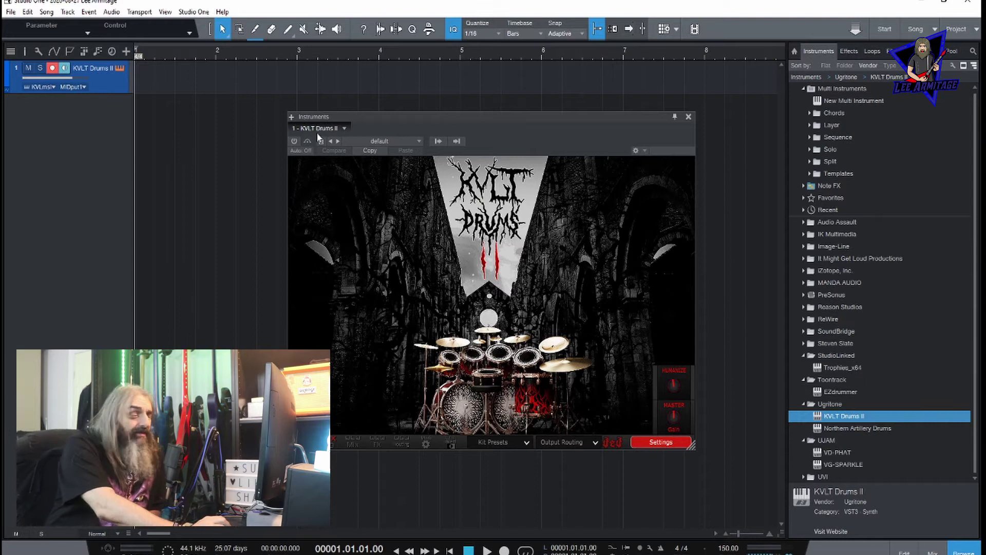
pyautogui.click(689, 116)
pyautogui.click(87, 227)
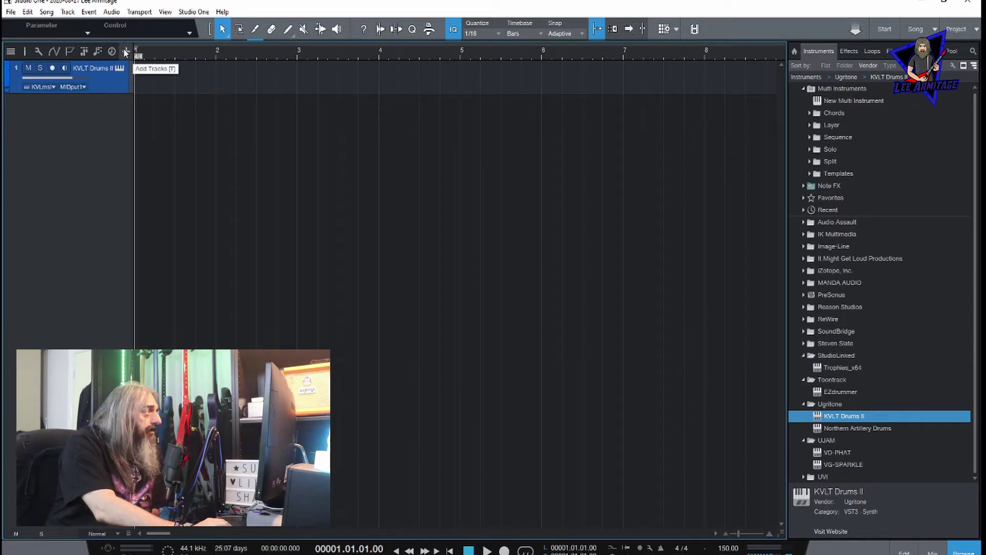
# Start adding new tracks below the drum track and name them Bass.
pyautogui.click(126, 52)
pyautogui.press('Escape')
pyautogui.rightClick(80, 207)
pyautogui.click(75, 178)
pyautogui.rightClick(75, 178)
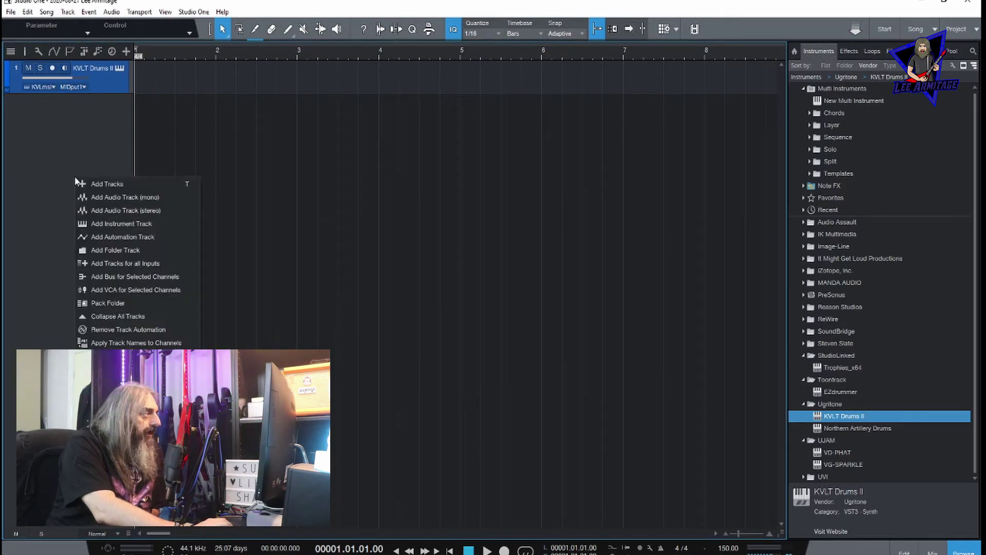
pyautogui.click(114, 184)
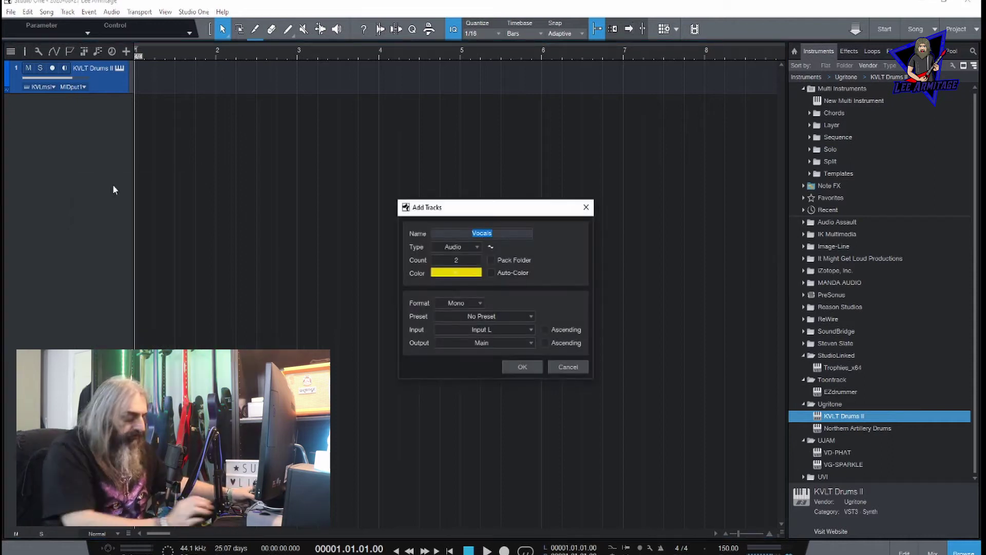
pyautogui.write('Bass')
# Create the two mono Bass audio tracks with a purple color and Input R as their input.
pyautogui.click(476, 247)
pyautogui.click(475, 249)
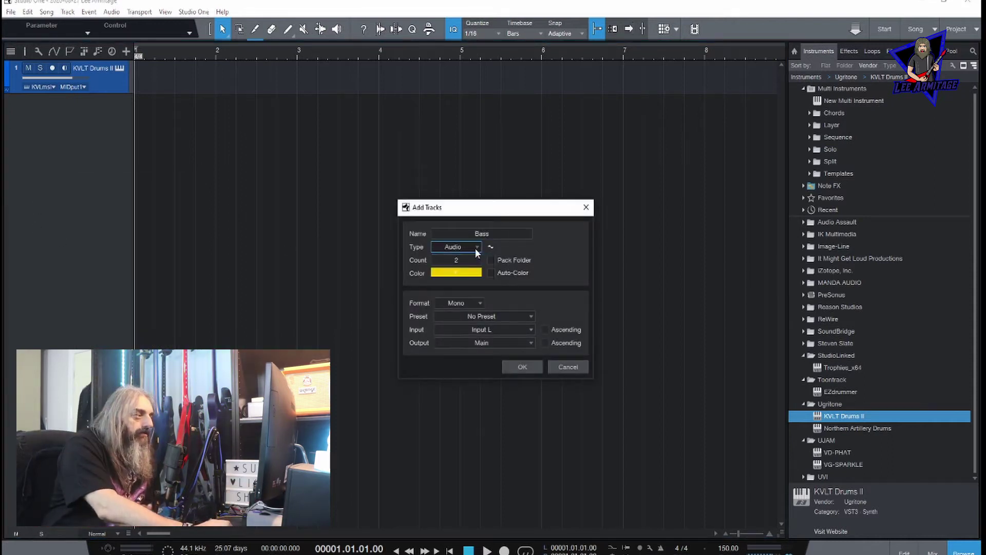
pyautogui.click(457, 274)
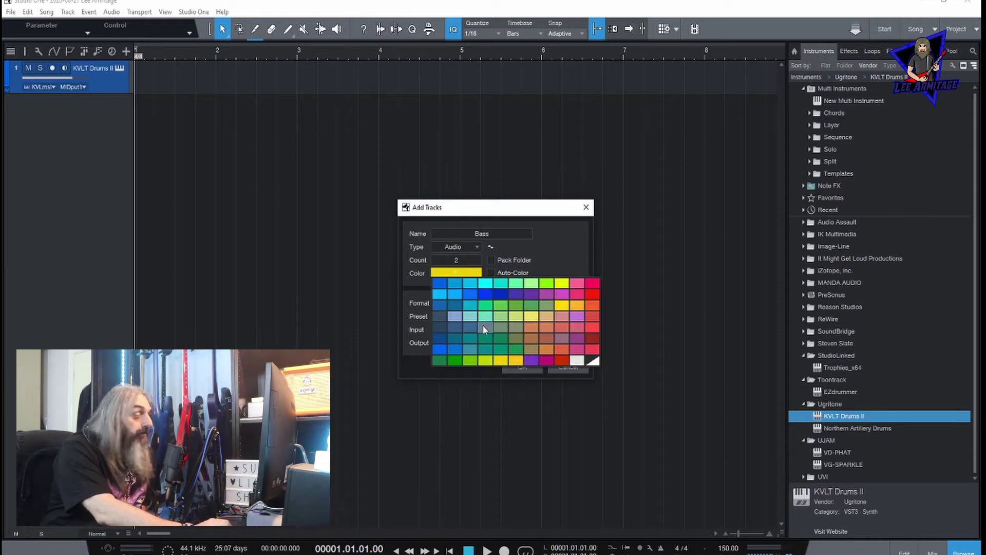
pyautogui.click(527, 359)
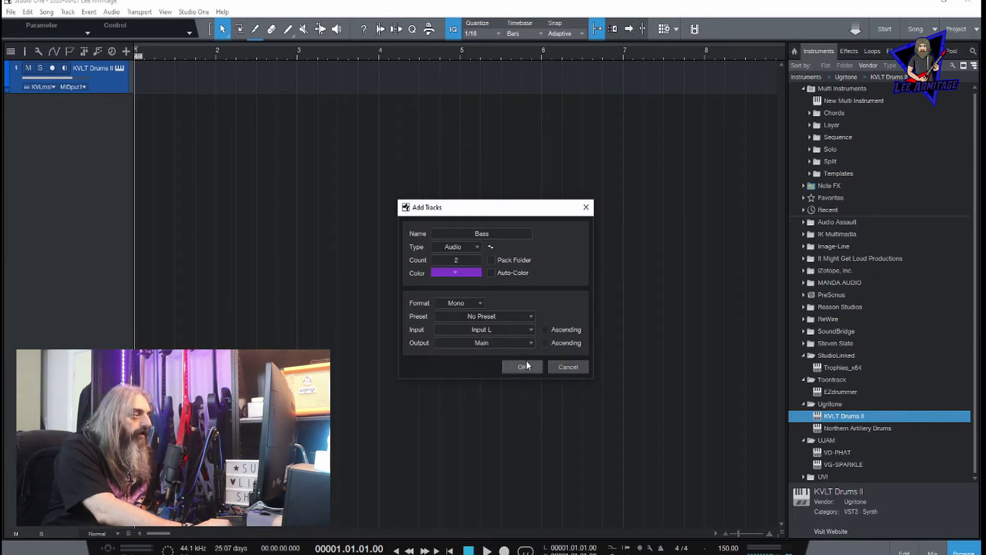
pyautogui.click(529, 330)
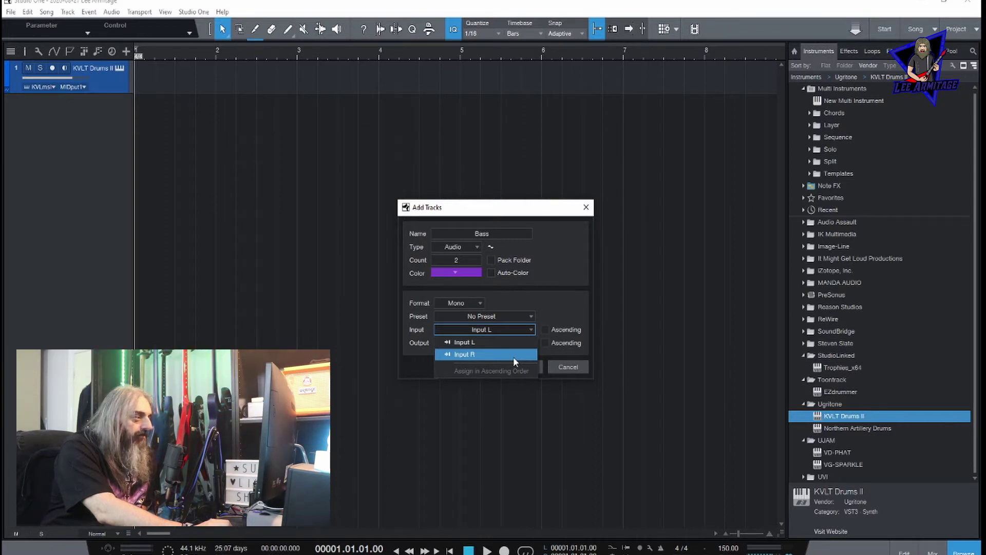
pyautogui.click(514, 355)
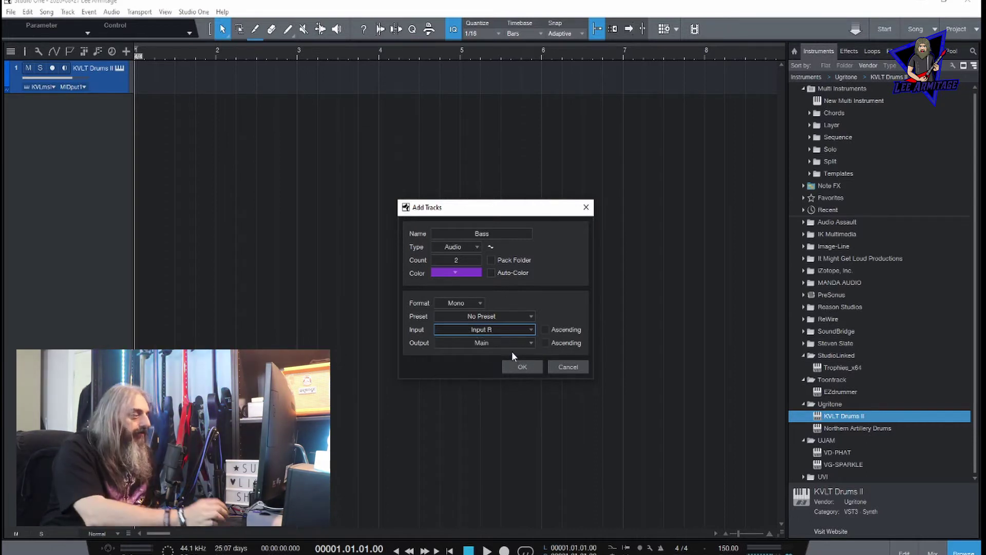
pyautogui.click(522, 368)
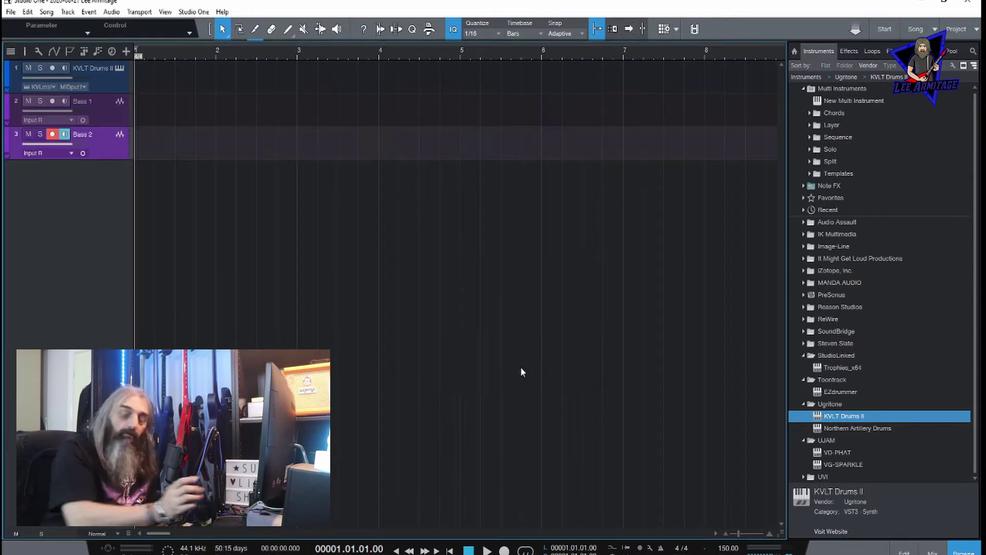
# Add two mono audio tracks named GTR, colored red and fed from Input R.
pyautogui.rightClick(136, 254)
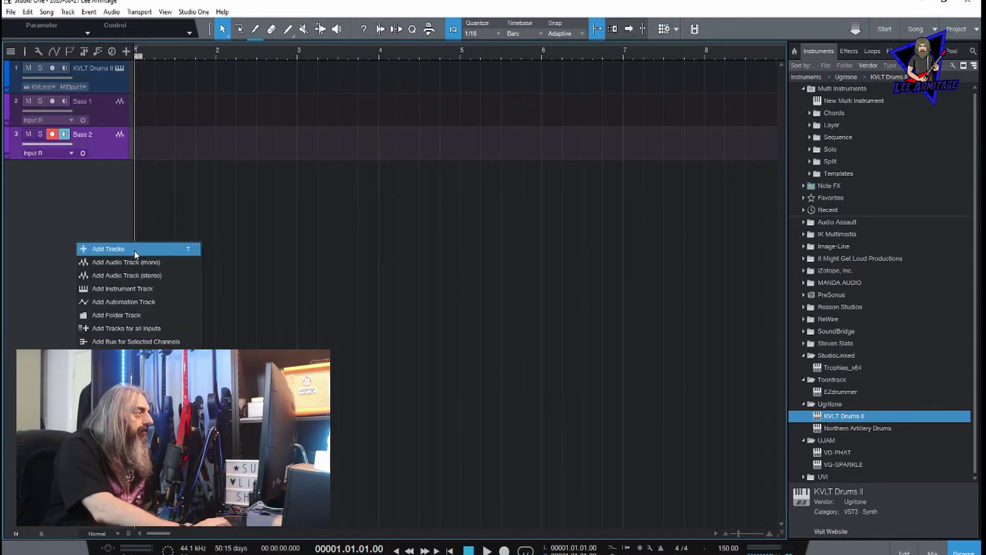
pyautogui.click(137, 250)
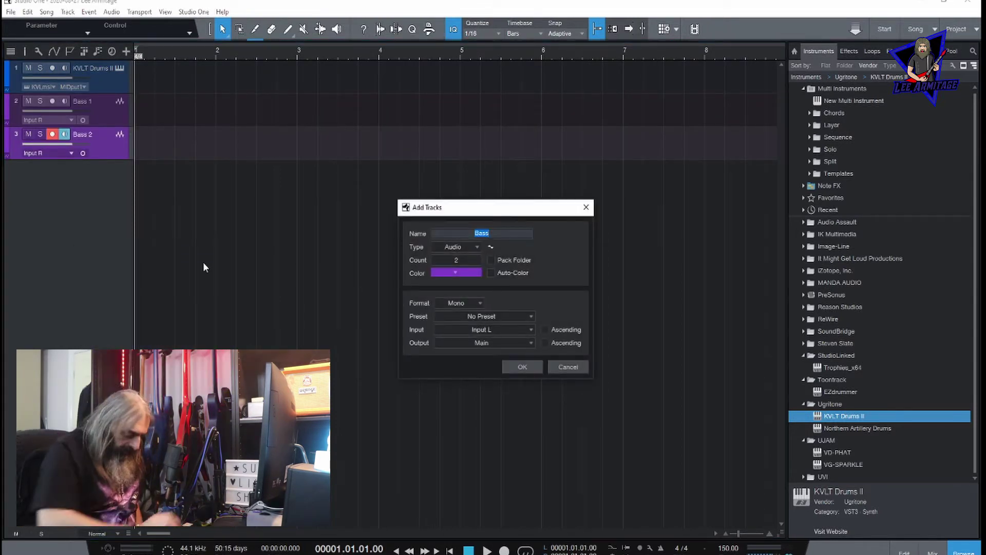
pyautogui.write('GTR')
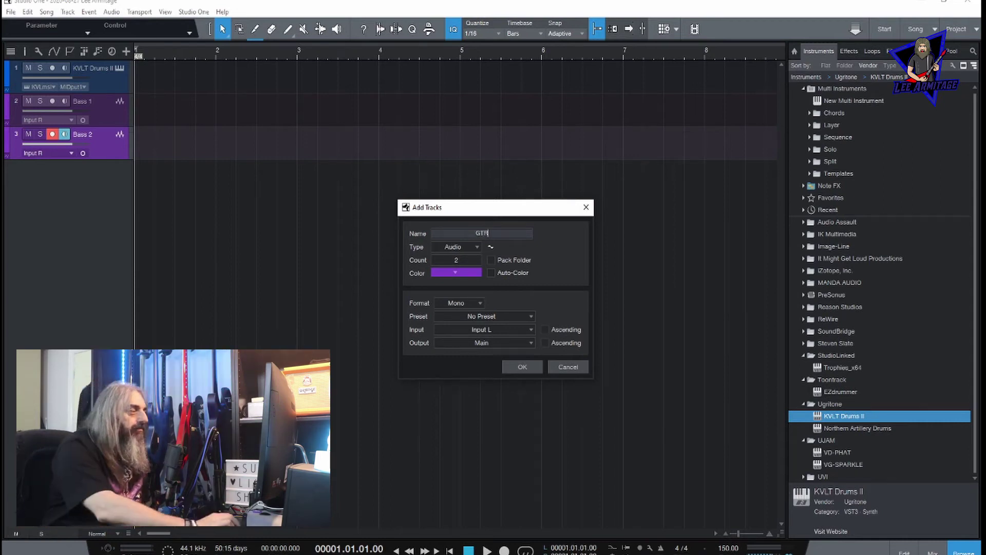
pyautogui.click(457, 273)
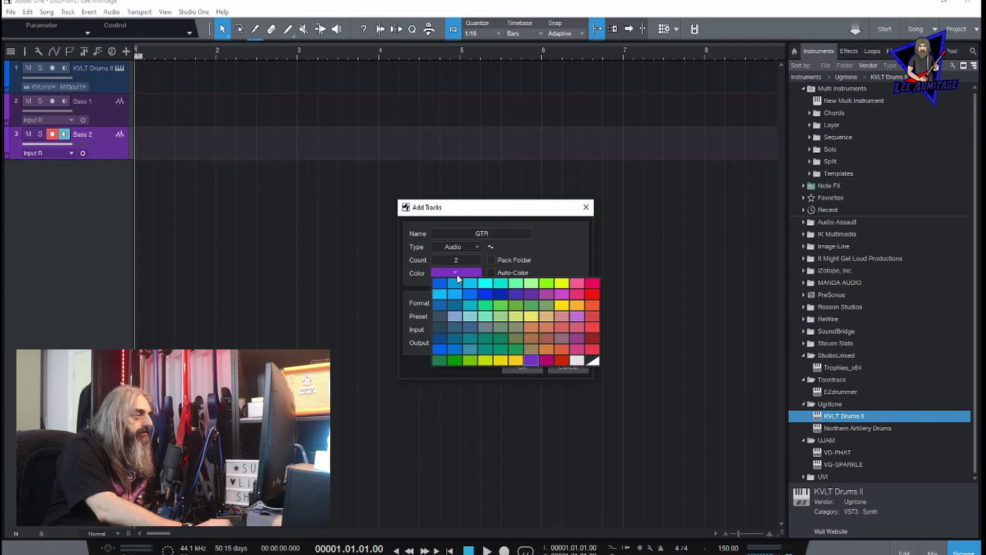
pyautogui.click(590, 295)
pyautogui.click(501, 331)
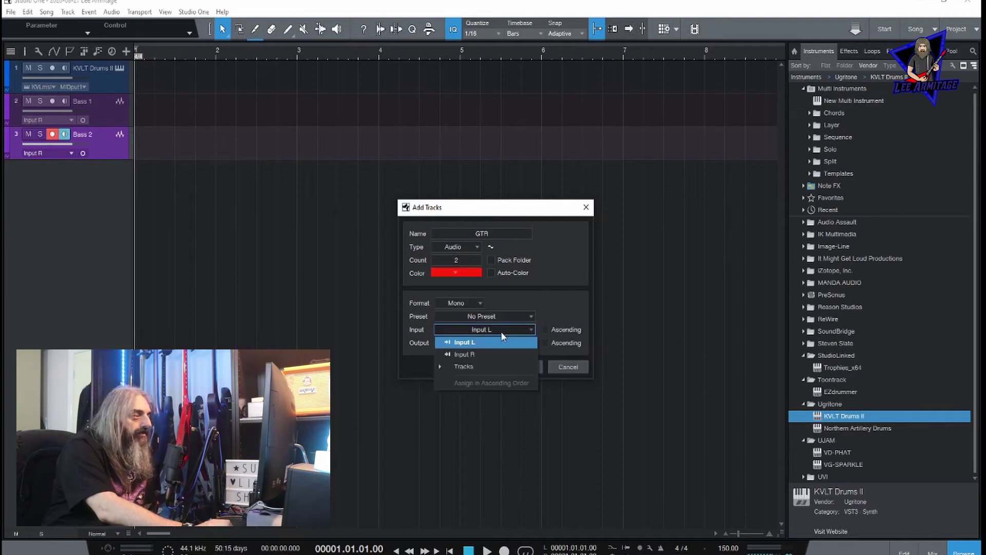
pyautogui.click(499, 355)
pyautogui.click(521, 368)
# Add two red mono audio tracks named GTR Leads with Input R as their input.
pyautogui.rightClick(141, 302)
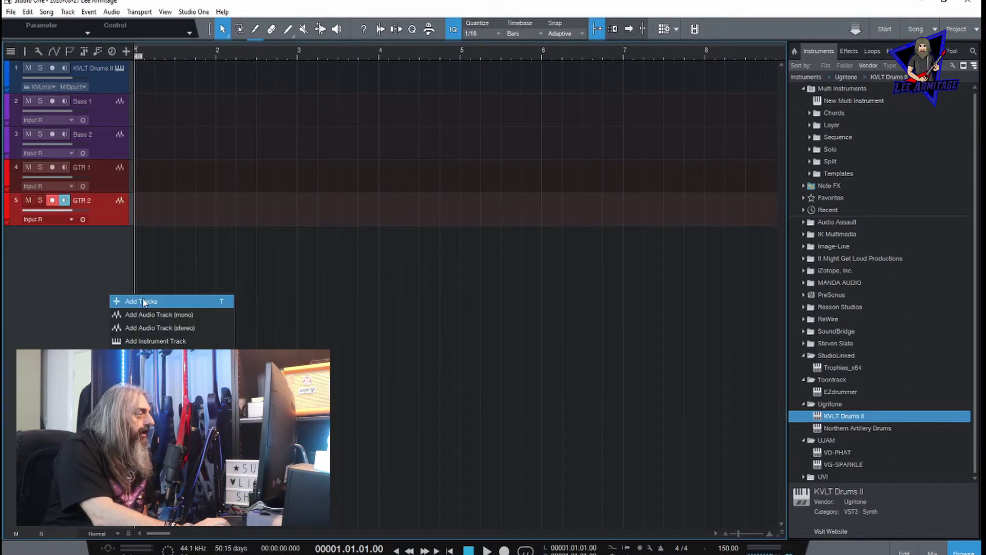
pyautogui.click(145, 302)
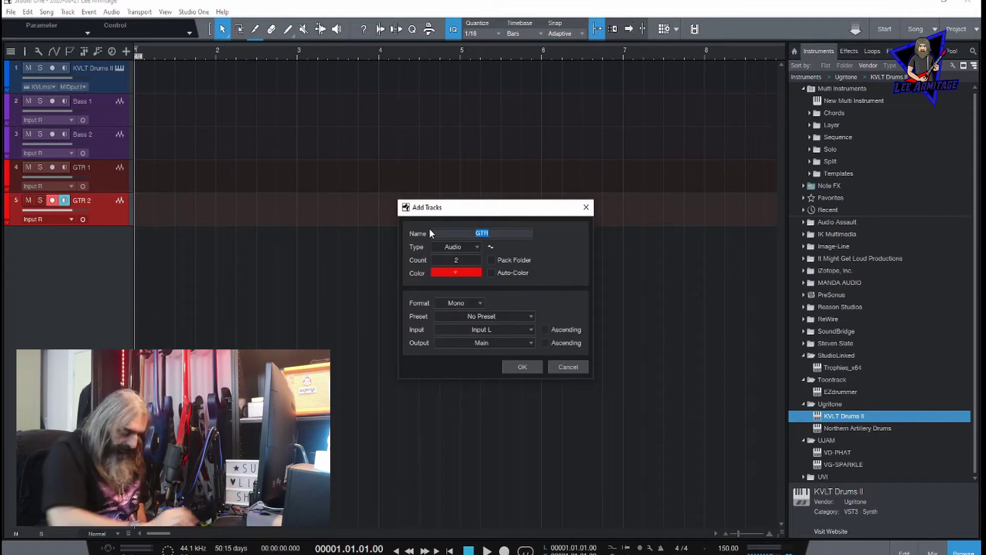
pyautogui.press('End')
pyautogui.write('Leads')
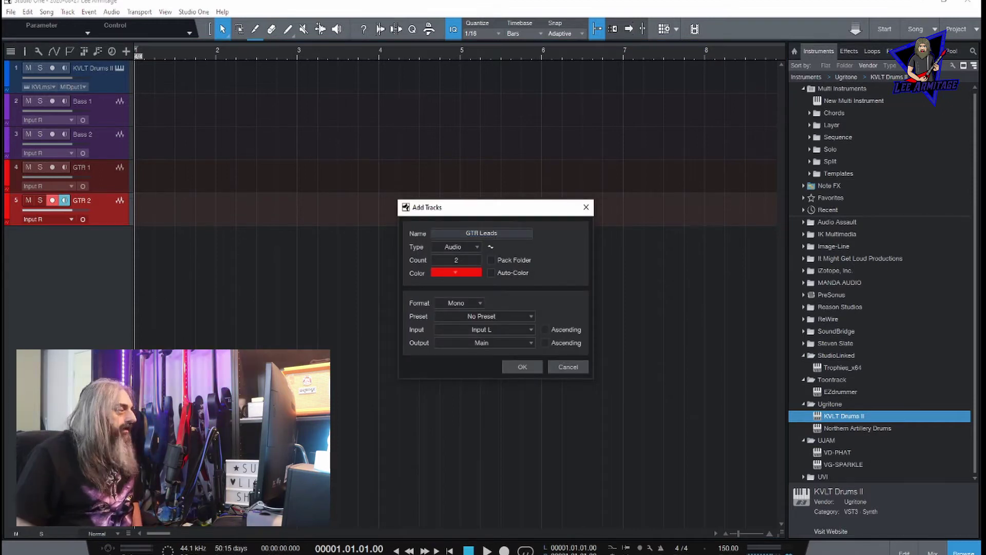
pyautogui.click(514, 329)
pyautogui.click(517, 353)
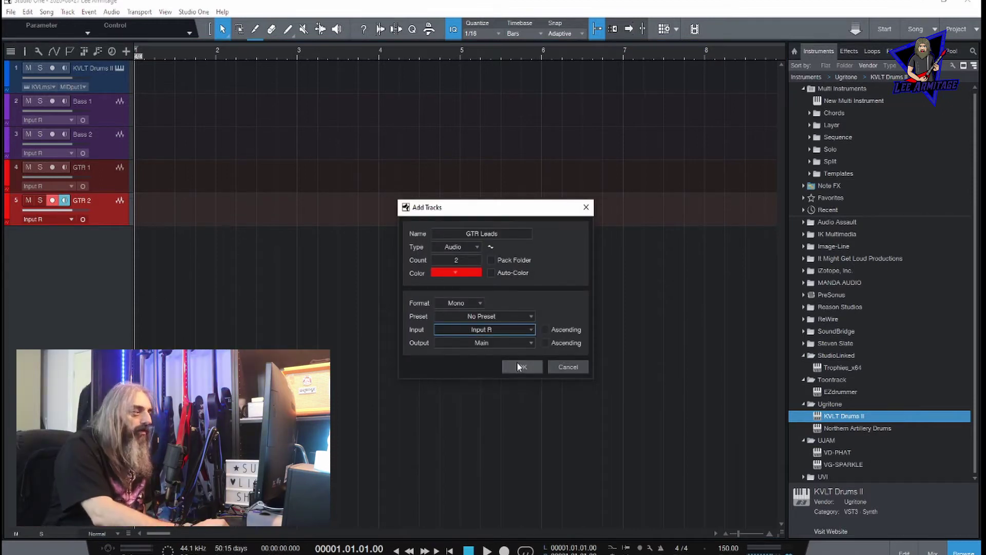
pyautogui.click(520, 365)
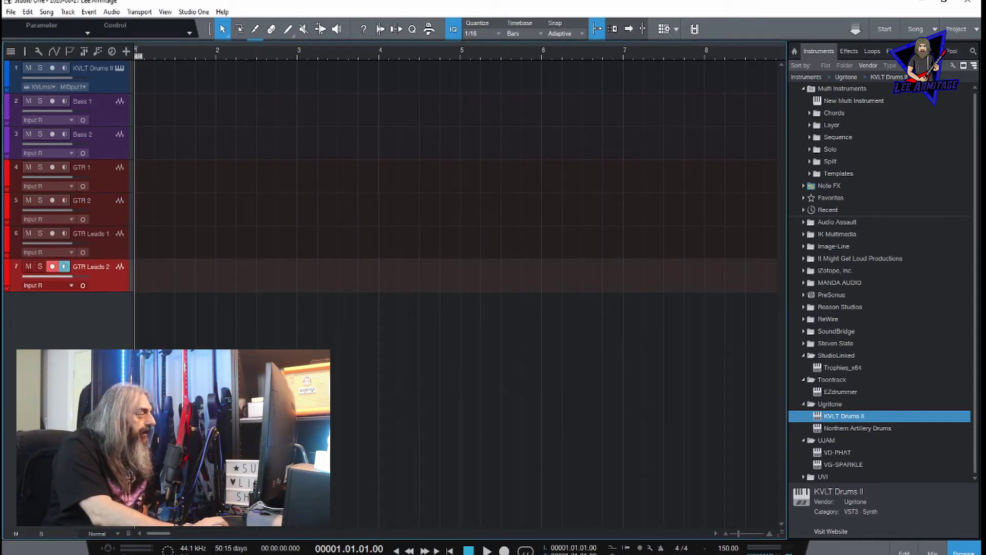
# Add two mono audio tracks named Vocals, colored amber yellow and fed from Input L.
pyautogui.write('t')
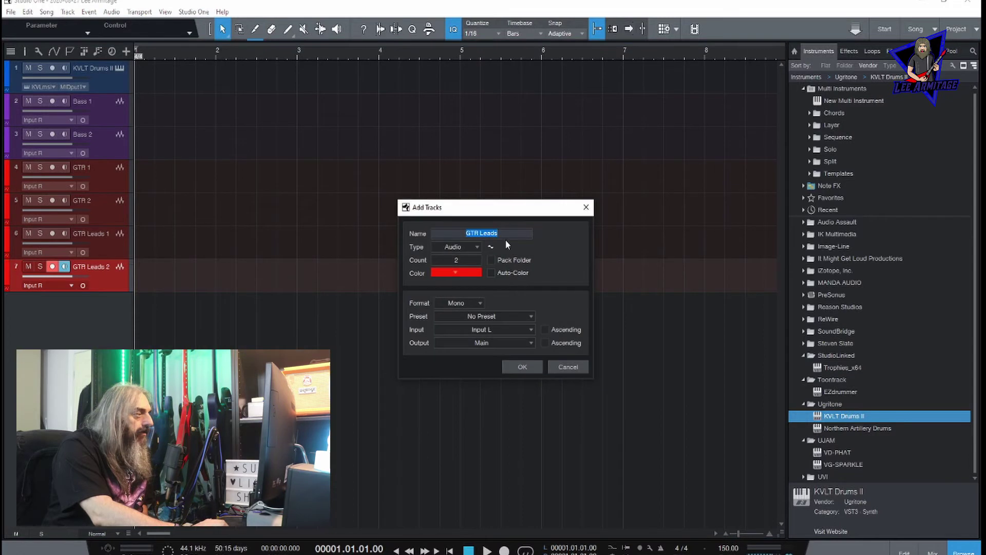
pyautogui.write('Voc')
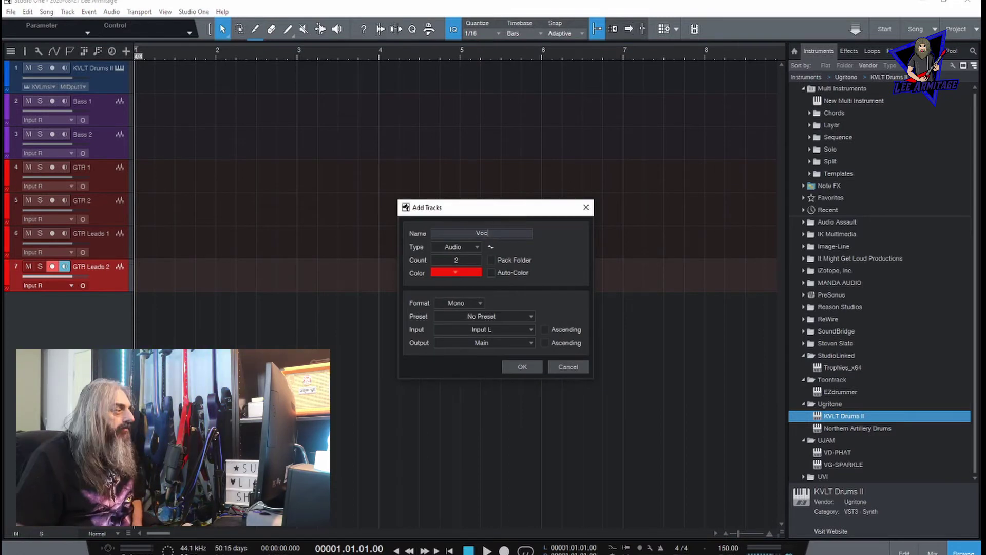
pyautogui.write('als')
pyautogui.click(445, 275)
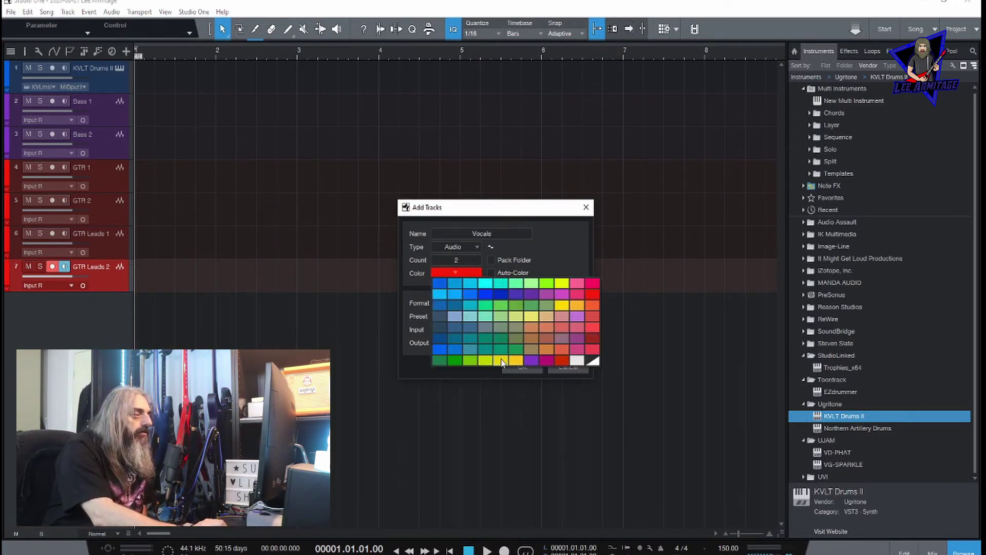
pyautogui.click(515, 360)
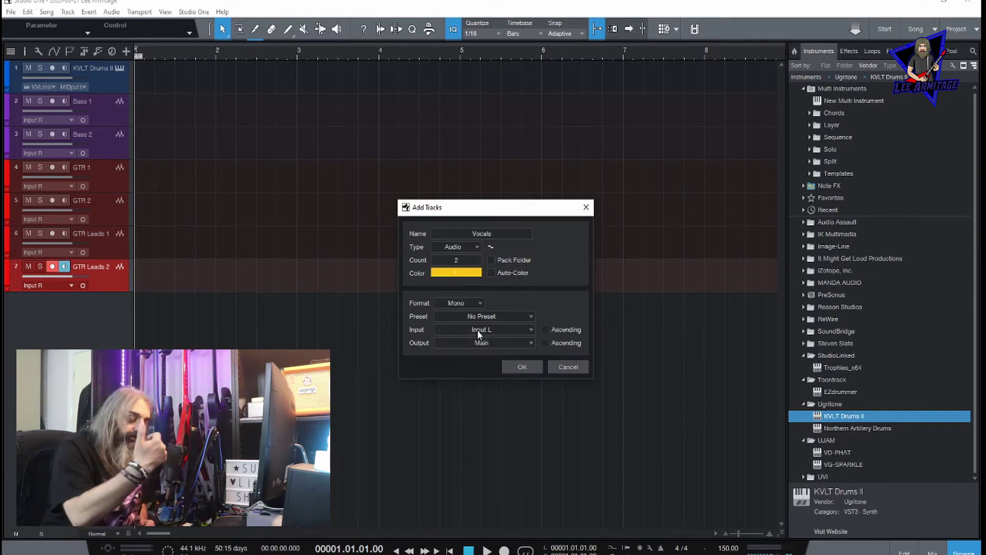
pyautogui.click(532, 362)
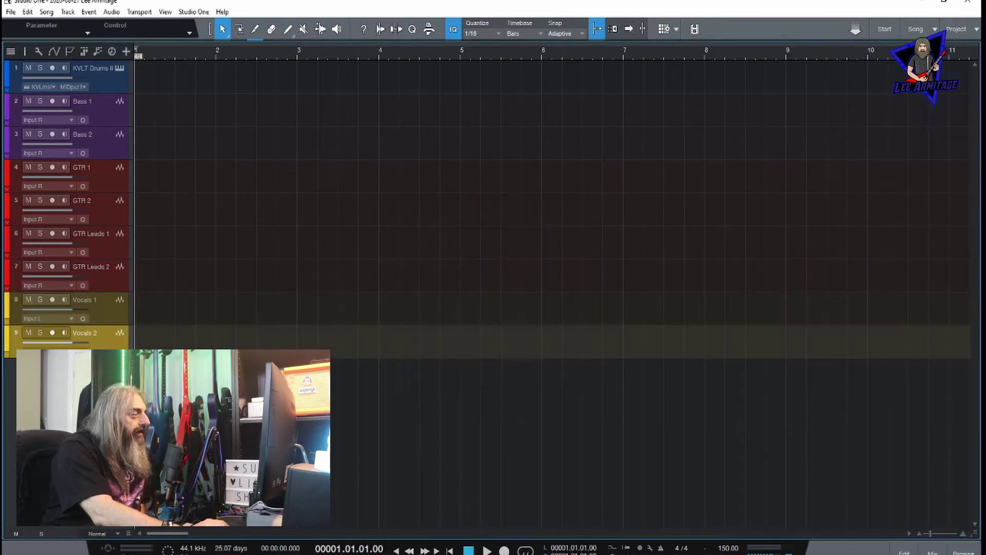
# Show the instrument browser and collapse the StudioLinked, Toontrack, Ugritone, UJAM and UVI folders.
pyautogui.click(964, 552)
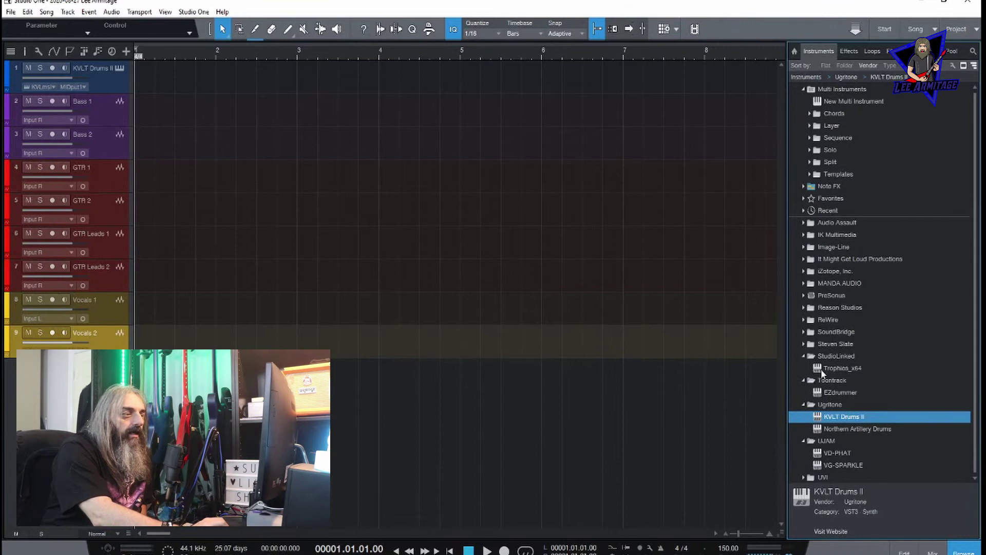
pyautogui.click(803, 356)
pyautogui.click(804, 368)
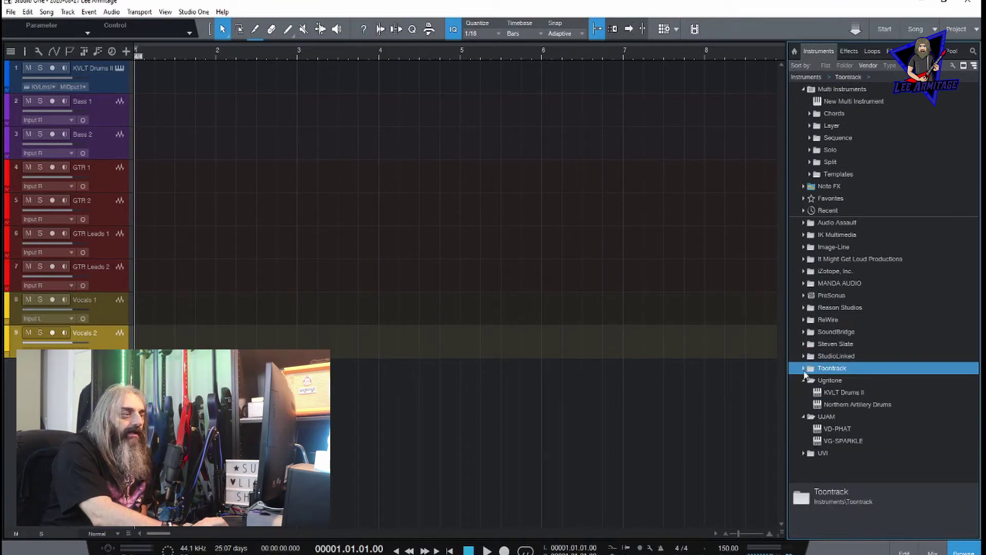
pyautogui.click(804, 380)
pyautogui.click(805, 393)
pyautogui.click(804, 404)
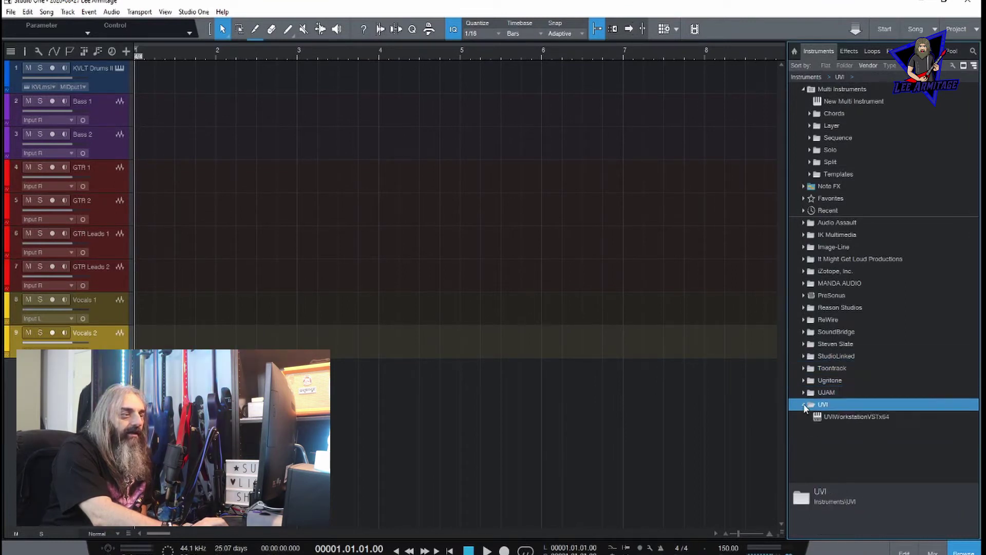
pyautogui.click(803, 405)
# Add a Mai Tai instrument track from the PreSonus folder below the vocal tracks and close the synth window.
pyautogui.click(804, 296)
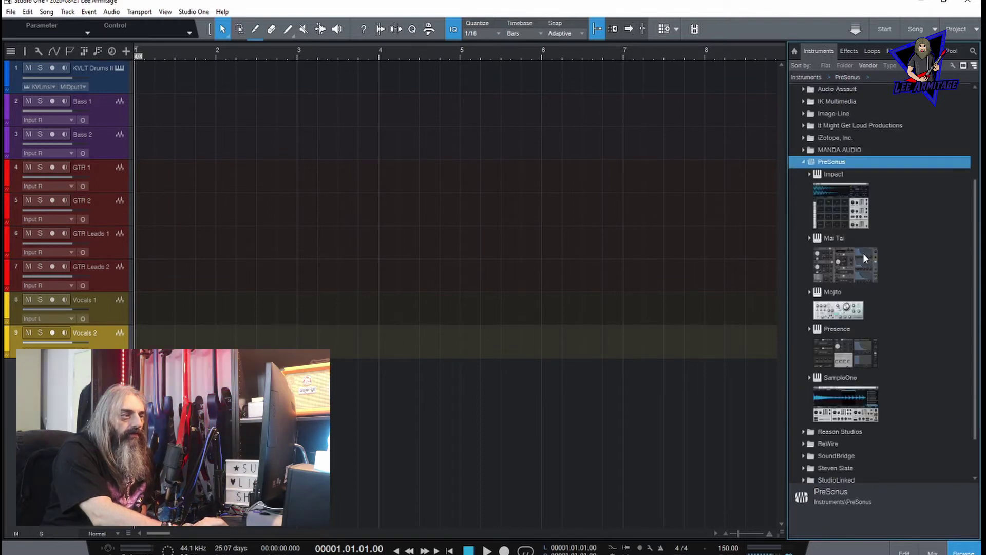
pyautogui.moveTo(860, 262); pyautogui.dragTo(177, 437)
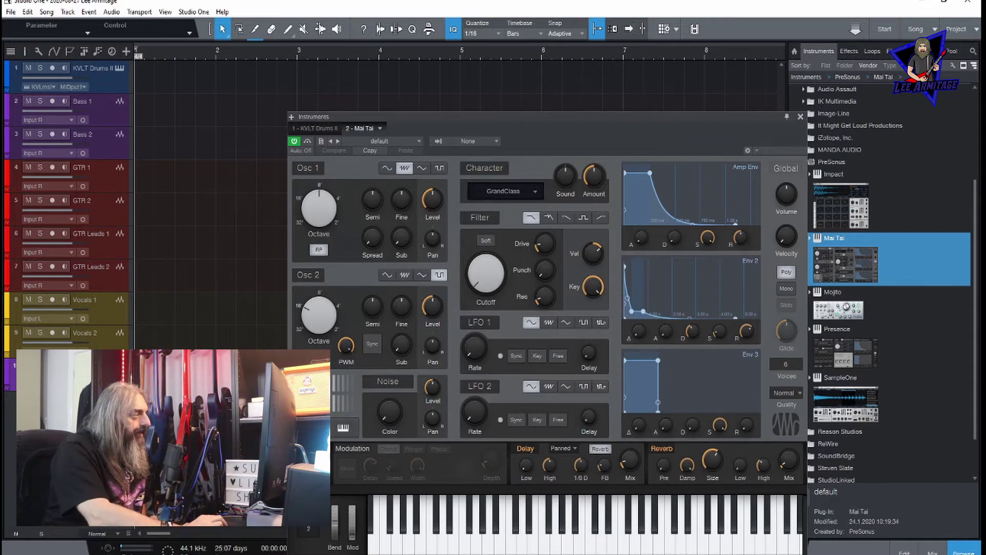
pyautogui.click(801, 117)
# Show the mixing console with the channels of all tracks.
pyautogui.rightClick(110, 375)
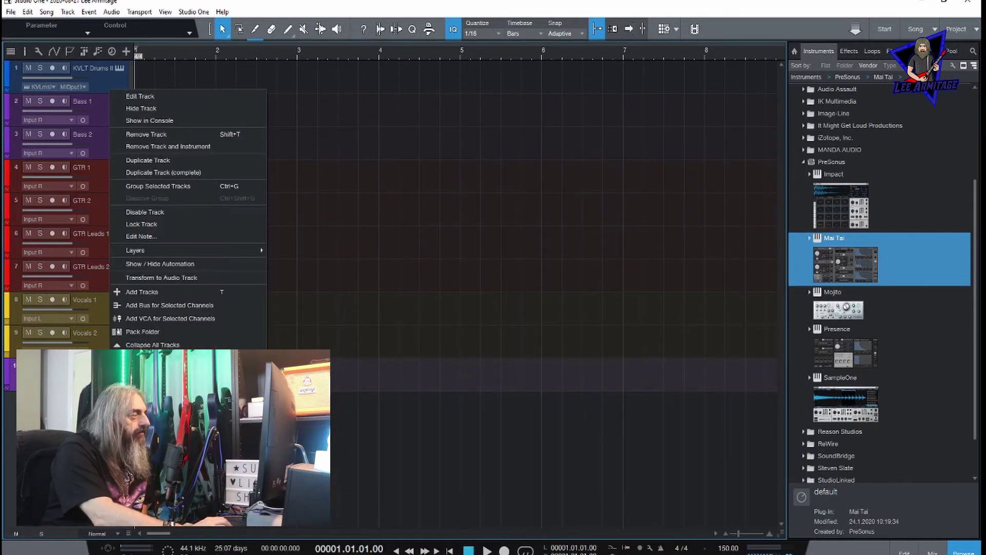
pyautogui.press('F3')
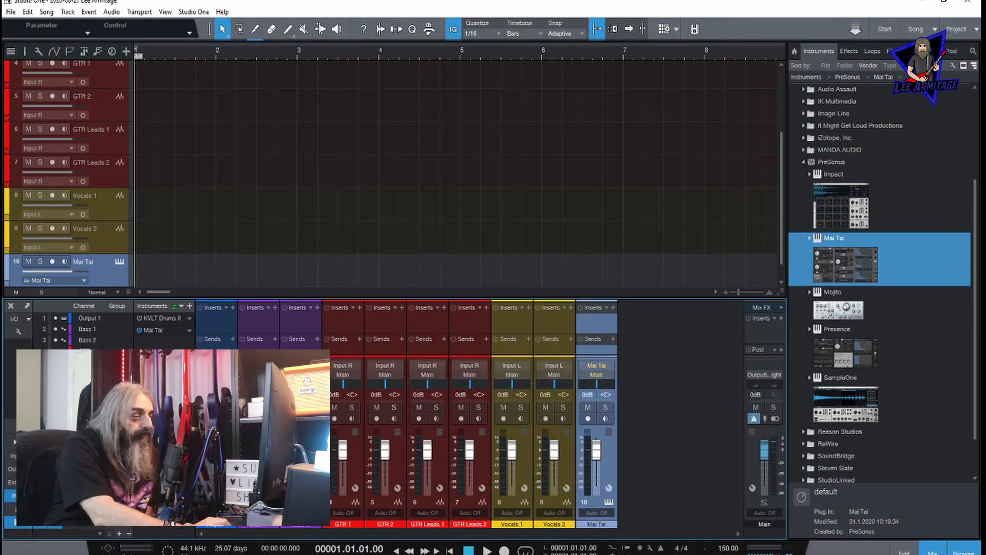
# Hide the browser and add seven brown bus channels named Drums, Drums para, Drums Master, Cymbz, Bass, GTR and Vocals.
pyautogui.click(958, 550)
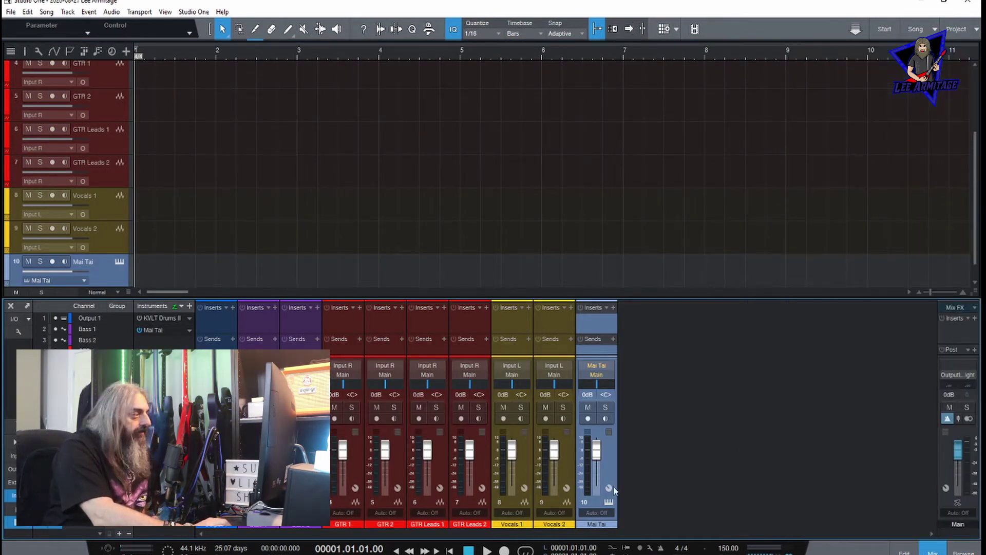
pyautogui.click(621, 399)
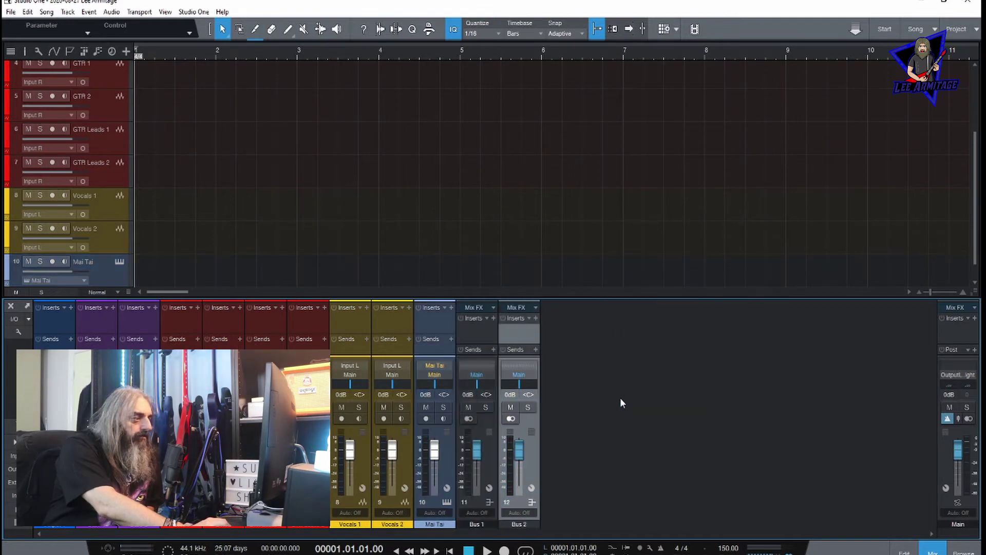
pyautogui.rightClick(621, 399)
pyautogui.click(622, 394)
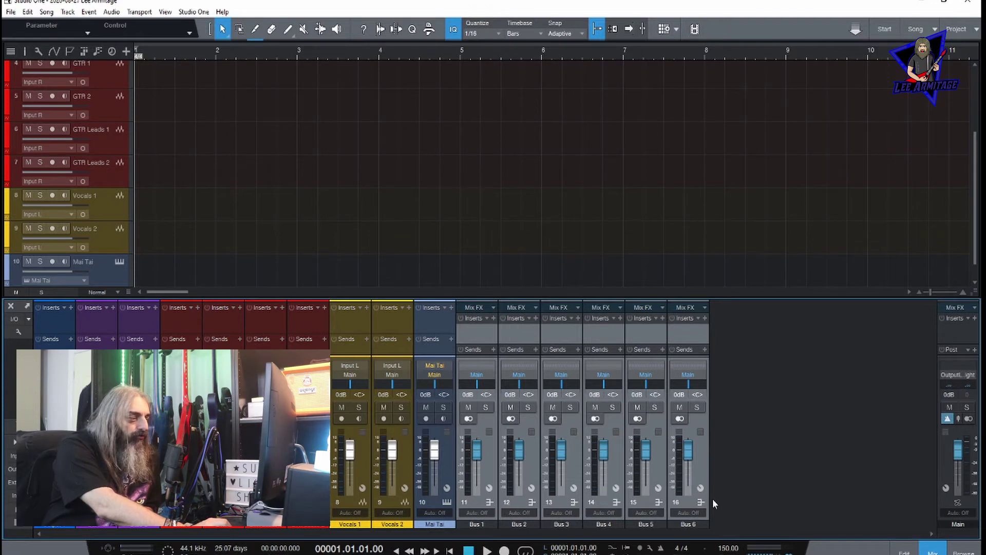
pyautogui.click(705, 523)
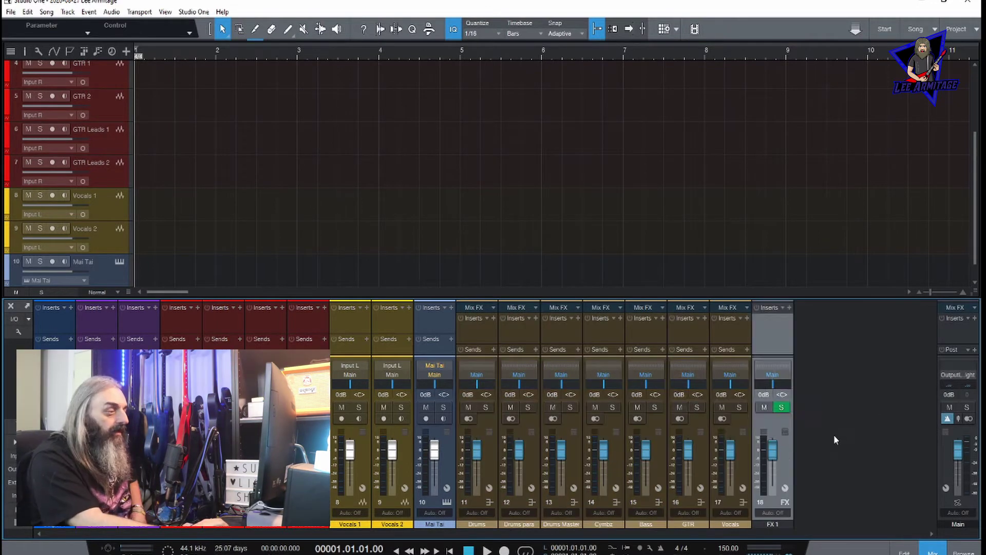
# Add more FX channels after FX 1 in the mixer, up to FX 6.
pyautogui.rightClick(834, 435)
pyautogui.click(813, 402)
pyautogui.rightClick(868, 427)
pyautogui.click(874, 395)
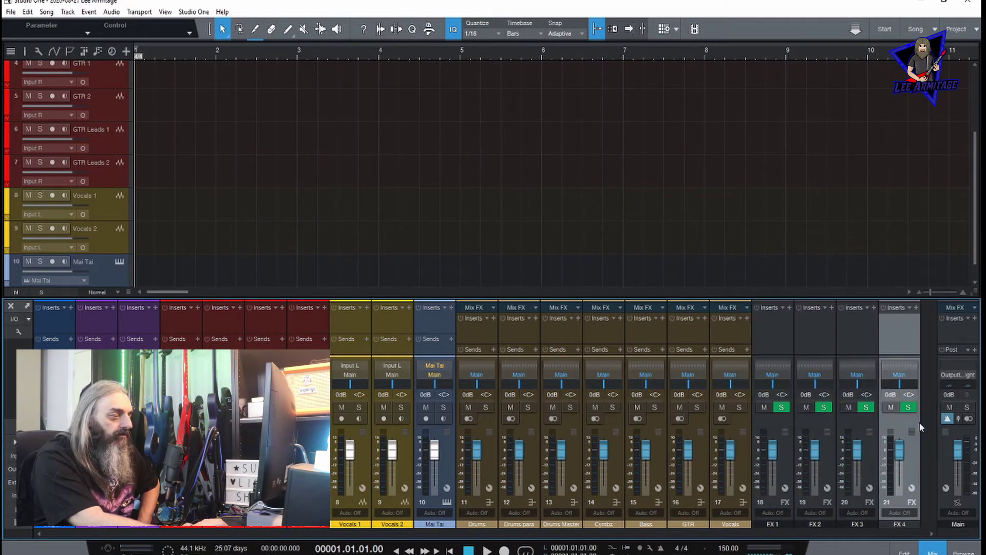
pyautogui.rightClick(931, 437)
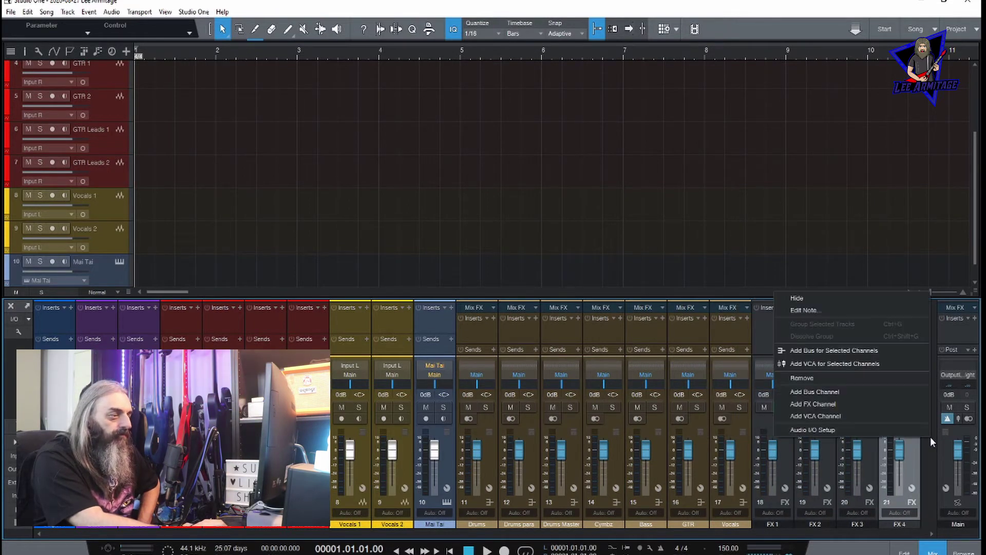
pyautogui.click(916, 405)
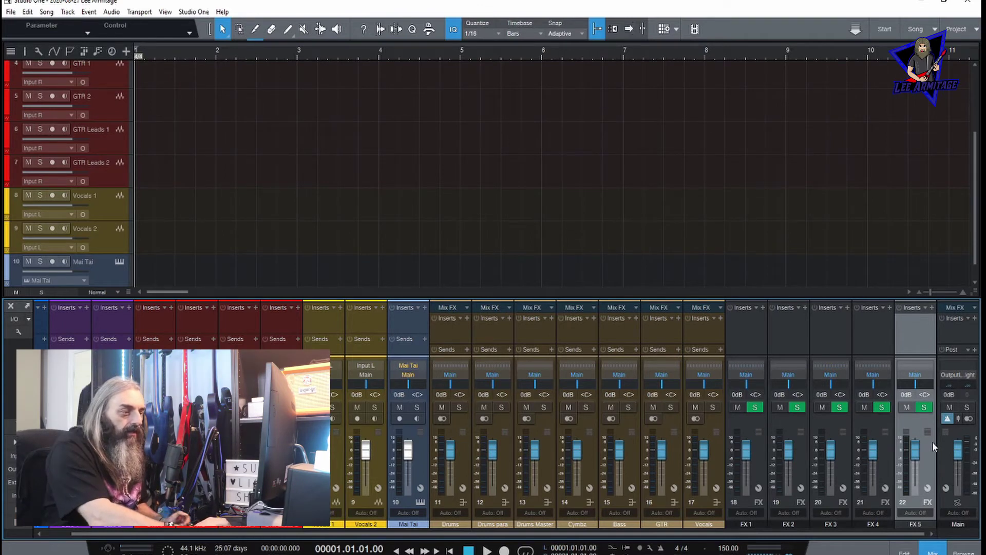
# Select all six FX channels and color them green.
pyautogui.keyDown('shift'); pyautogui.click(717, 467); pyautogui.keyUp('shift')
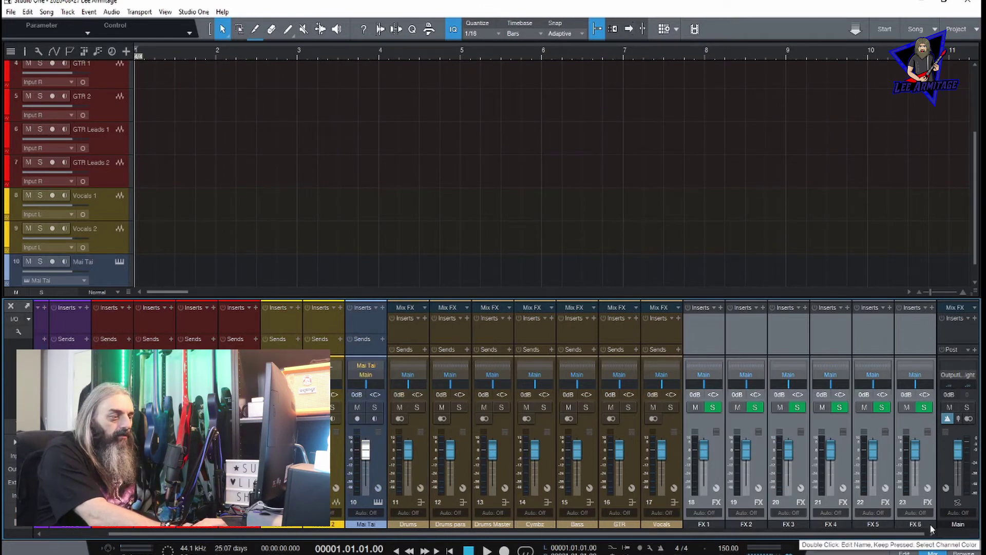
pyautogui.click(931, 525)
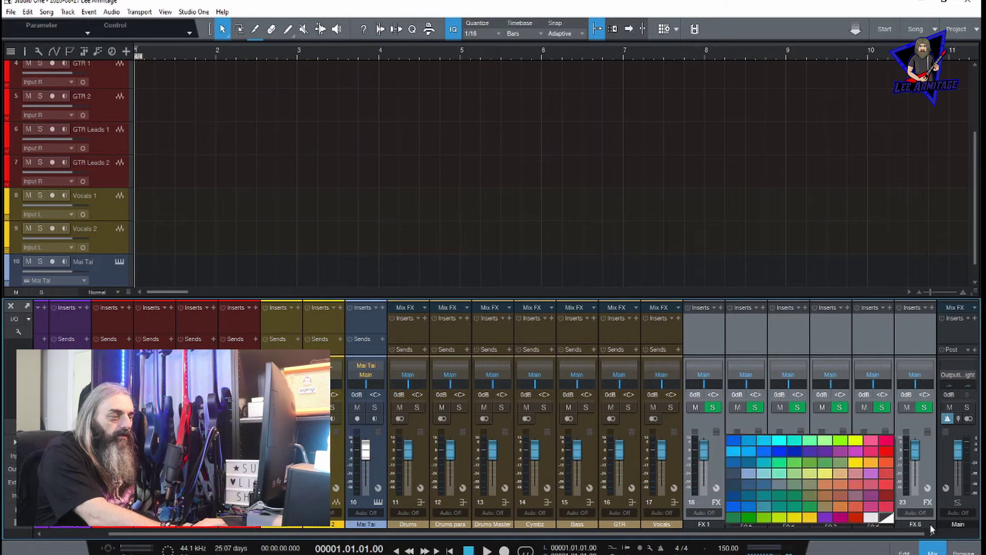
pyautogui.click(748, 516)
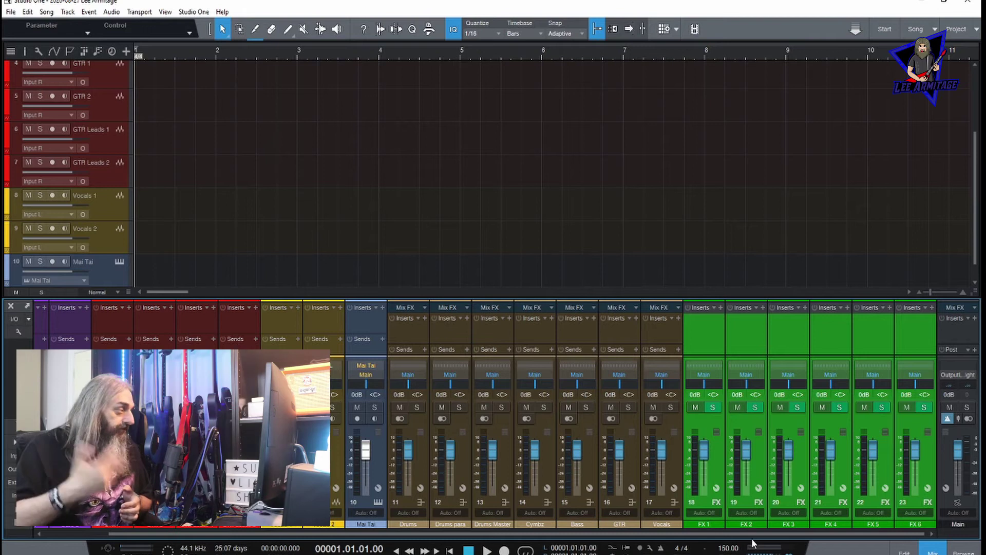
# Add five more bus channels after the green FX channels.
pyautogui.doubleClick(938, 455)
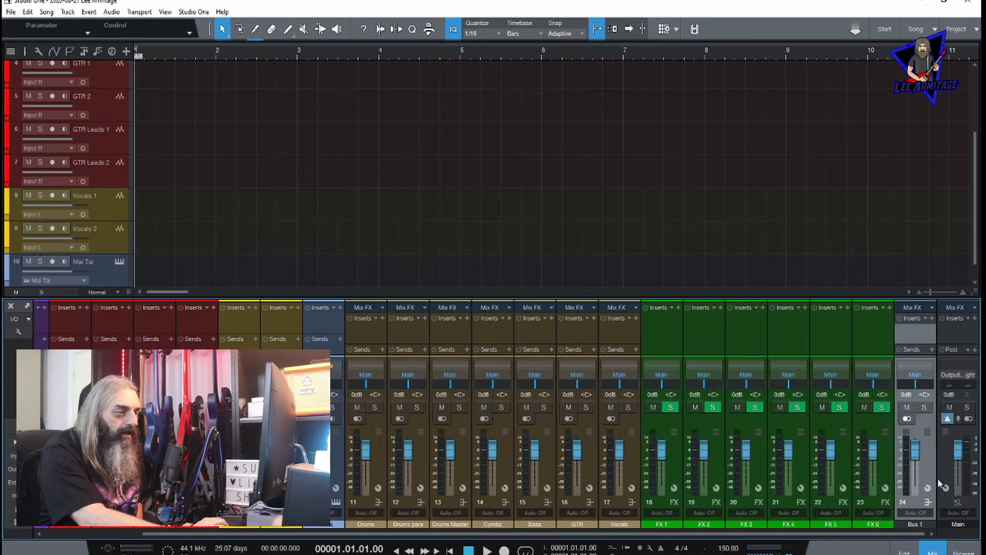
pyautogui.rightClick(936, 480)
pyautogui.click(925, 432)
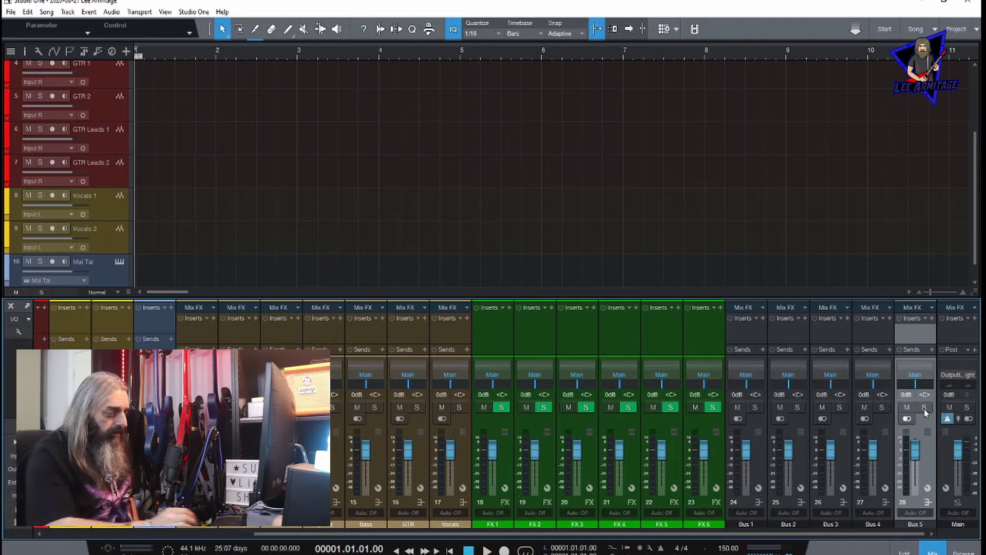
# Rename the five new bus channels as Drums, Bass, GTR, Vocals and Strings.
pyautogui.doubleClick(750, 525)
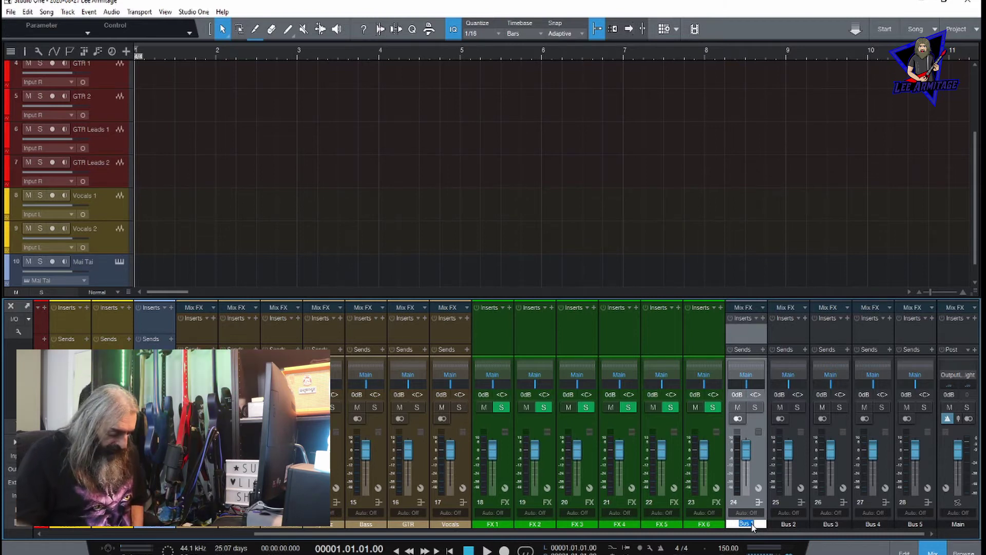
pyautogui.write('Drums')
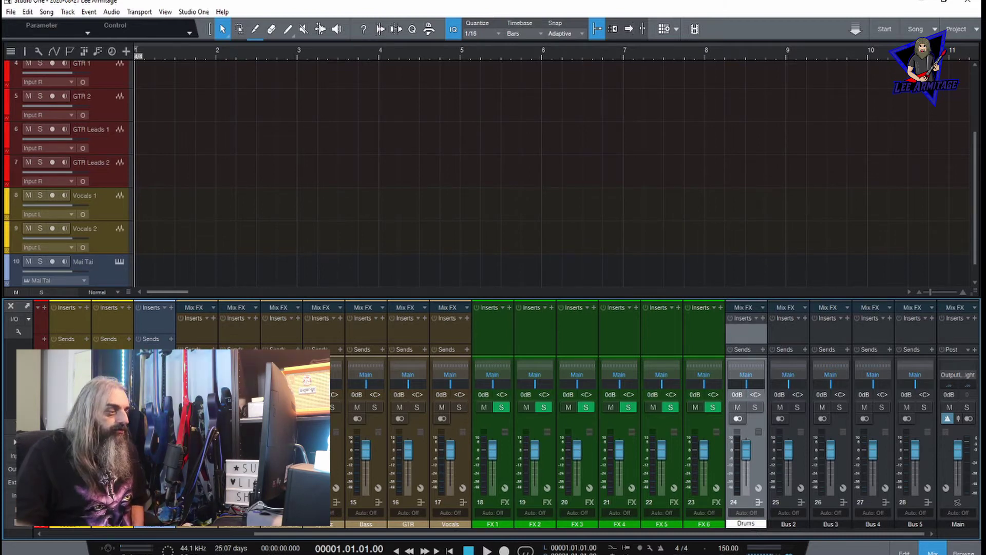
pyautogui.press('Tab')
pyautogui.write('Bass')
pyautogui.press('Tab')
pyautogui.write('G')
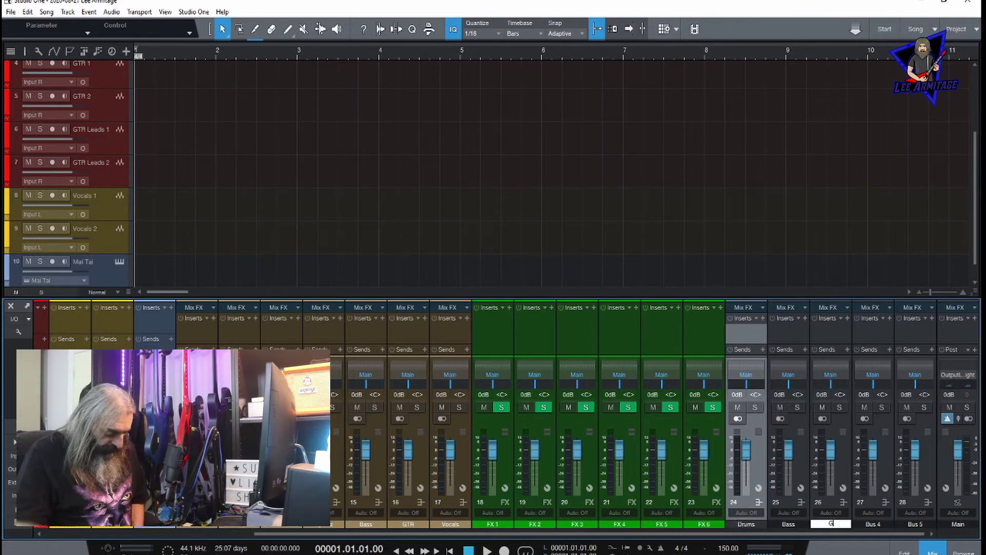
pyautogui.write('TR')
pyautogui.press('Tab')
pyautogui.write('Vocals')
pyautogui.press('Tab')
pyautogui.write('Strings')
pyautogui.press('Return')
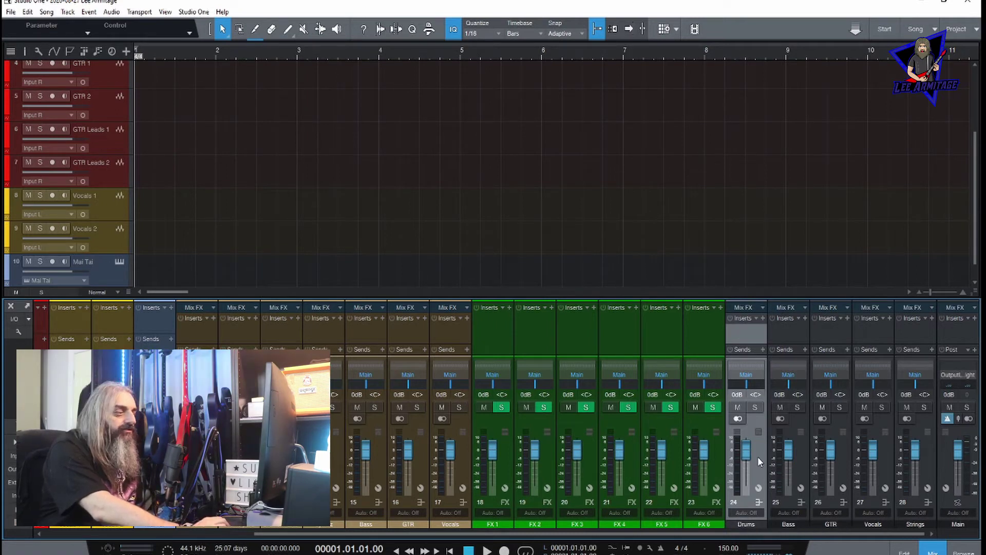
# Open the track notes and enter the note "submix" for the Drums bus listed above Drums para.
pyautogui.rightClick(758, 459)
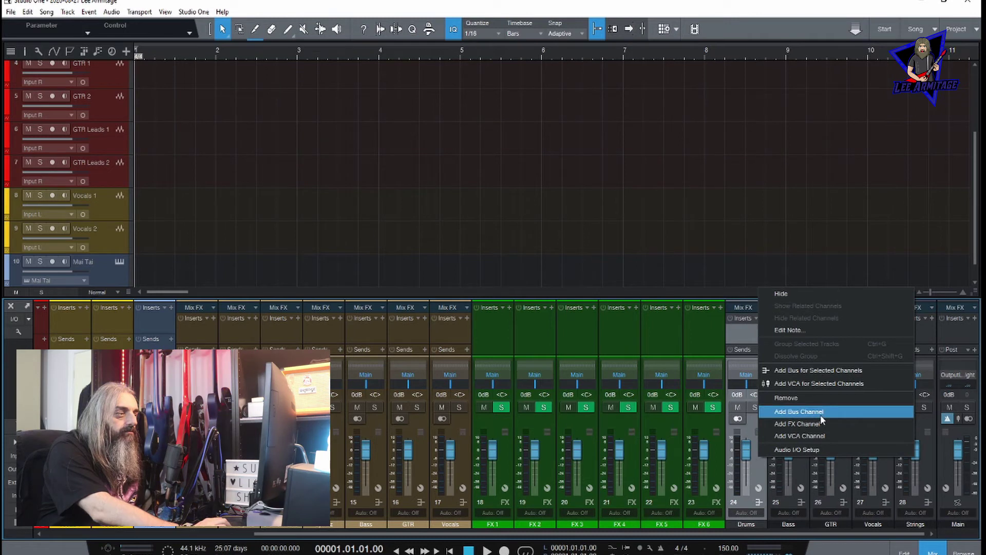
pyautogui.click(821, 329)
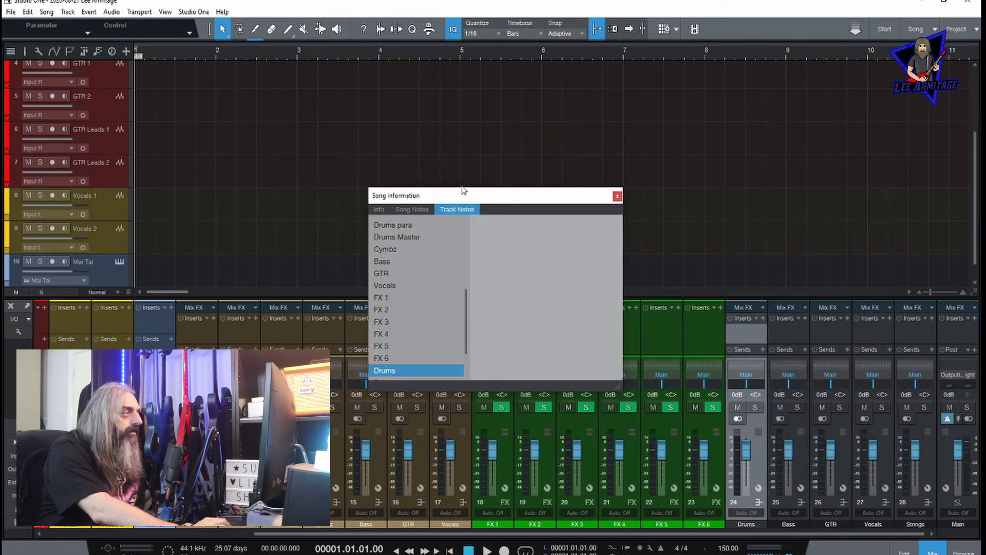
pyautogui.moveTo(456, 195); pyautogui.dragTo(525, 161)
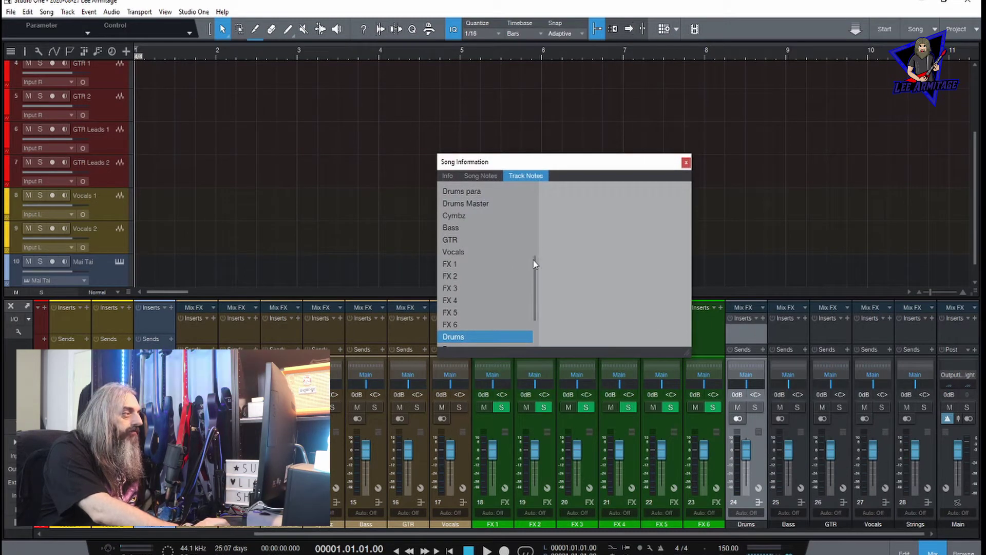
pyautogui.scroll(2, 539, 236)
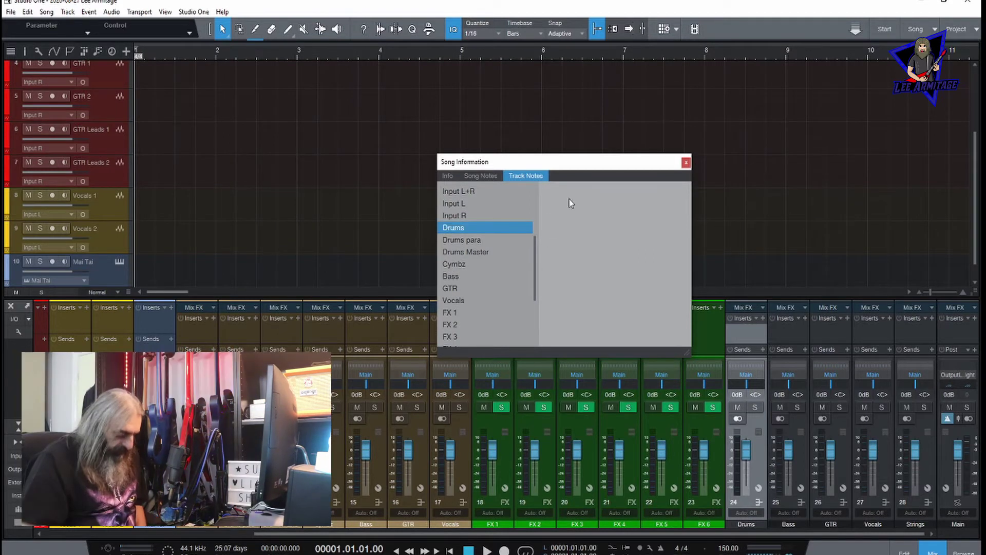
pyautogui.click(569, 201)
pyautogui.write('submix')
# Enter the note "Stems" for the Drums bus below FX 6, label the remaining buses as submix or stem, and close the notes.
pyautogui.scroll(-4, 488, 306)
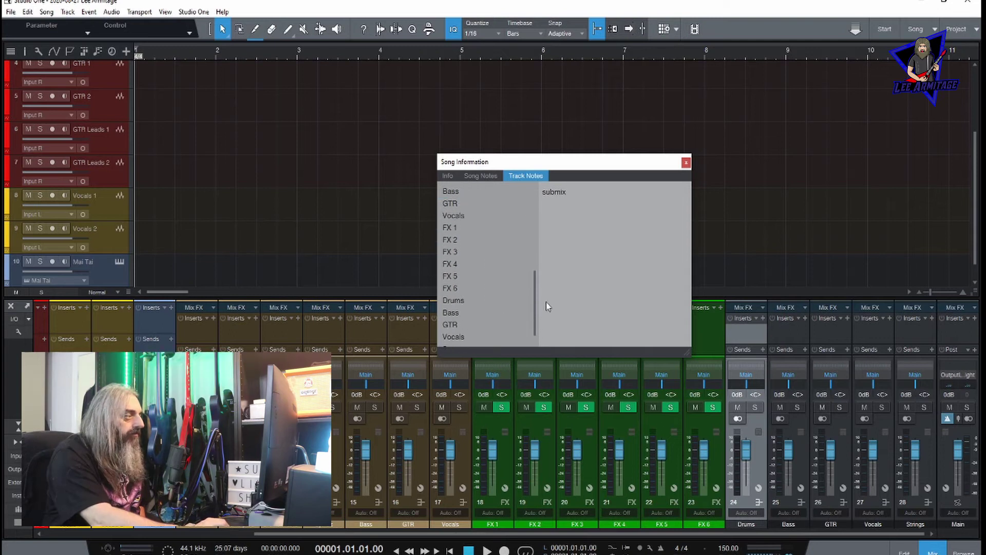
pyautogui.click(470, 302)
pyautogui.write('Stems')
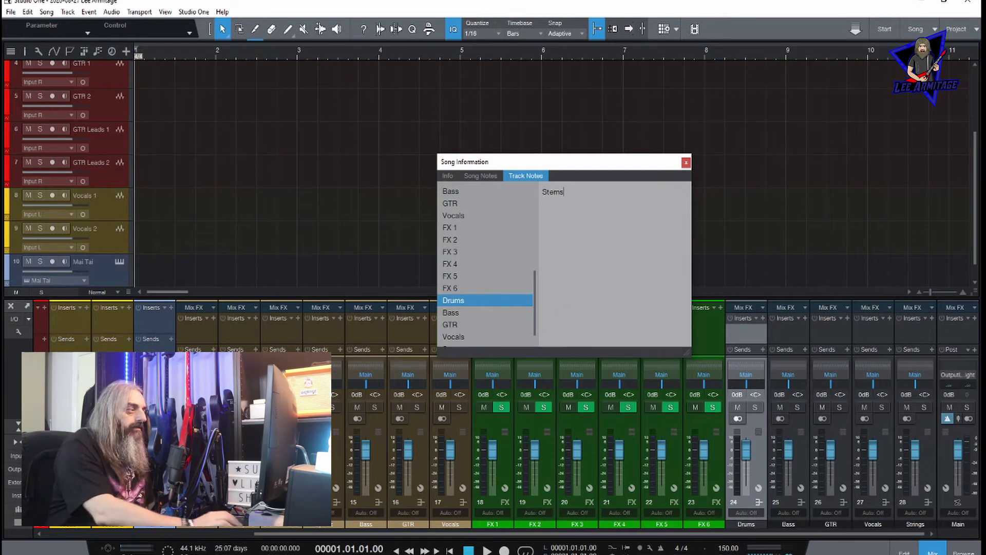
pyautogui.click(495, 313)
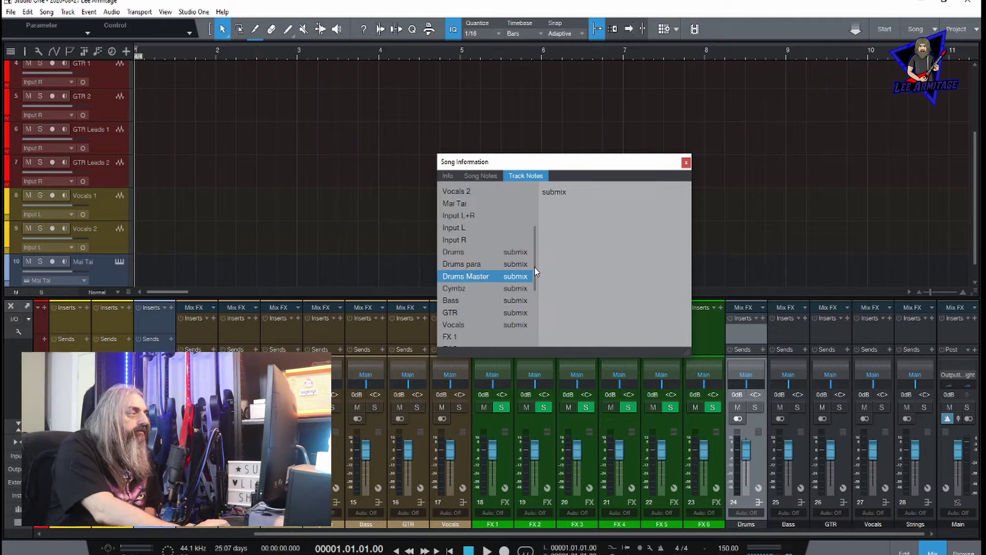
pyautogui.moveTo(535, 267); pyautogui.dragTo(525, 319)
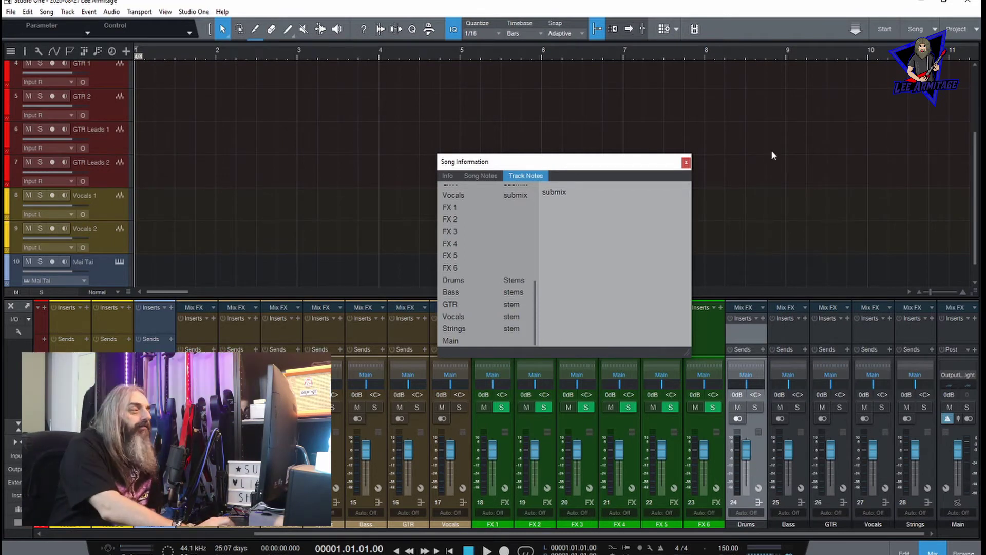
pyautogui.click(687, 164)
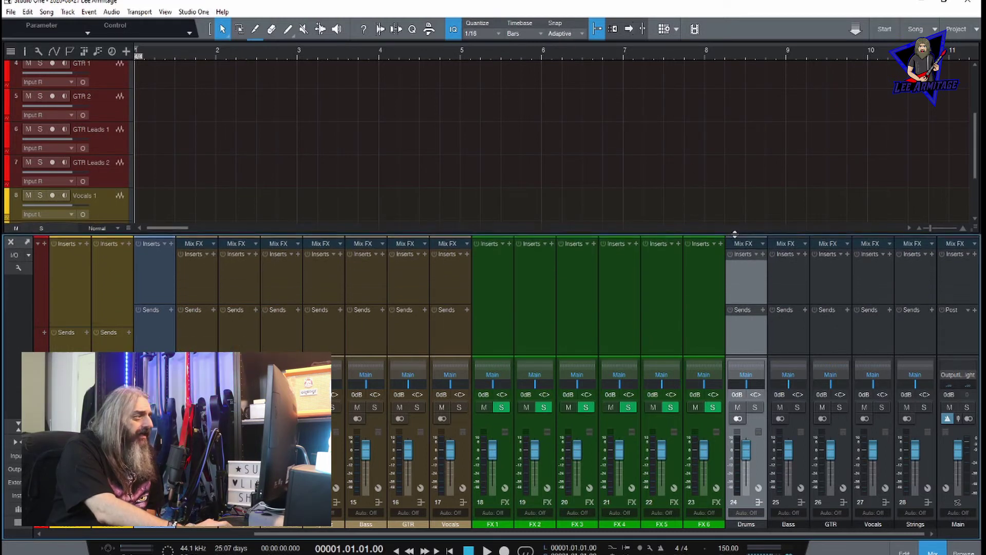
# Select the Drums para bus and browse the effects library by vendor with the GrooveLab FX folder collapsed.
pyautogui.moveTo(619, 534); pyautogui.dragTo(439, 532)
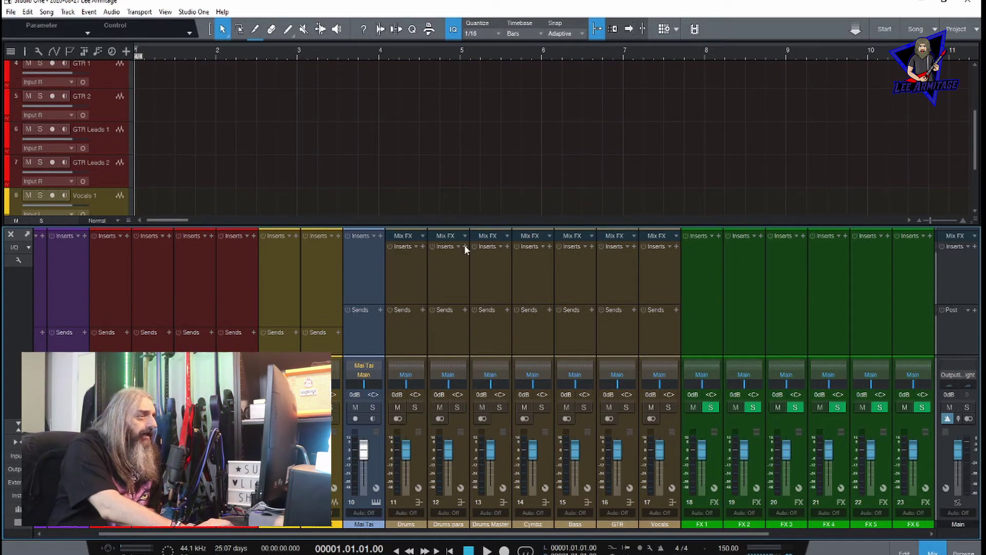
pyautogui.click(460, 505)
pyautogui.press('F5')
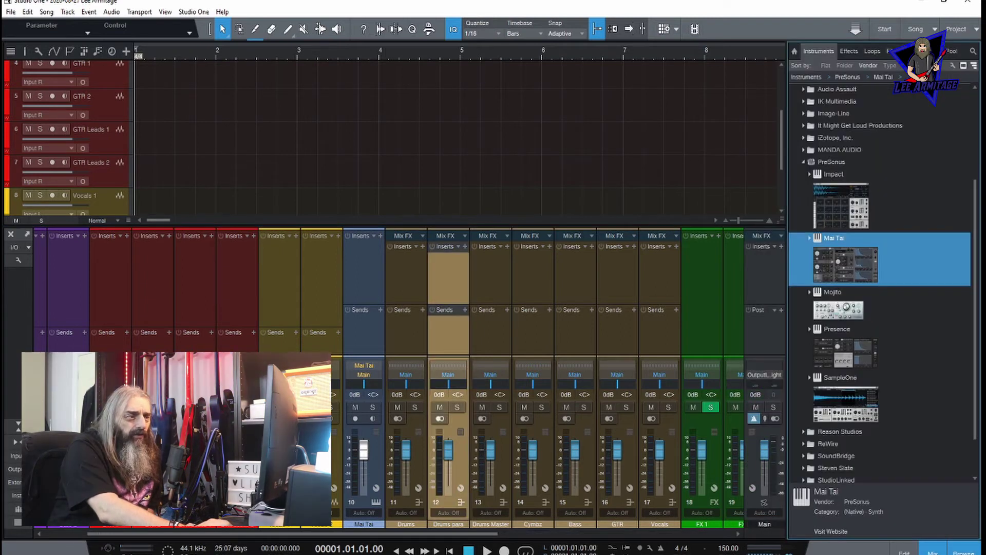
pyautogui.click(851, 50)
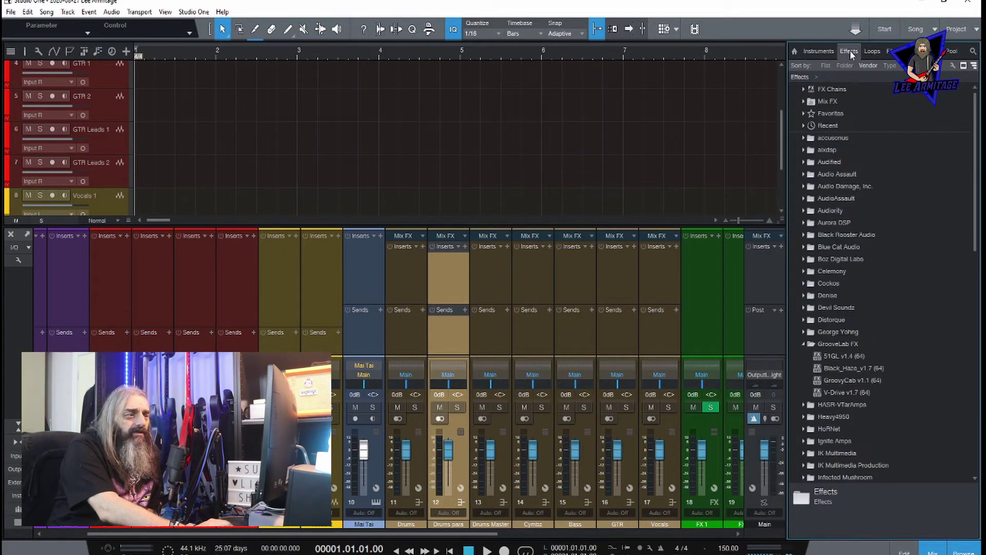
pyautogui.click(804, 344)
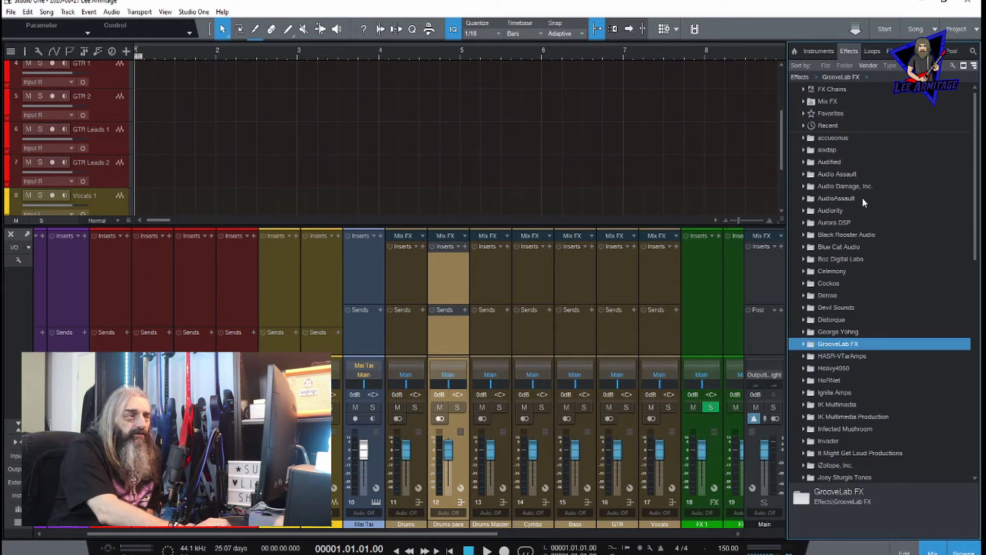
pyautogui.scroll(-5, 860, 183)
pyautogui.scroll(-10, 859, 183)
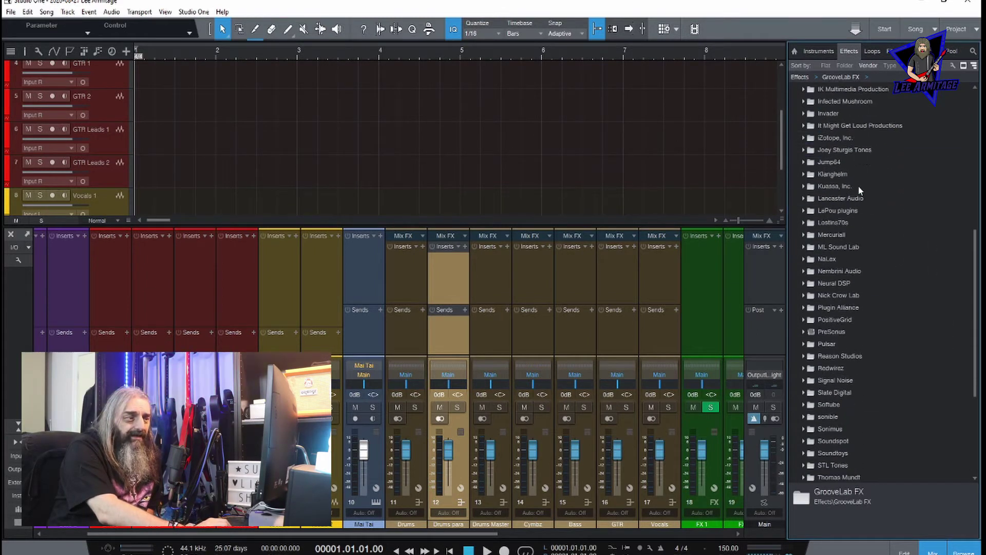
pyautogui.scroll(15, 859, 185)
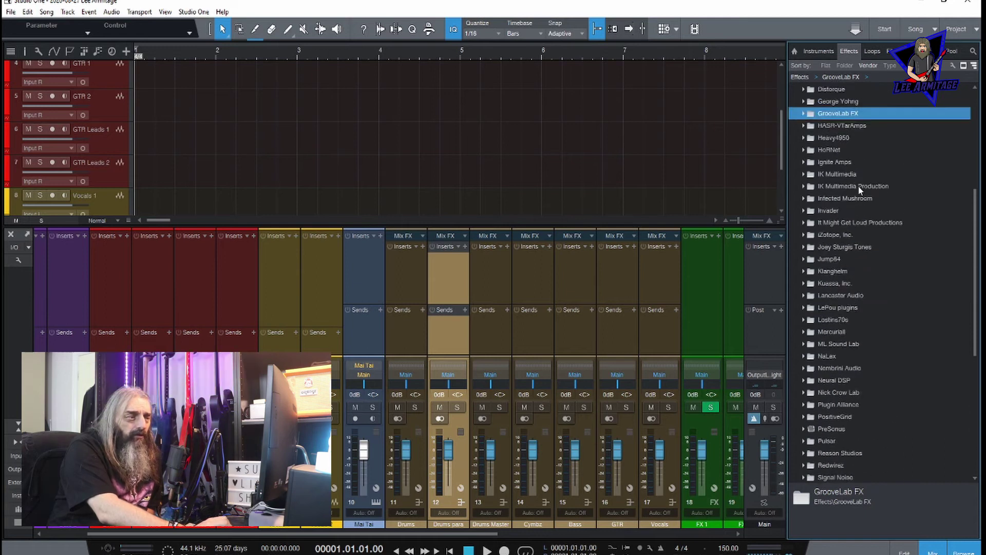
pyautogui.scroll(1, 858, 185)
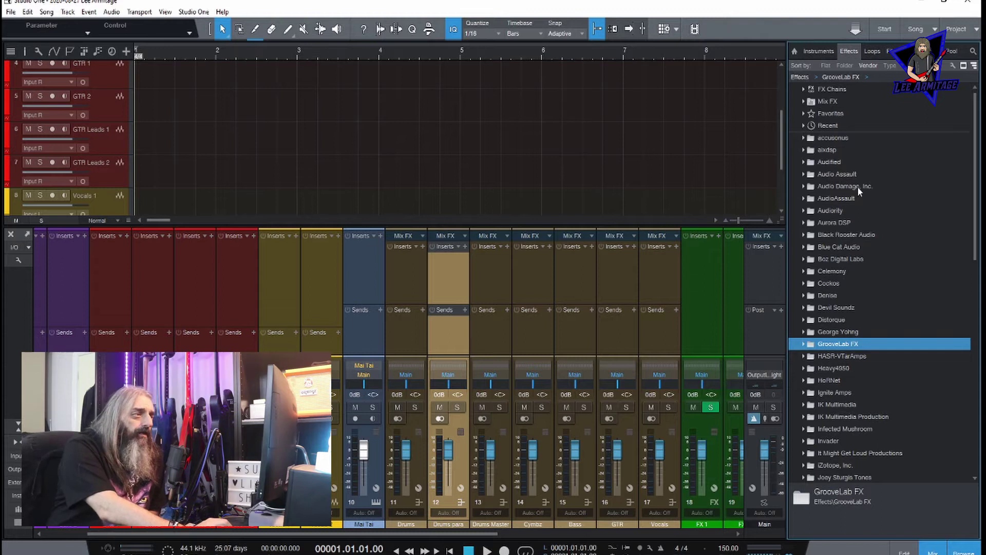
# Insert the VST3 RoughRider3 compressor from the Audio Damage folder on the Drums para bus.
pyautogui.click(804, 187)
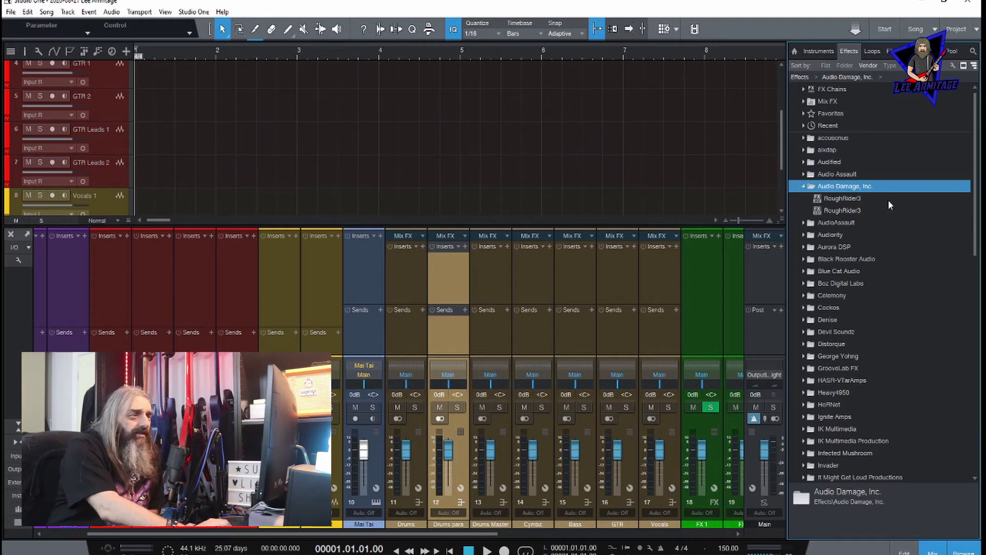
pyautogui.click(846, 199)
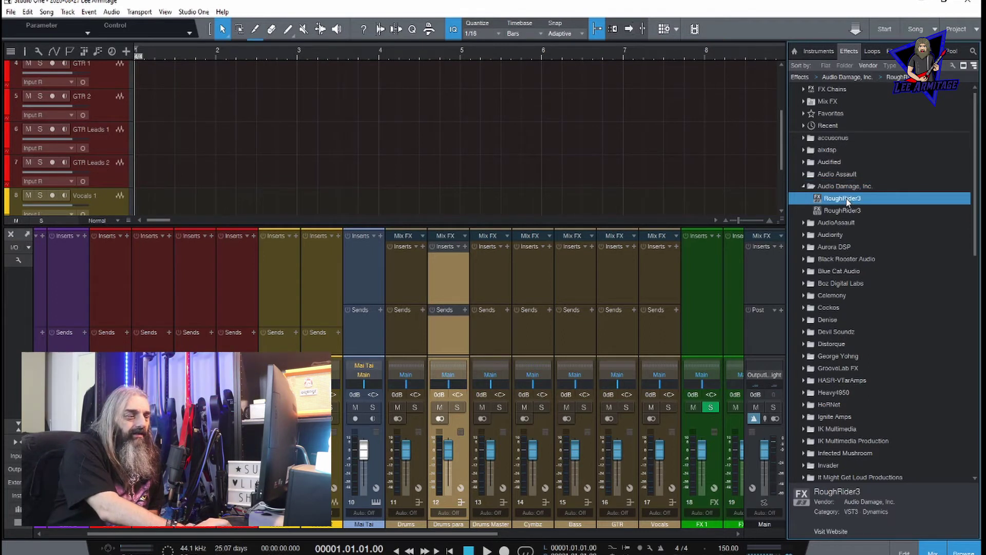
pyautogui.moveTo(848, 202); pyautogui.dragTo(448, 278)
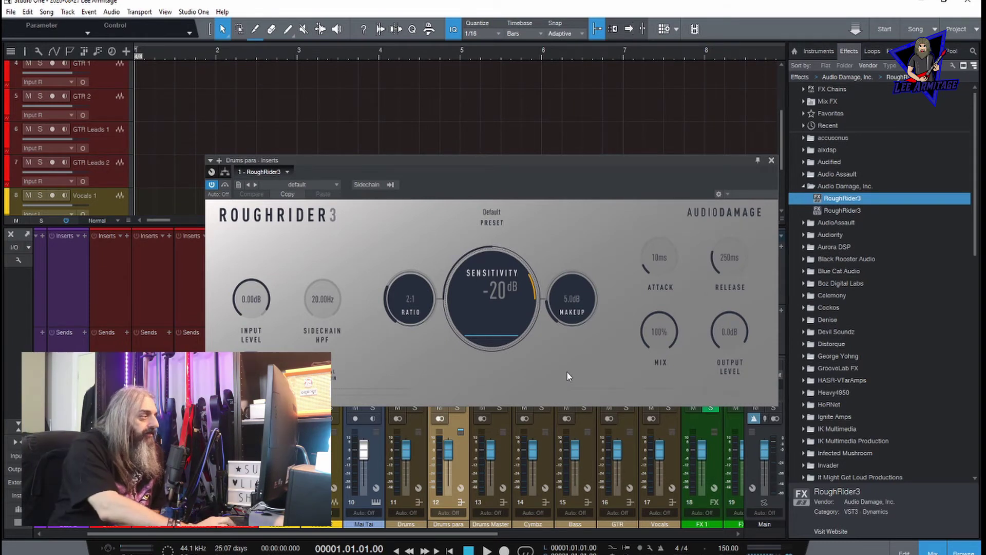
# Set RoughRider3 on the Drums para bus to an 8:1 ratio, -22 dB sensitivity and 6.2 dB makeup, and close the plug-in.
pyautogui.moveTo(410, 294); pyautogui.dragTo(411, 257)
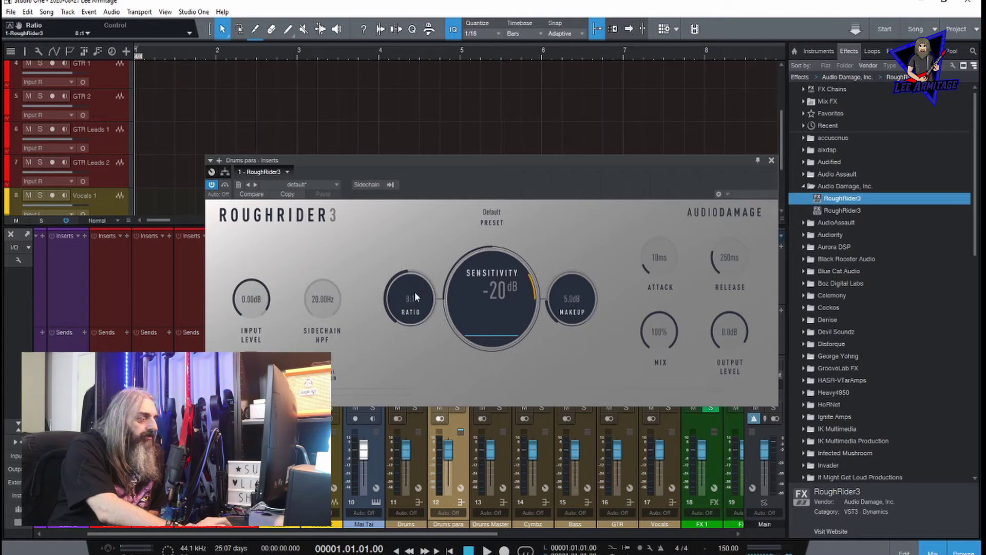
pyautogui.moveTo(488, 297); pyautogui.dragTo(489, 301)
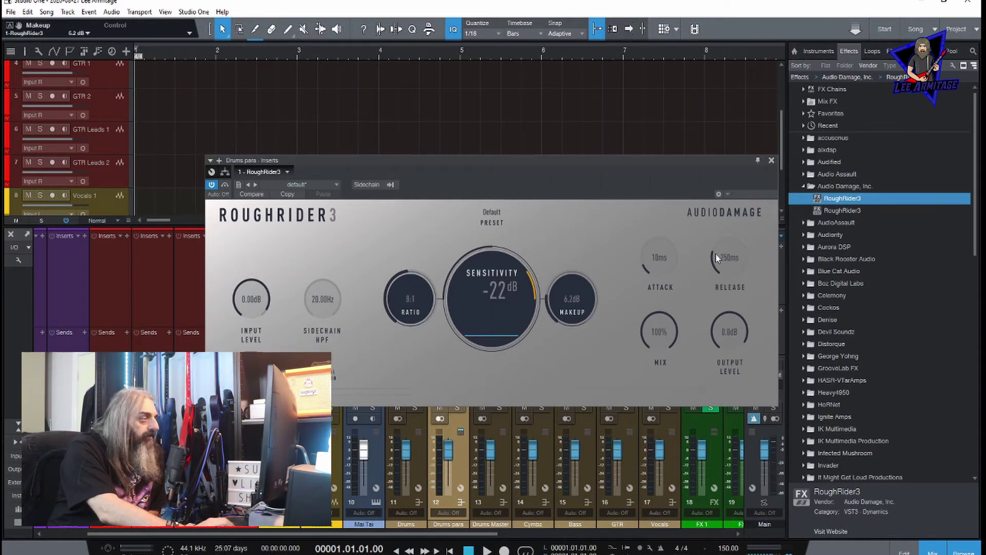
pyautogui.click(772, 160)
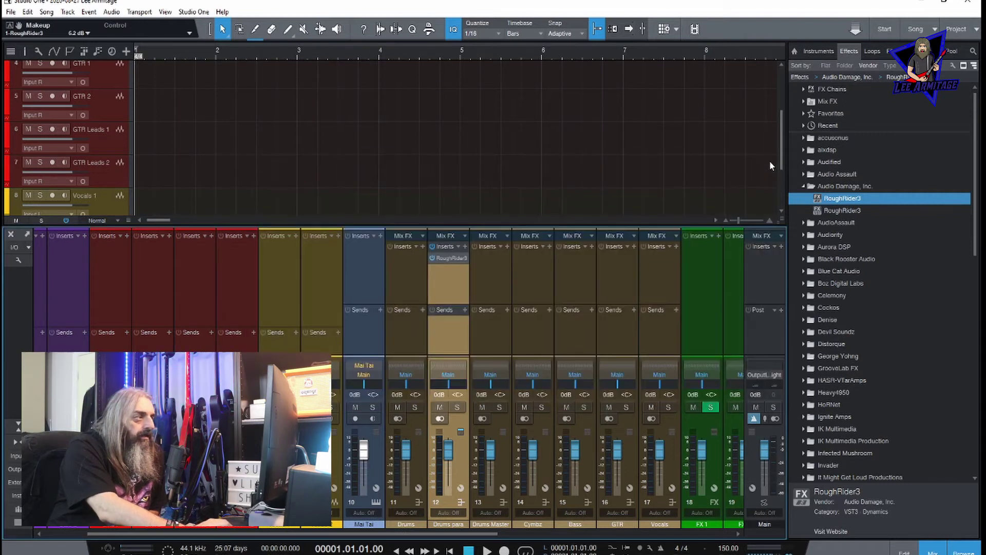
# Try the Waves CLA-76 Stereo compressor at ratio 20 on the Drums para bus, and remove it from the inserts.
pyautogui.click(465, 247)
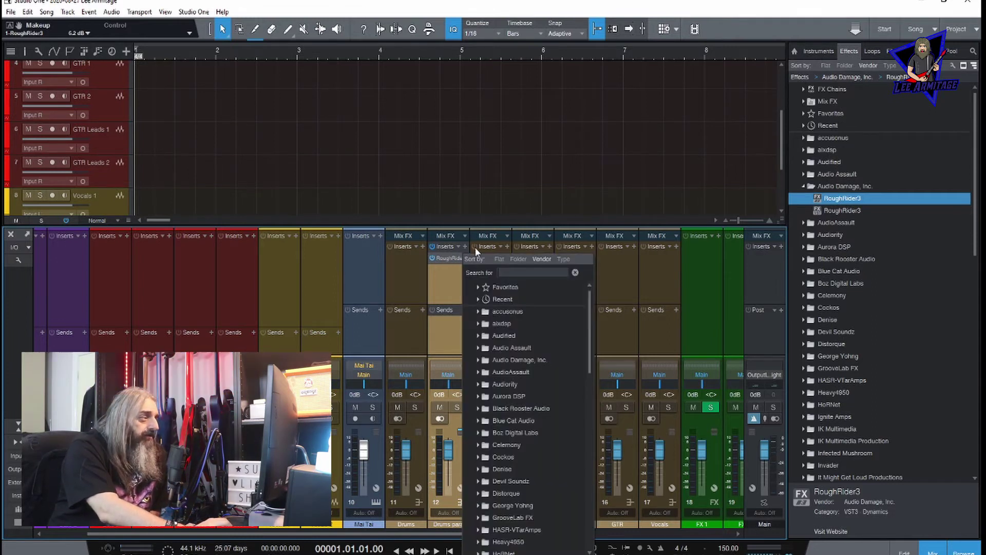
pyautogui.moveTo(589, 363); pyautogui.dragTo(594, 536)
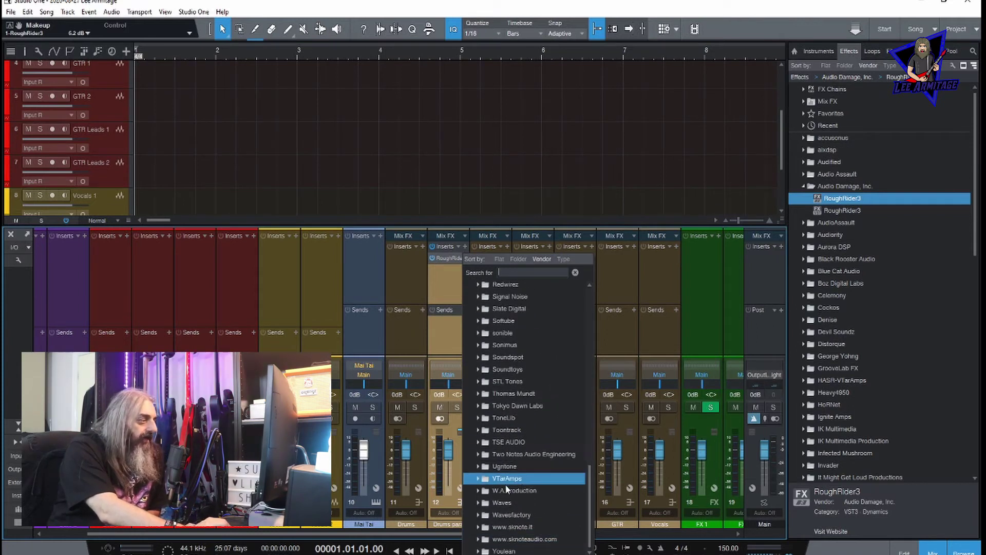
pyautogui.click(477, 502)
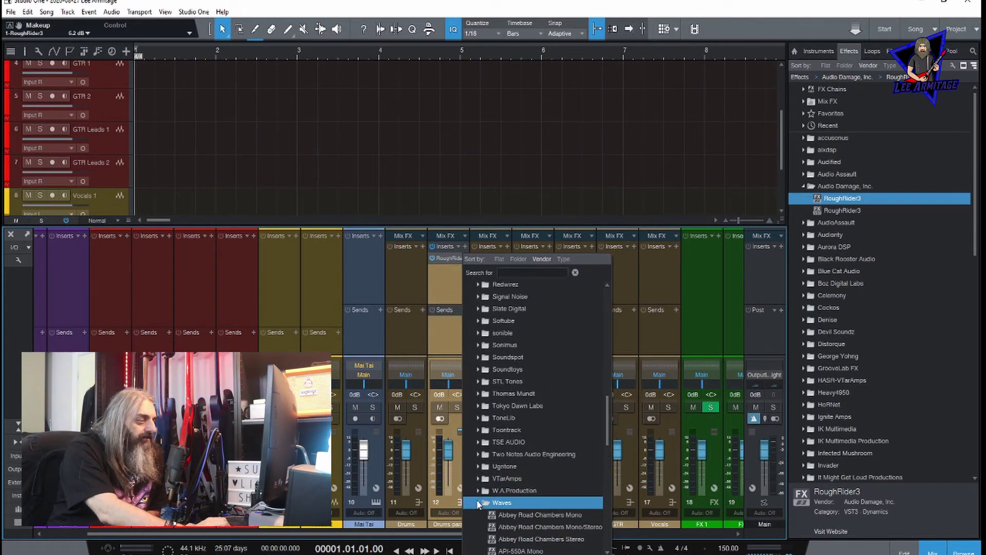
pyautogui.scroll(-5, 478, 503)
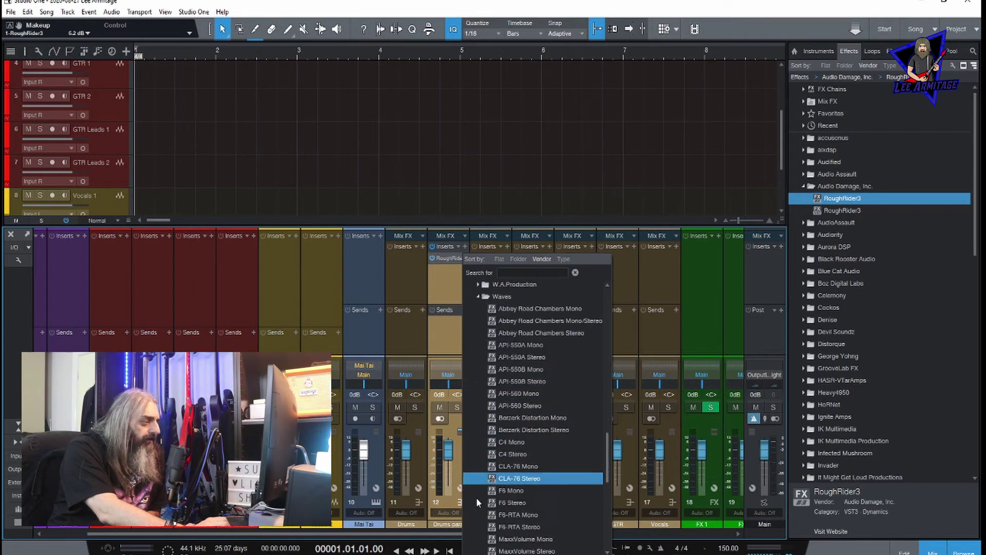
pyautogui.scroll(-1, 500, 480)
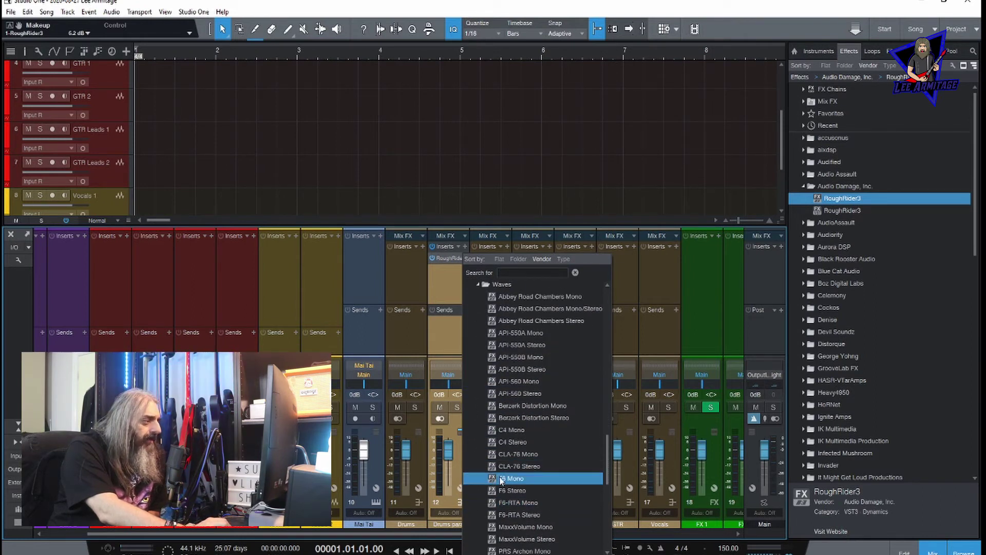
pyautogui.click(501, 468)
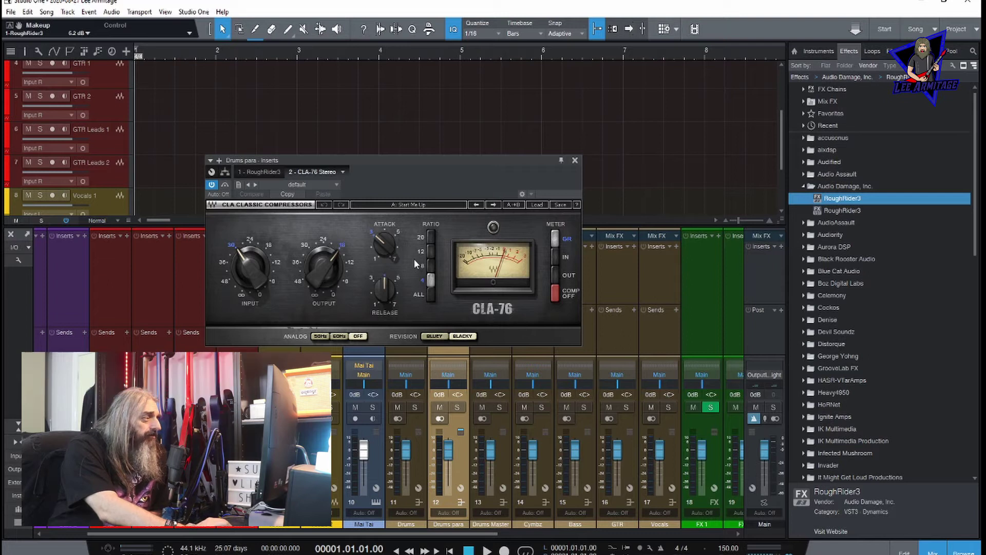
pyautogui.click(430, 237)
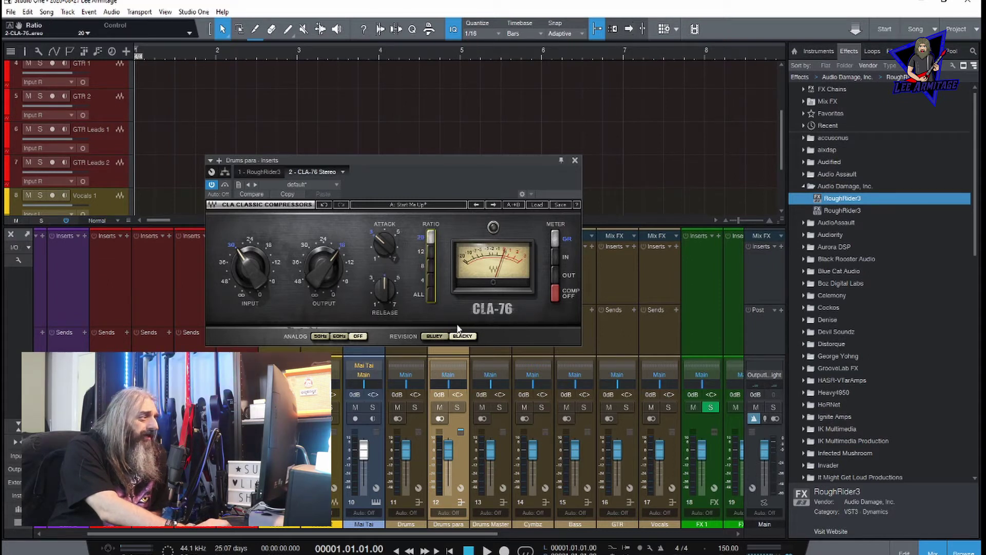
pyautogui.click(576, 160)
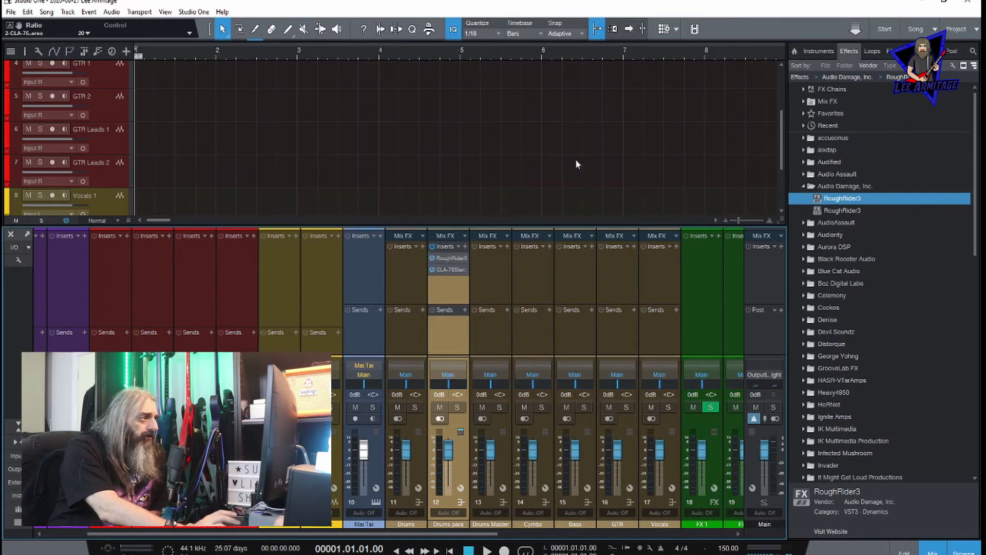
pyautogui.rightClick(466, 270)
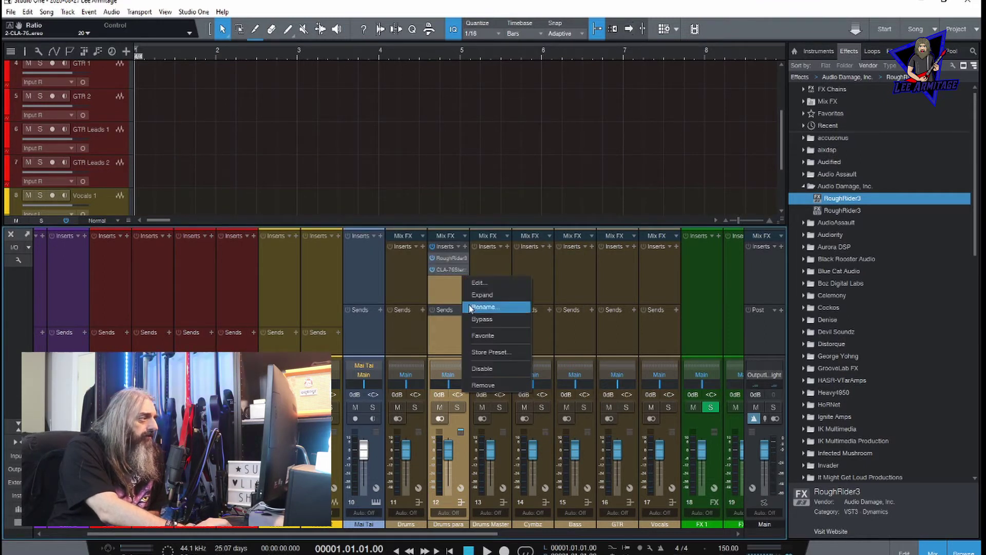
pyautogui.click(499, 391)
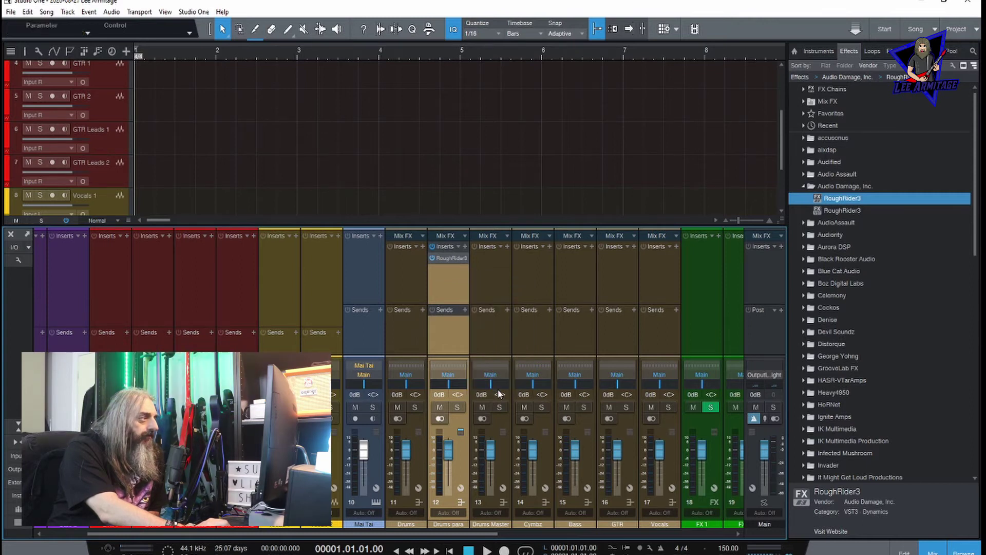
# Insert the Waves F6-RTA Stereo equalizer on the Drums Master bus.
pyautogui.click(507, 246)
pyautogui.moveTo(652, 309); pyautogui.dragTo(638, 462)
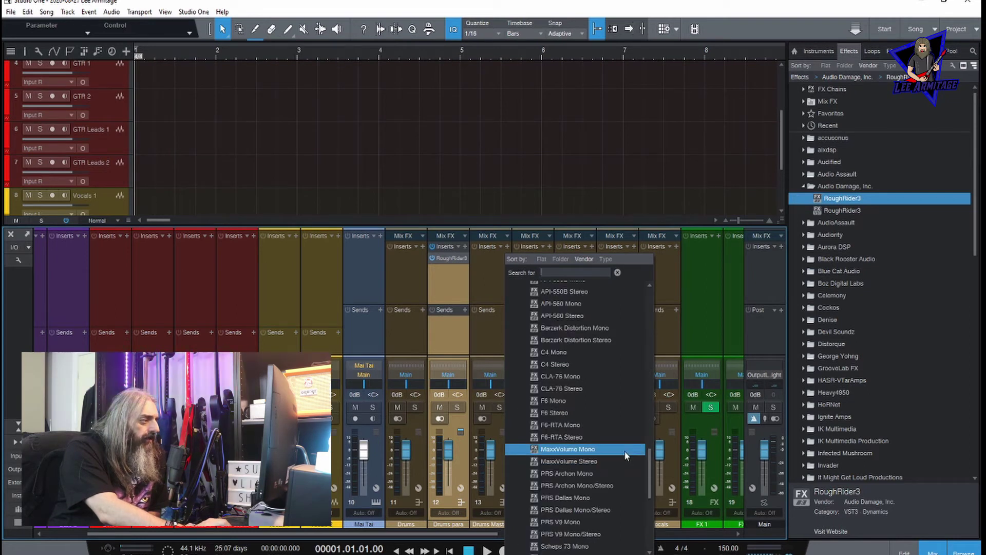
pyautogui.click(574, 437)
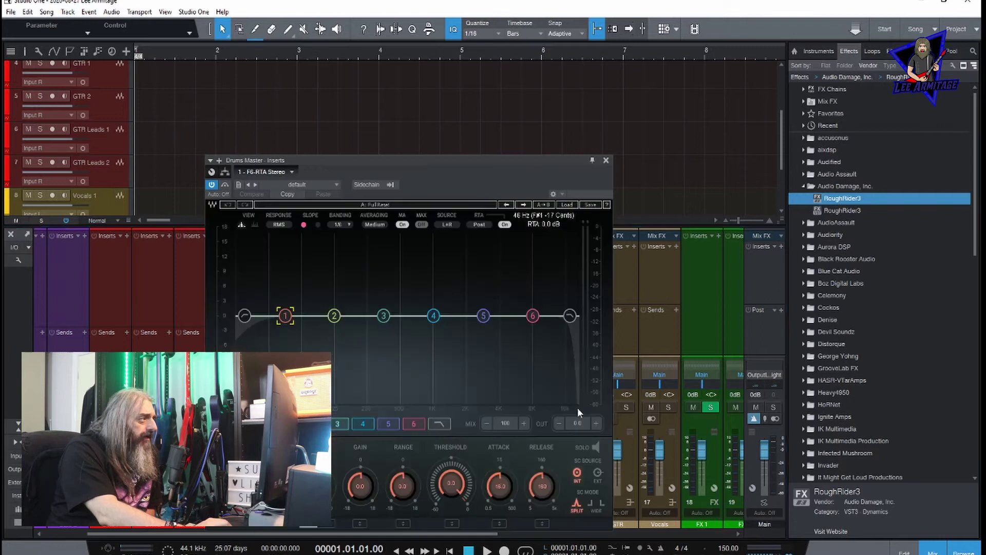
# Enable the high-pass filter in the Drums Master F6-RTA, set its frequency to 35 Hz, and close the plug-in.
pyautogui.moveTo(416, 163); pyautogui.dragTo(507, 103)
pyautogui.click(352, 364)
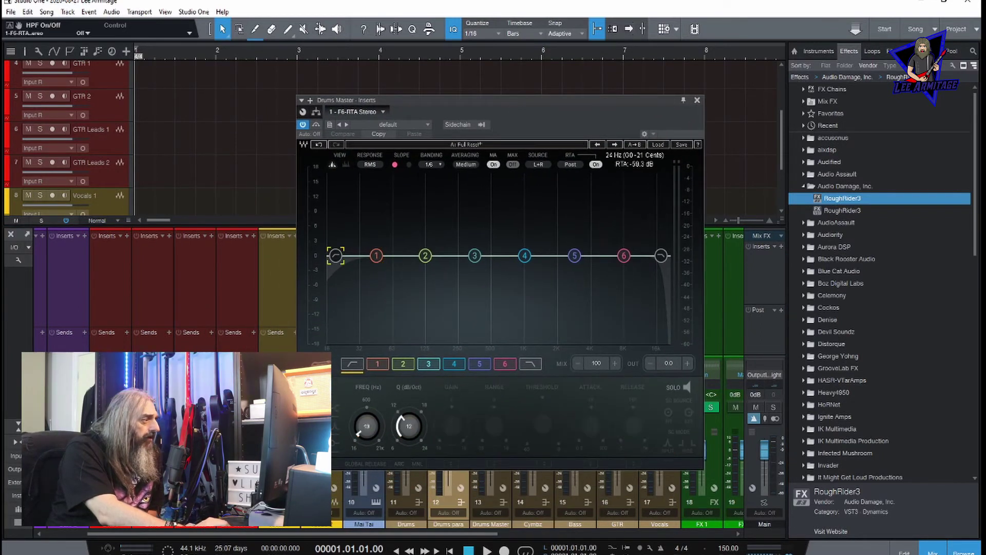
pyautogui.click(352, 363)
pyautogui.moveTo(366, 435); pyautogui.dragTo(366, 421)
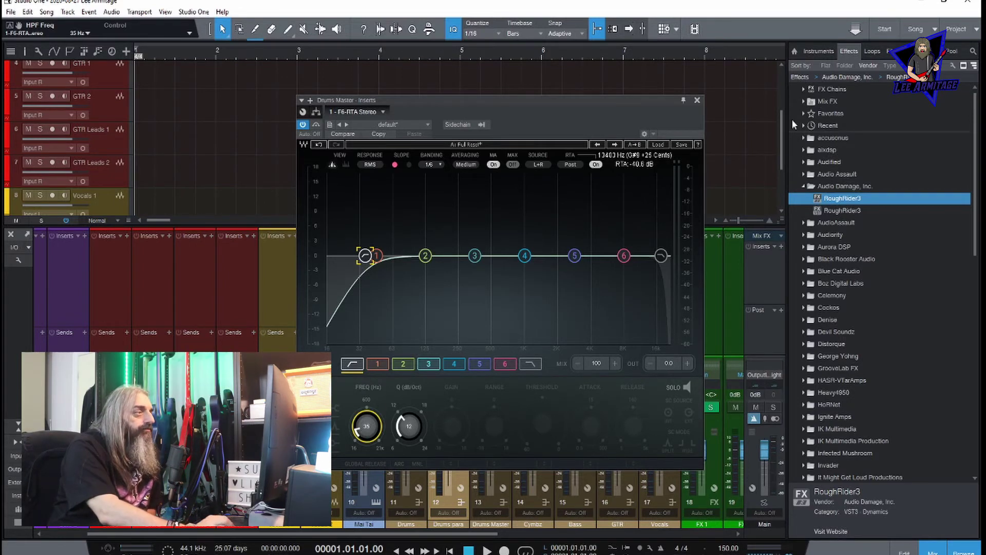
pyautogui.click(697, 100)
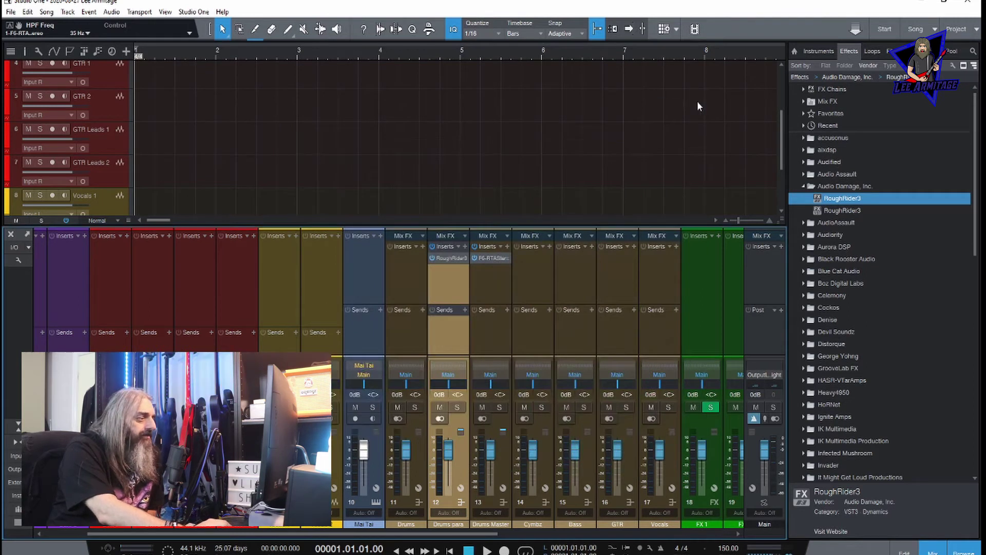
# Insert Pro EQ on the Cymbz bus, enable its low cut at about 537 Hz, and close the plug-in.
pyautogui.click(550, 245)
pyautogui.click(629, 383)
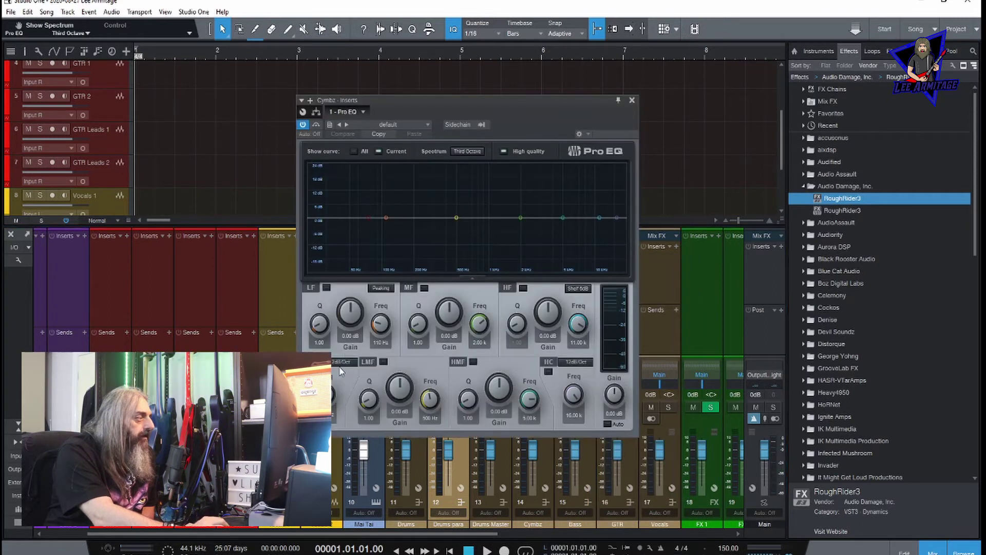
pyautogui.click(312, 372)
pyautogui.moveTo(326, 394); pyautogui.dragTo(325, 365)
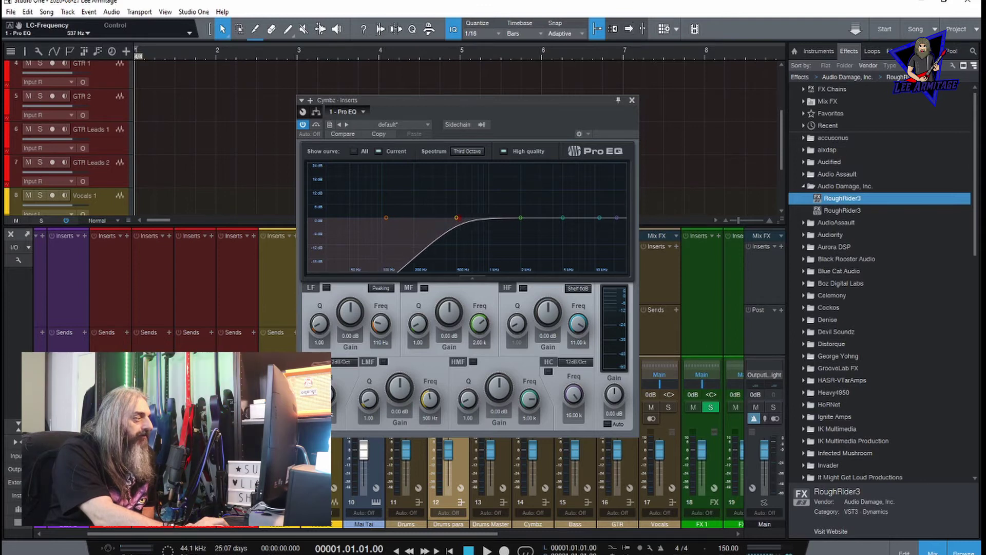
pyautogui.moveTo(617, 331)
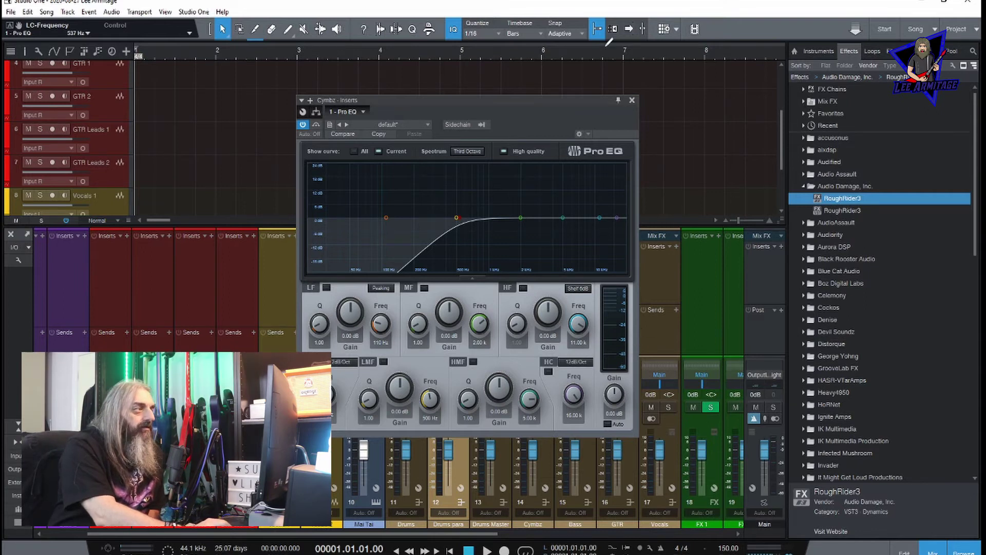
pyautogui.click(632, 101)
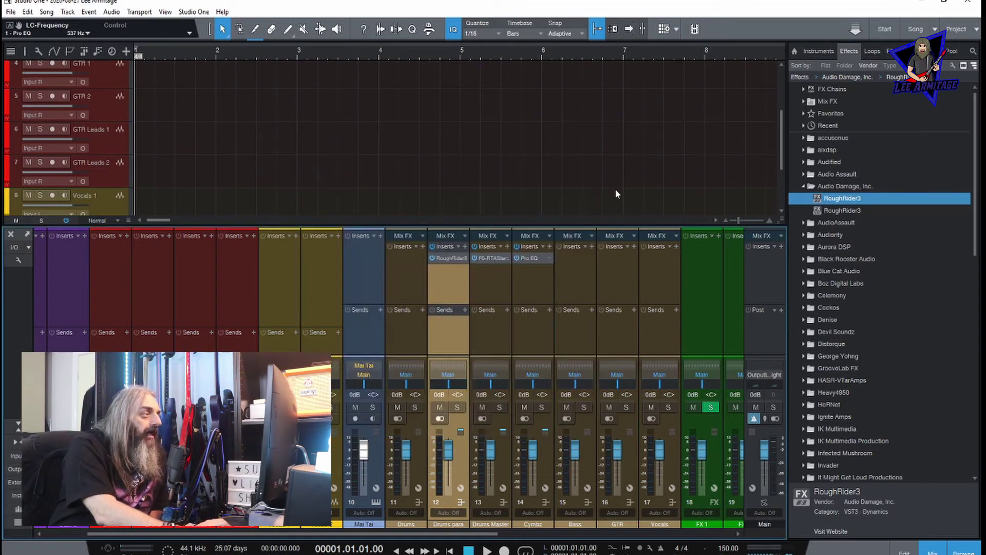
# Insert the Compressor after Pro EQ on the Cymbz bus with default settings, and close its window.
pyautogui.click(550, 246)
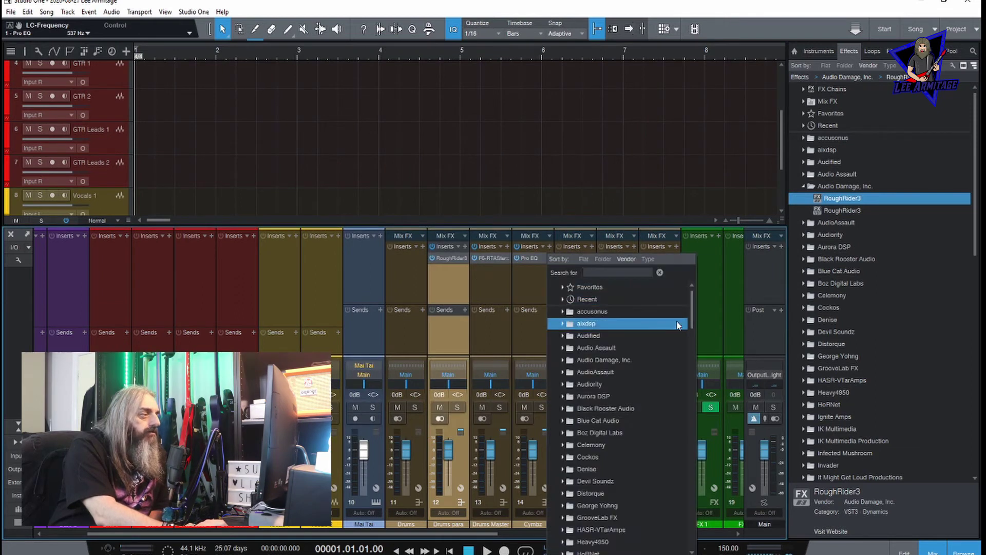
pyautogui.scroll(-2, 692, 323)
pyautogui.moveTo(691, 323); pyautogui.dragTo(690, 378)
pyautogui.click(641, 431)
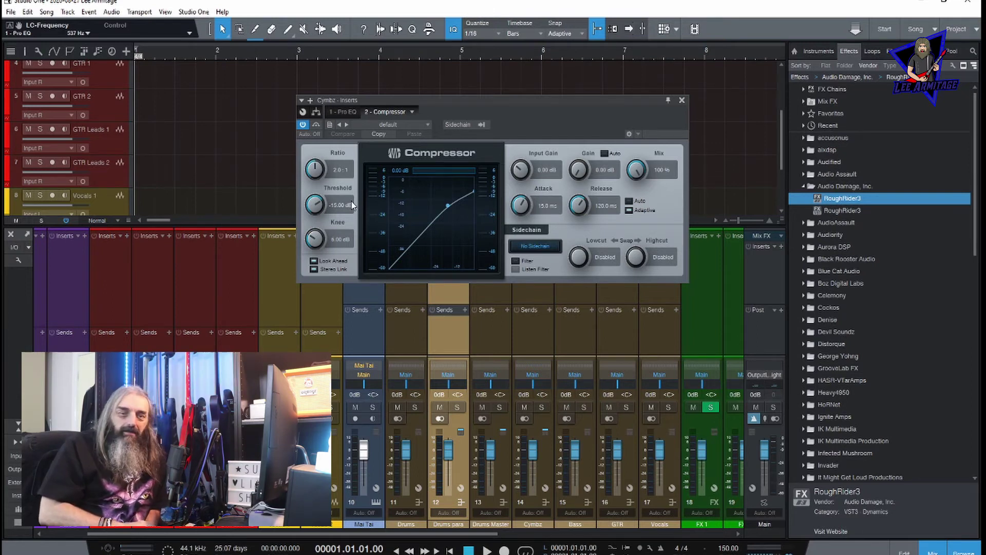
pyautogui.click(682, 101)
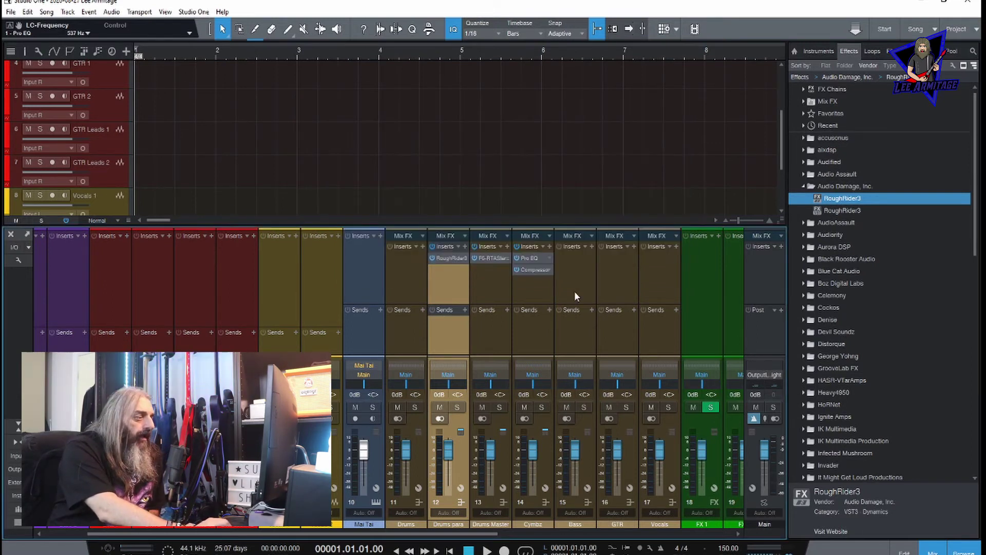
# Insert the Waves F6-RTA Stereo on the Bass bus, enable its high-pass filter at 53 Hz, and close the plug-in.
pyautogui.click(591, 246)
pyautogui.moveTo(733, 315); pyautogui.dragTo(733, 324)
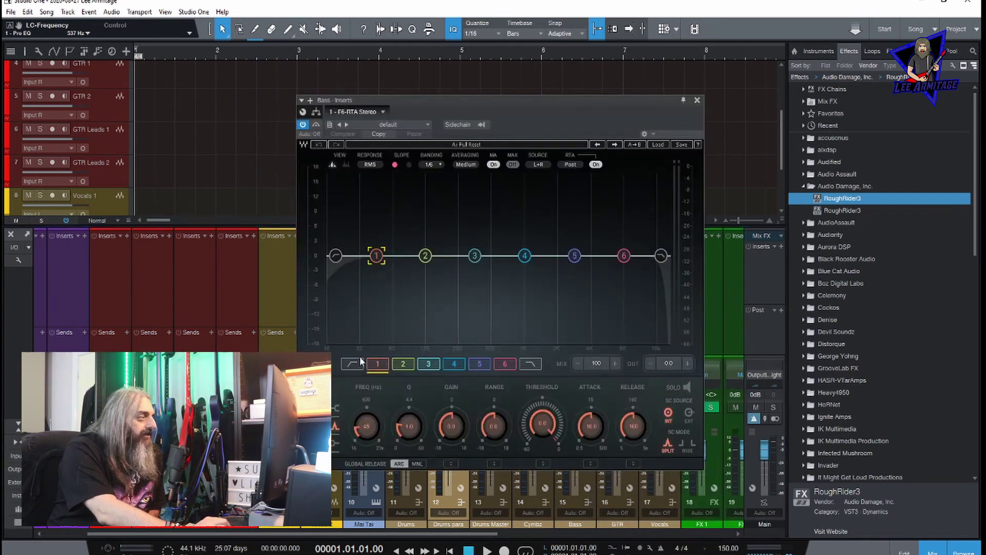
pyautogui.click(357, 365)
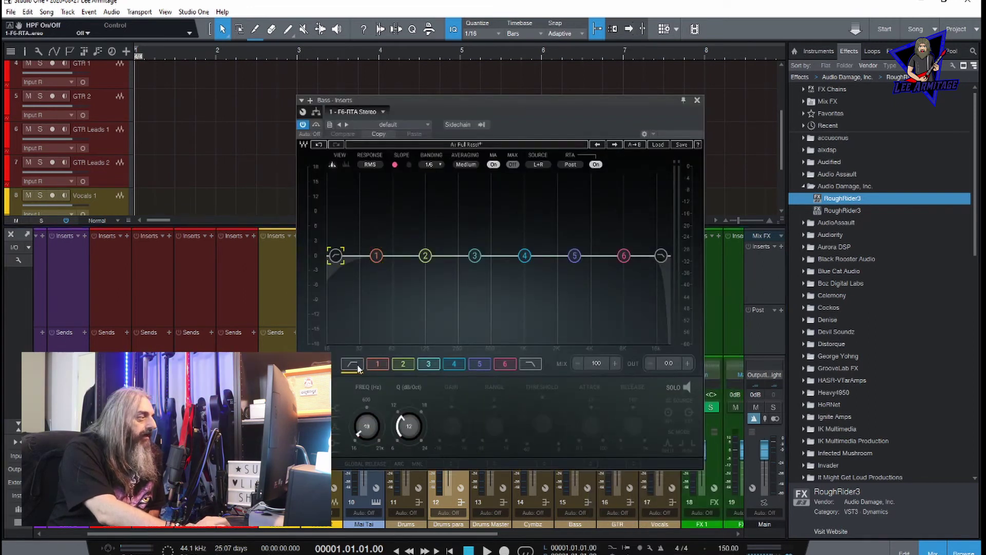
pyautogui.click(353, 364)
pyautogui.moveTo(360, 433); pyautogui.dragTo(359, 397)
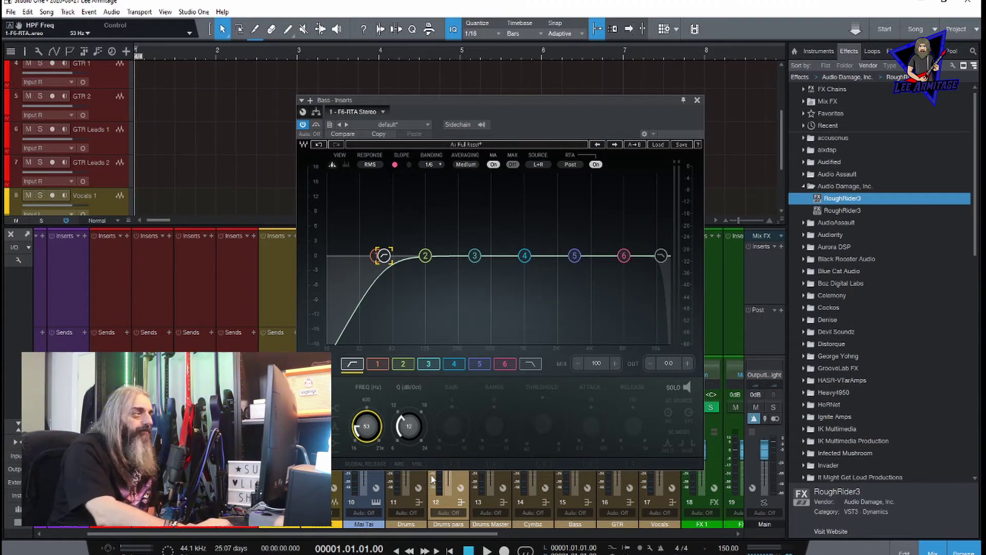
pyautogui.click(698, 100)
# Insert the Waves F6-RTA Stereo on the GTR bus and enable its high-pass filter at 90 Hz.
pyautogui.click(633, 246)
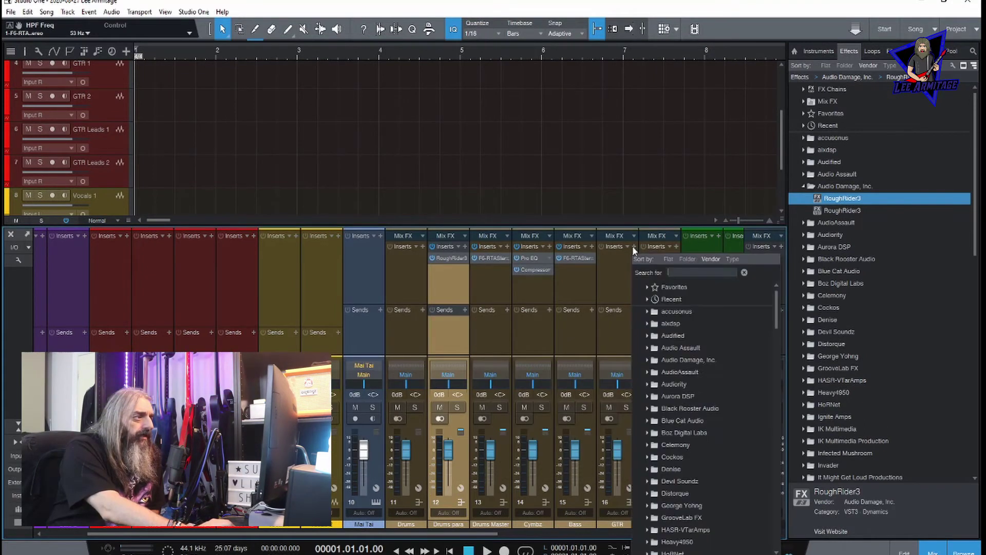
pyautogui.moveTo(775, 308); pyautogui.dragTo(763, 494)
pyautogui.click(720, 407)
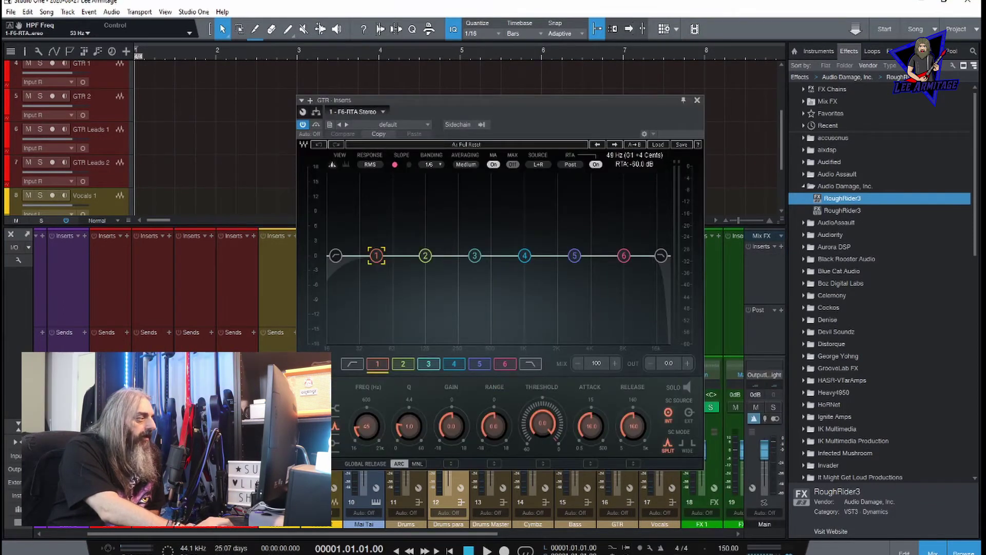
pyautogui.click(351, 364)
pyautogui.moveTo(367, 434); pyautogui.dragTo(367, 406)
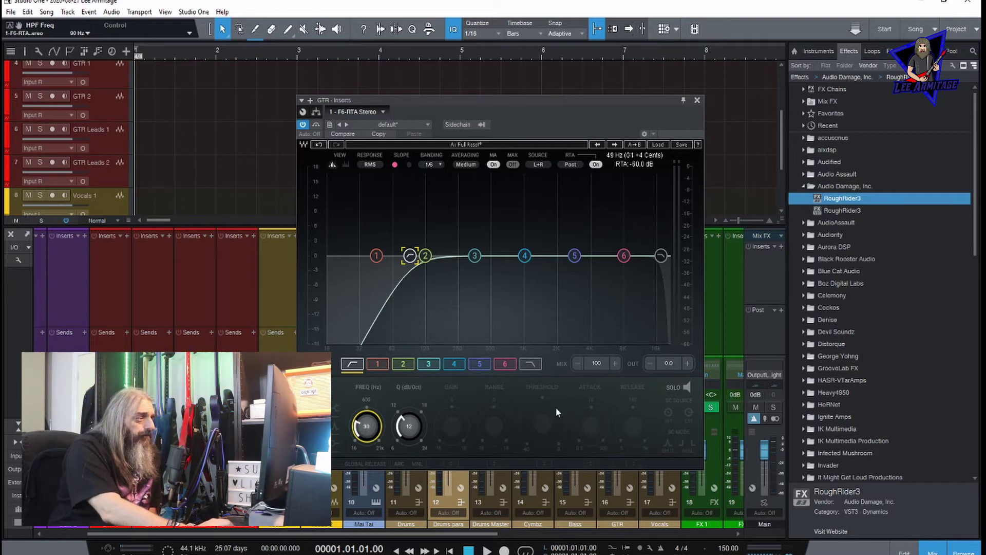
# Enable the low-pass filter in the GTR bus's F6-RTA with a 24 dB/Oct slope at about 8141 Hz, and close the plug-in.
pyautogui.click(531, 364)
pyautogui.moveTo(406, 433); pyautogui.dragTo(406, 407)
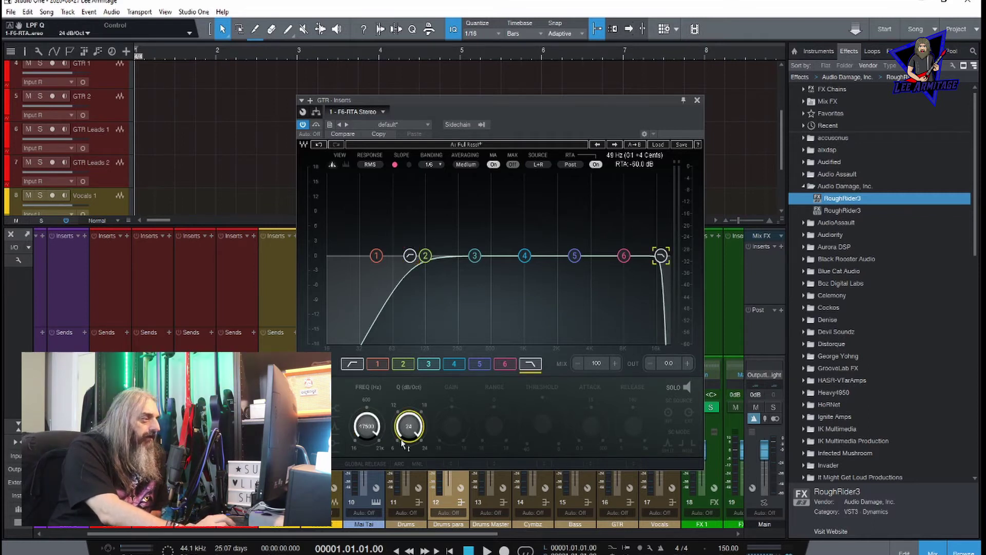
pyautogui.click(370, 428)
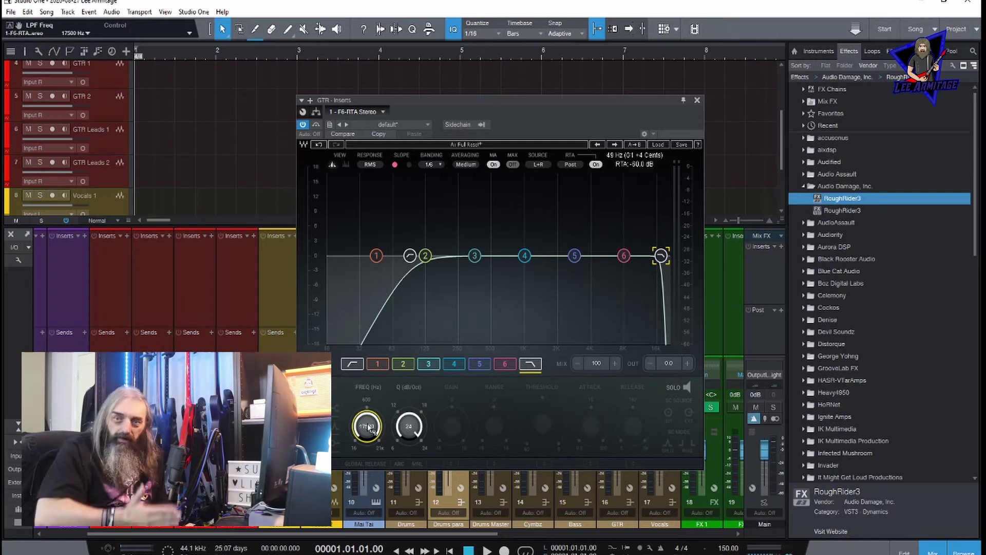
pyautogui.moveTo(370, 428); pyautogui.dragTo(370, 443)
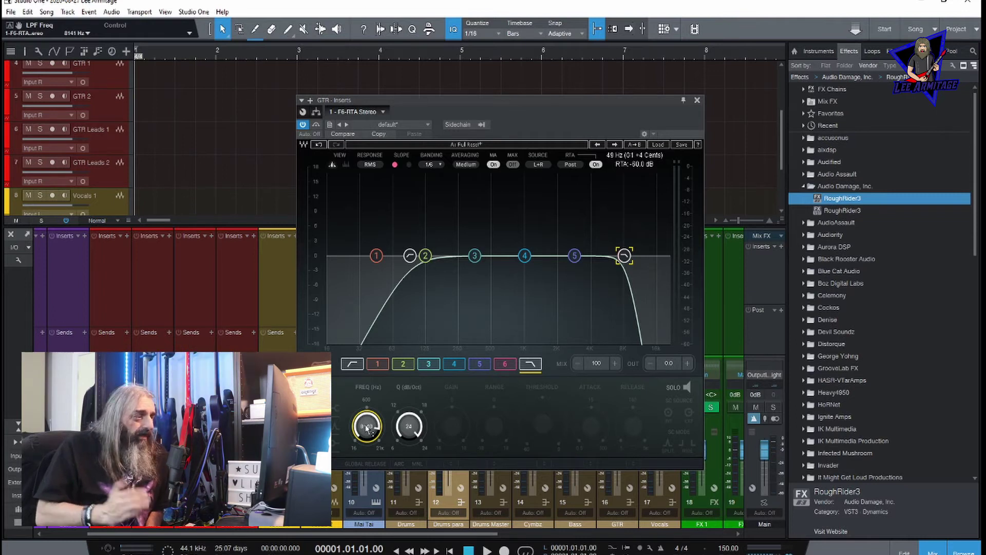
pyautogui.click(697, 99)
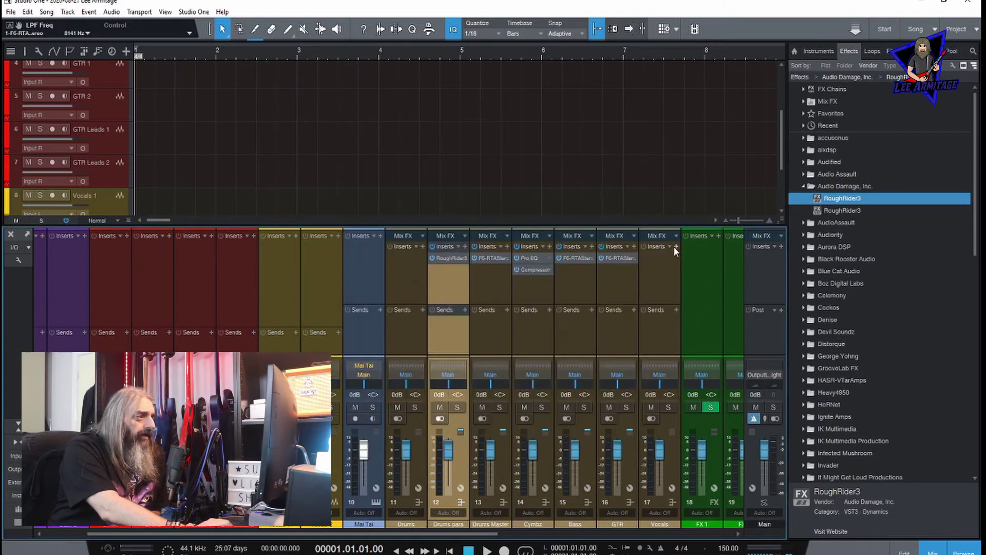
# Insert the F6-RTA Stereo on the Vocals bus, enable its high-pass filter at about 101 Hz, and close the plug-in.
pyautogui.click(676, 246)
pyautogui.scroll(-10, 812, 493)
pyautogui.moveTo(815, 524); pyautogui.dragTo(815, 517)
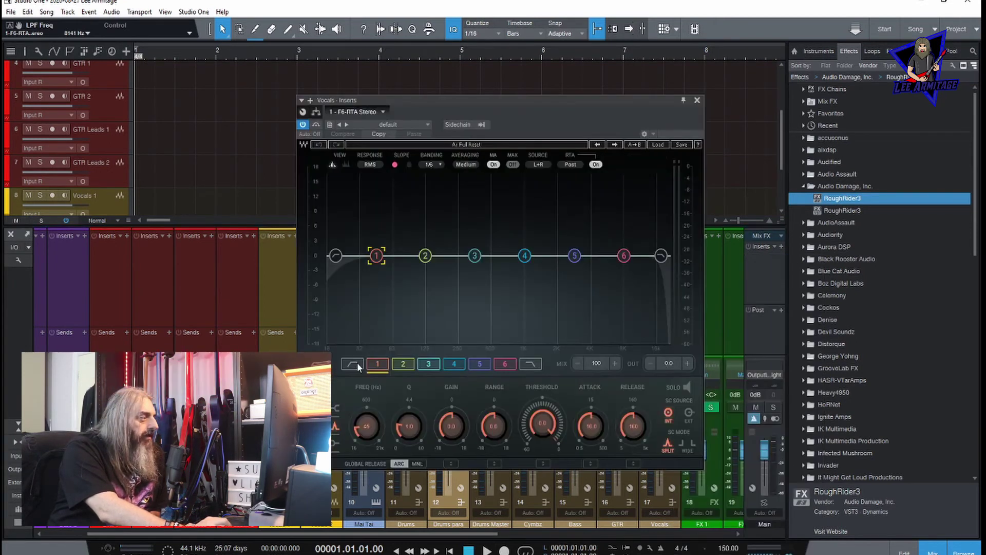
pyautogui.click(354, 364)
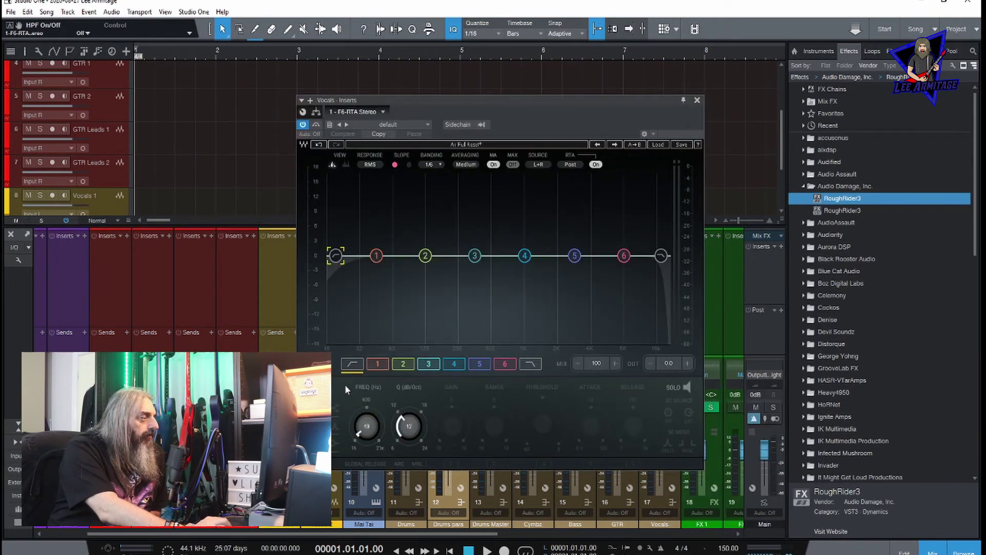
pyautogui.moveTo(367, 425); pyautogui.dragTo(366, 397)
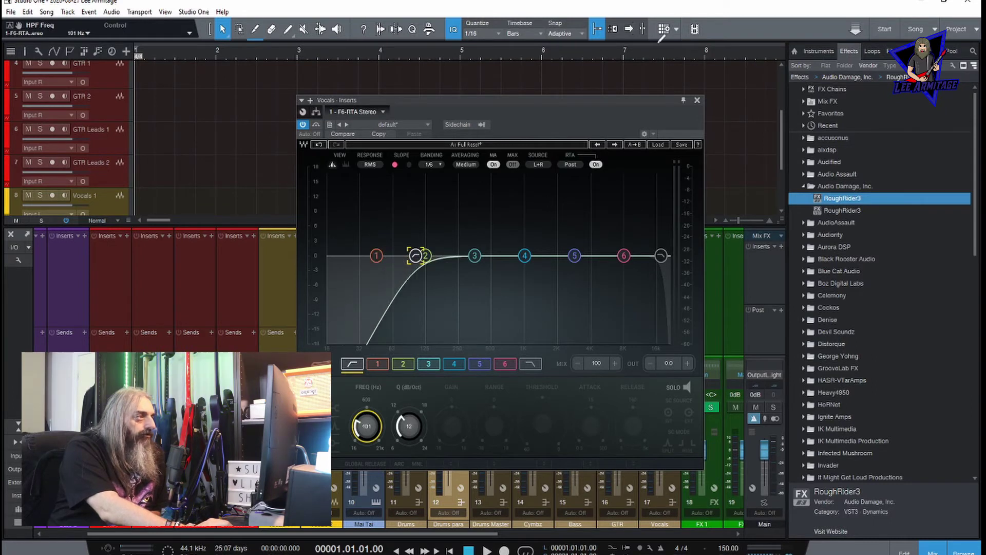
pyautogui.click(697, 99)
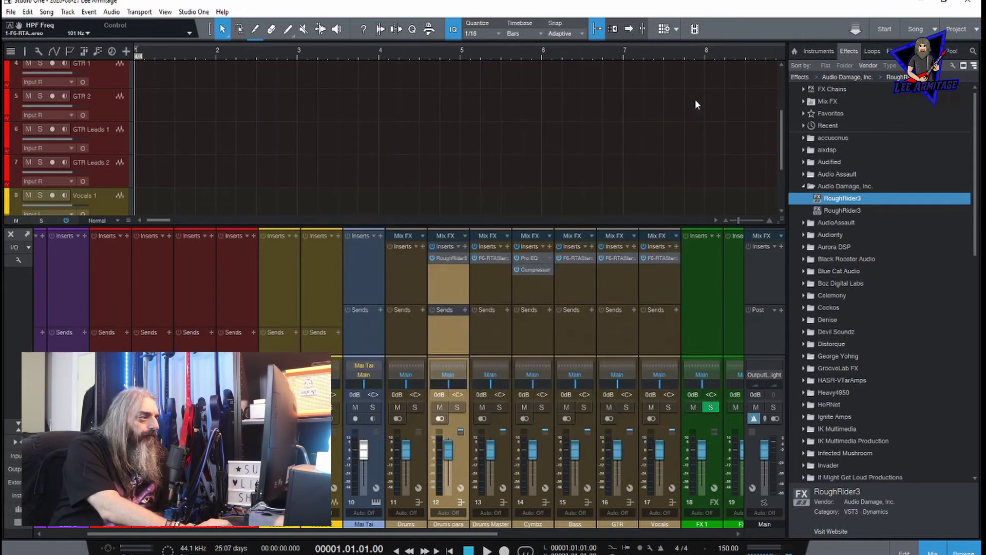
# Rename the FX 1 channel as Drum dist, insert RedlightDist on it with default settings, and close the plug-in.
pyautogui.press('F5')
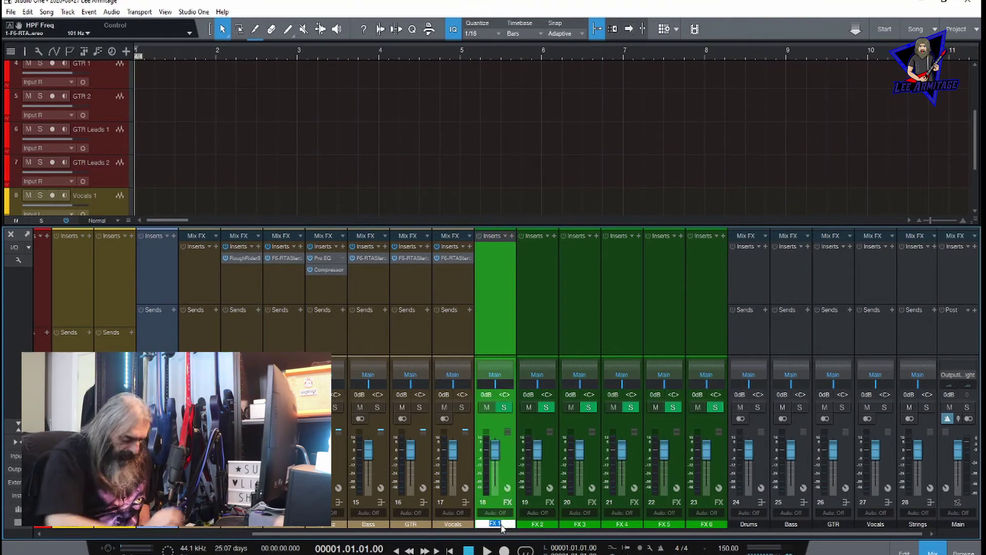
pyautogui.write('Drum dist')
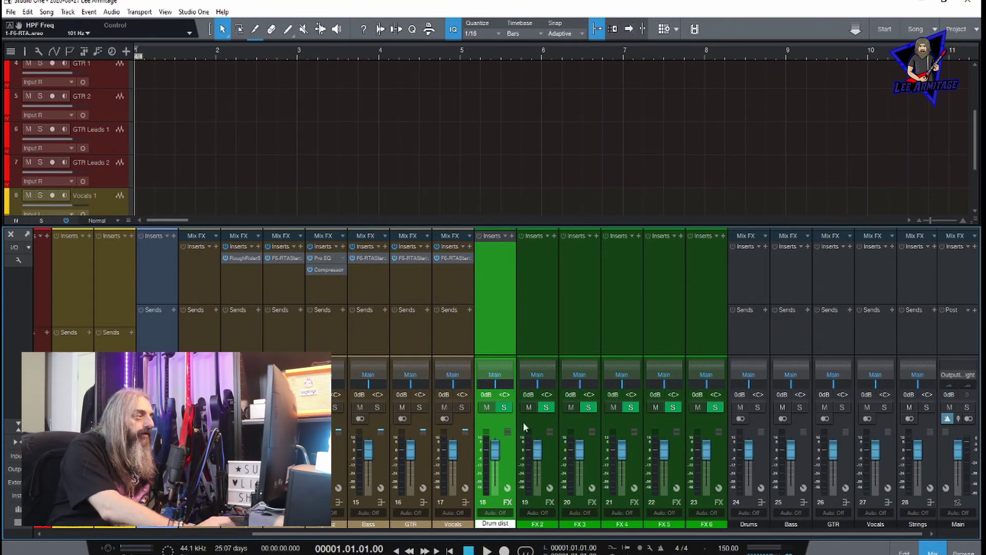
pyautogui.click(512, 236)
pyautogui.moveTo(656, 304); pyautogui.dragTo(642, 408)
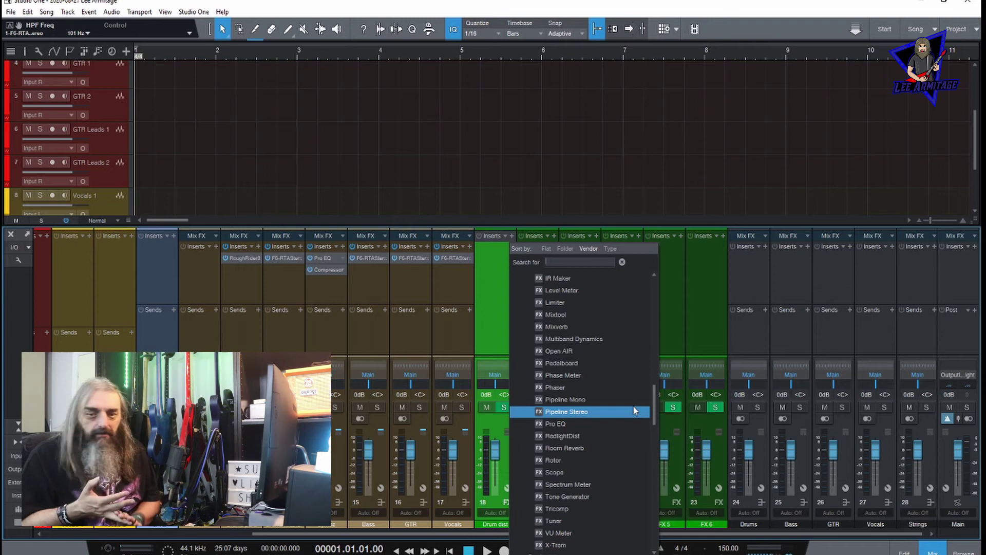
pyautogui.click(619, 434)
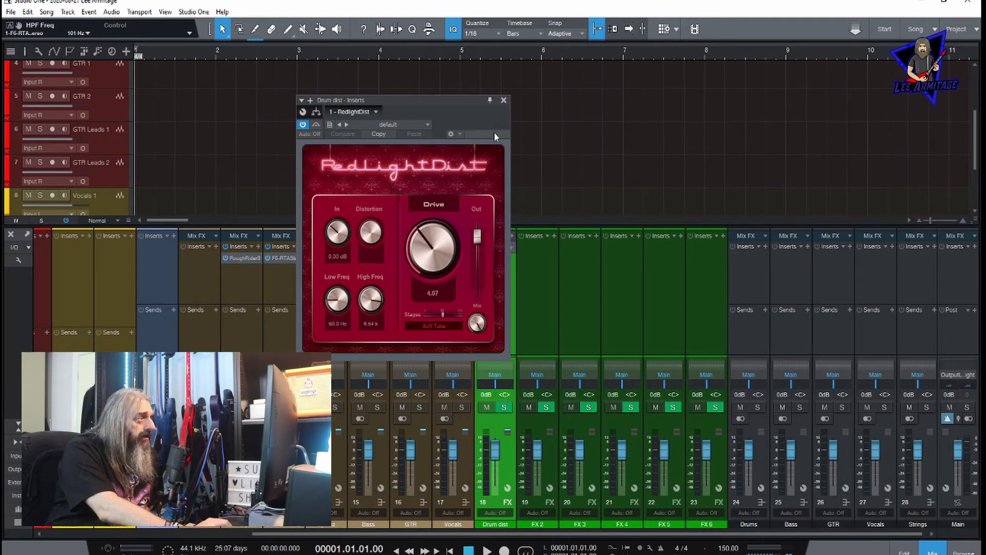
pyautogui.click(504, 100)
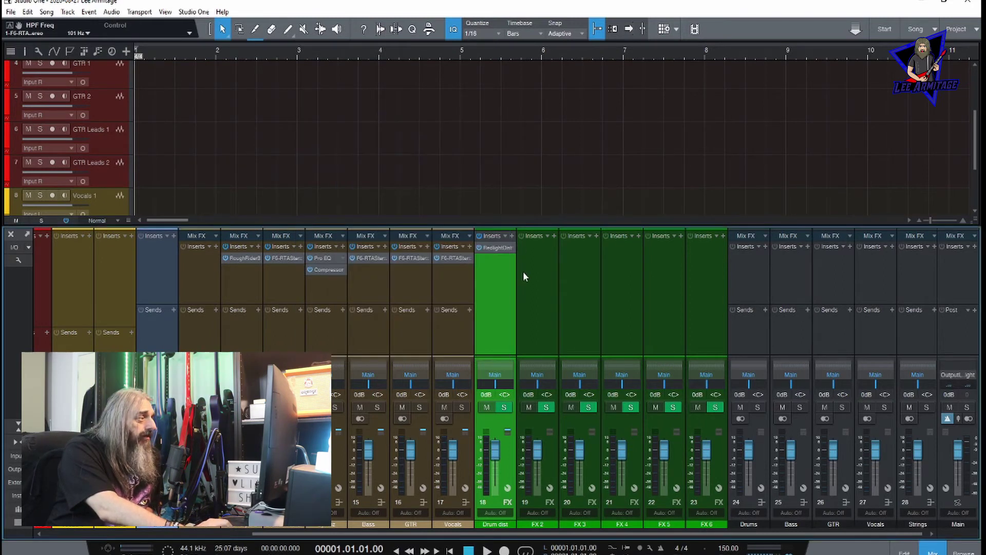
# Try the Berzerk Distortion Stereo as a second insert on the Drum dist channel and remove it again.
pyautogui.click(512, 237)
pyautogui.moveTo(655, 300); pyautogui.dragTo(662, 473)
pyautogui.click(581, 472)
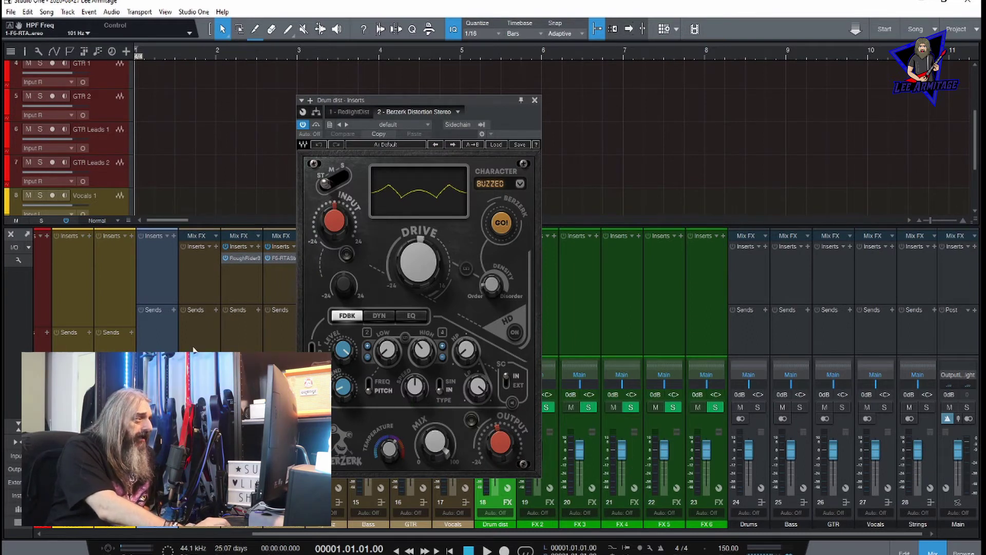
pyautogui.click(457, 112)
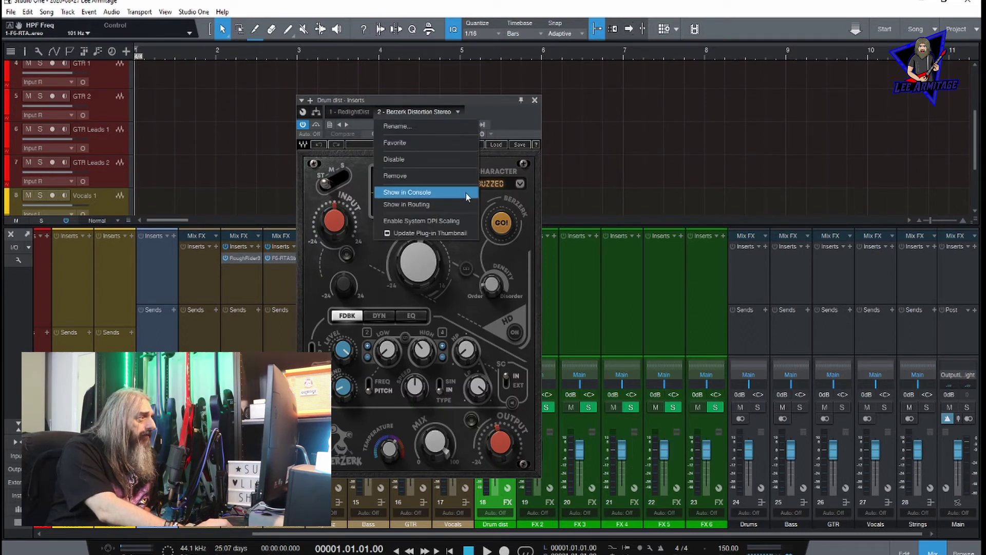
pyautogui.click(462, 179)
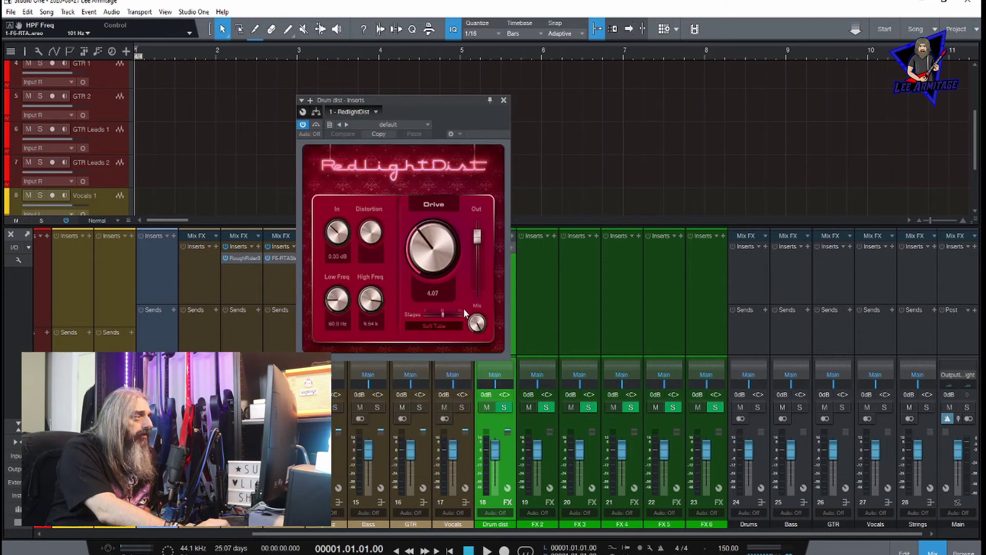
# Lower the Drum dist channel's volume all the way to -∞ and close the RedlightDist window.
pyautogui.moveTo(497, 455); pyautogui.dragTo(498, 506)
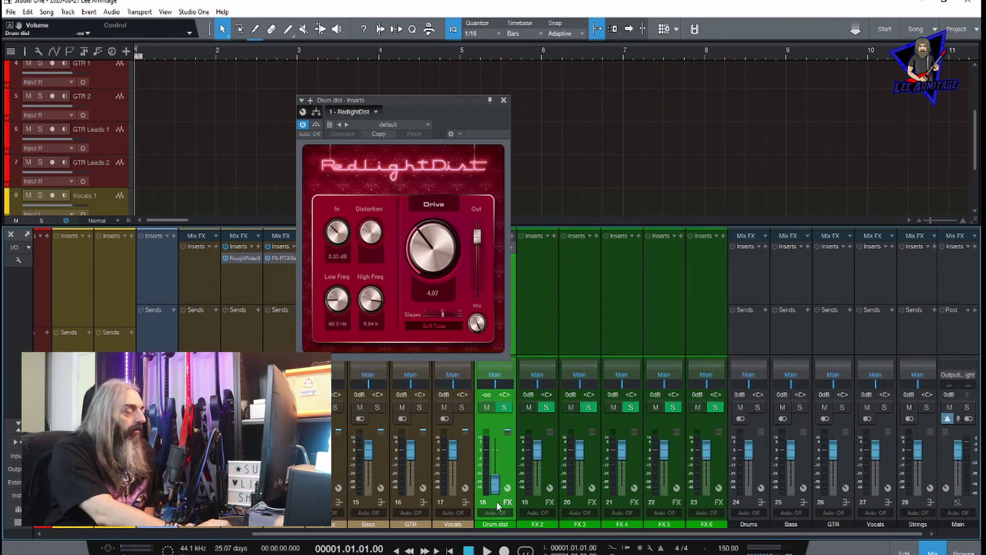
pyautogui.click(503, 100)
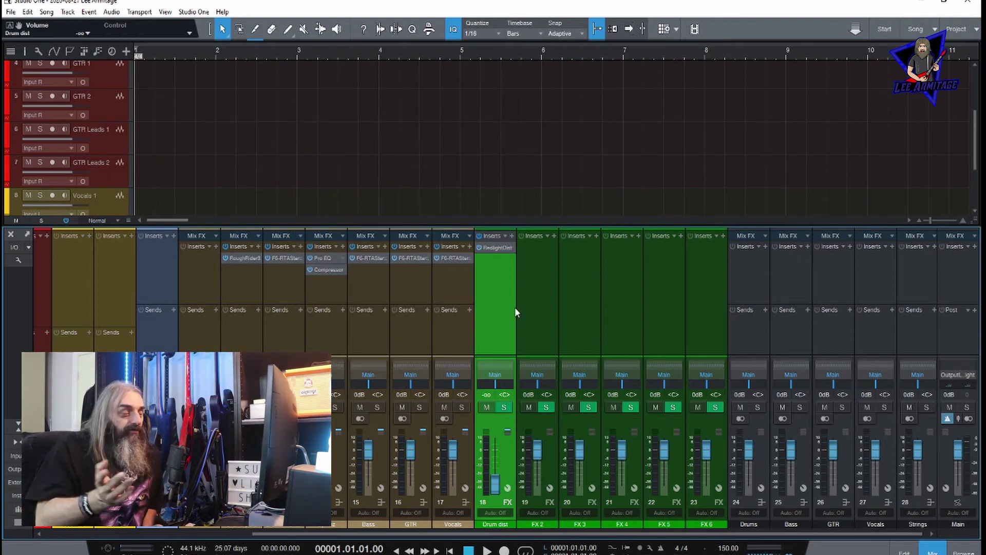
# Rename the FX 2 channel as Slapback delay, insert the Analog Delay on it, and close the plug-in.
pyautogui.click(536, 527)
pyautogui.doubleClick(535, 524)
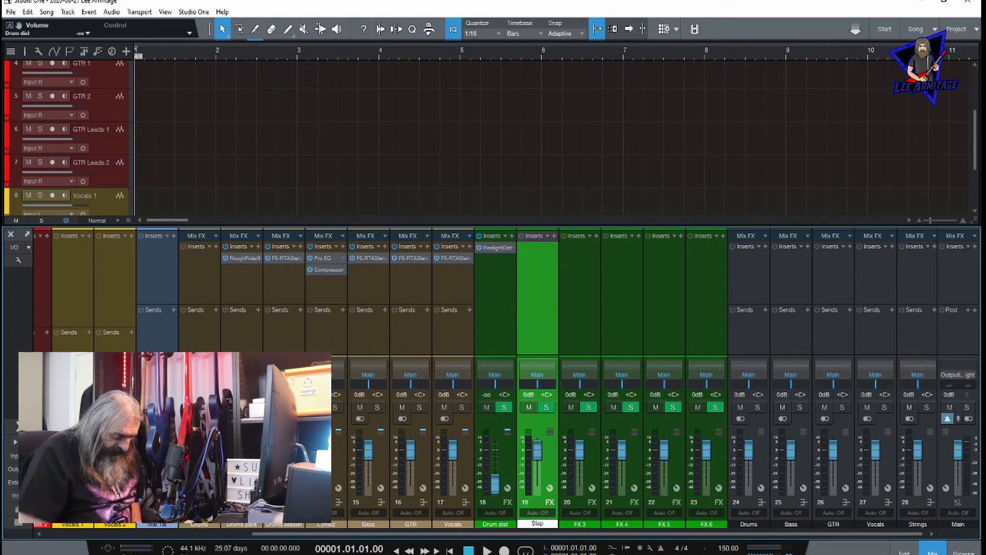
pyautogui.write('Slapback delay')
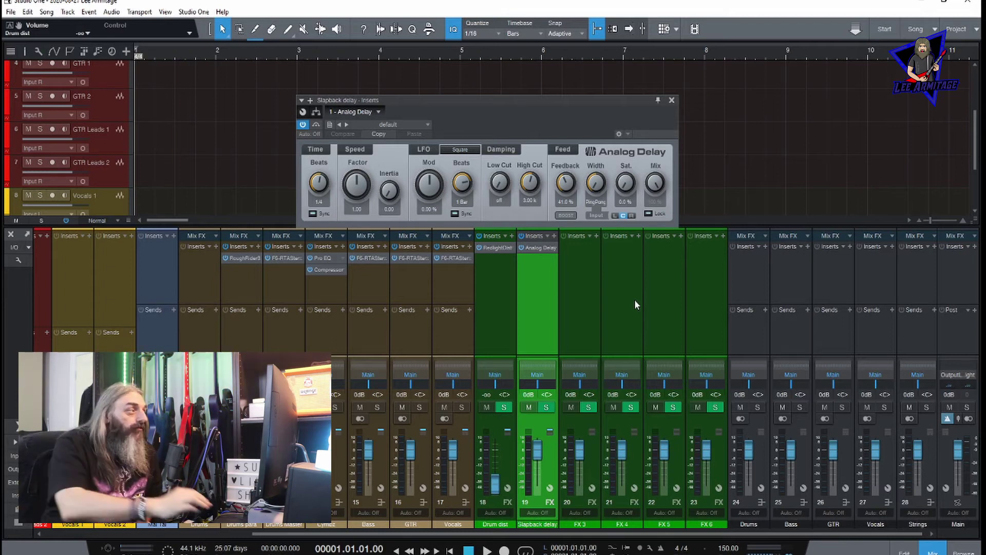
pyautogui.click(428, 124)
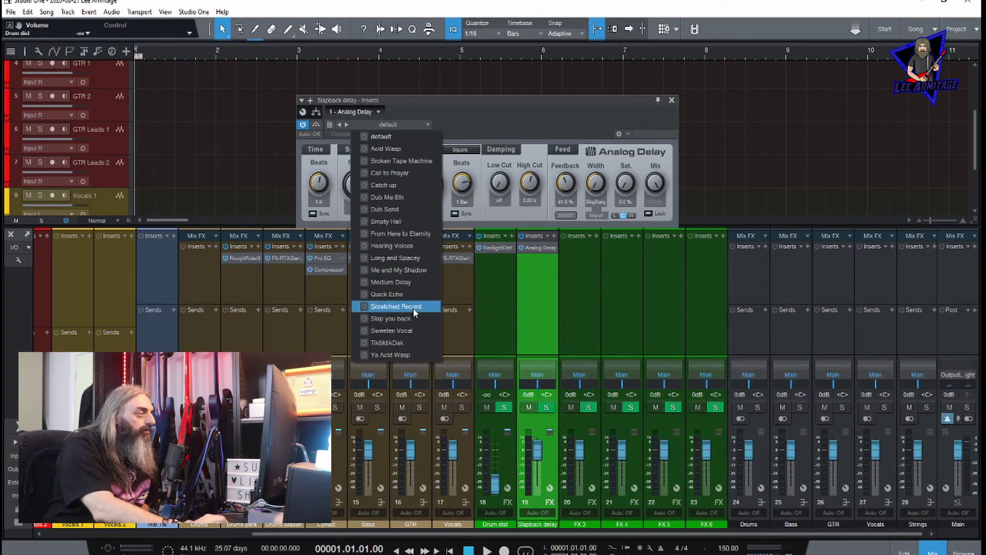
pyautogui.click(517, 100)
pyautogui.click(672, 100)
# Rename the FX 3 channel as Delay, insert the Joey Sturgis Tones Soar with default settings, and close the plug-in.
pyautogui.doubleClick(580, 524)
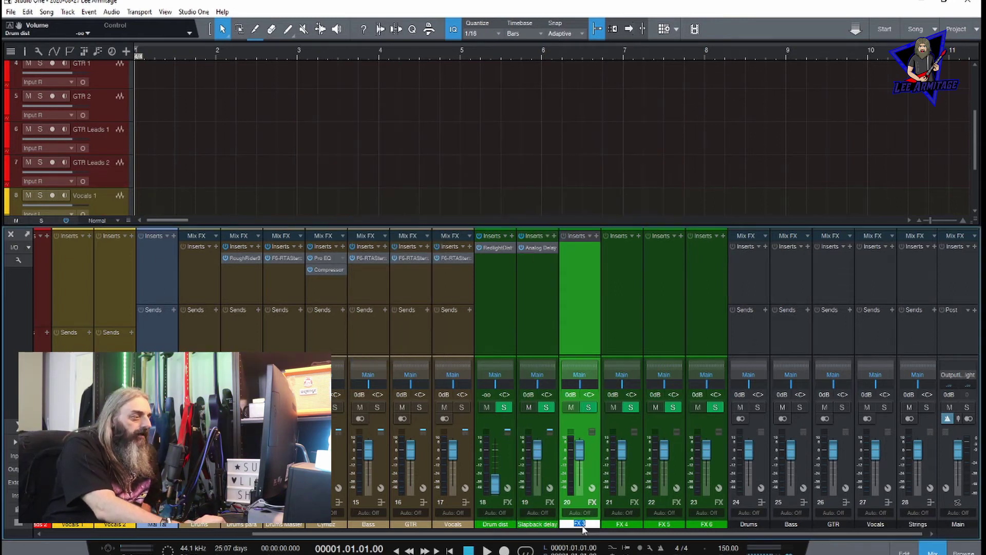
pyautogui.write('Delay')
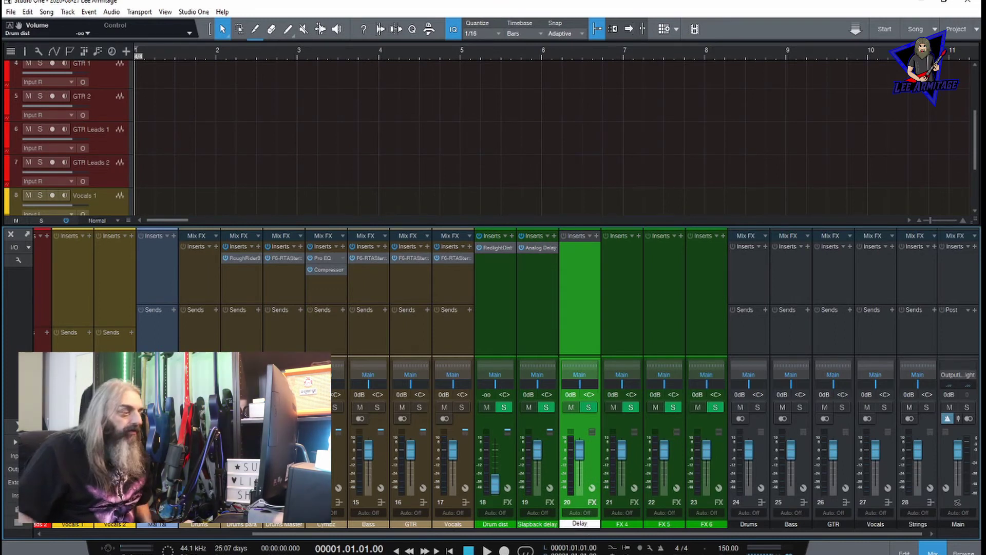
pyautogui.press('Return')
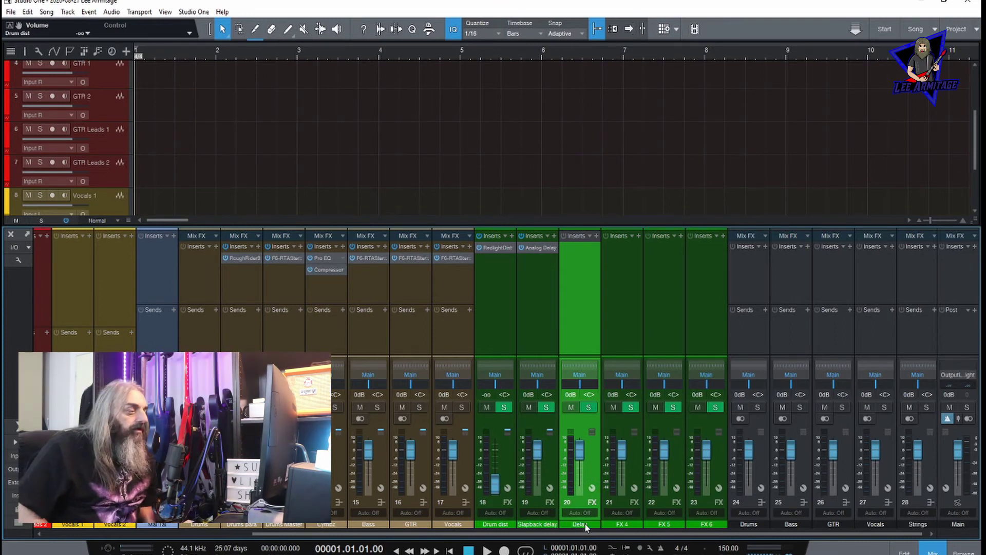
pyautogui.click(596, 237)
pyautogui.moveTo(736, 306); pyautogui.dragTo(735, 334)
pyautogui.click(611, 453)
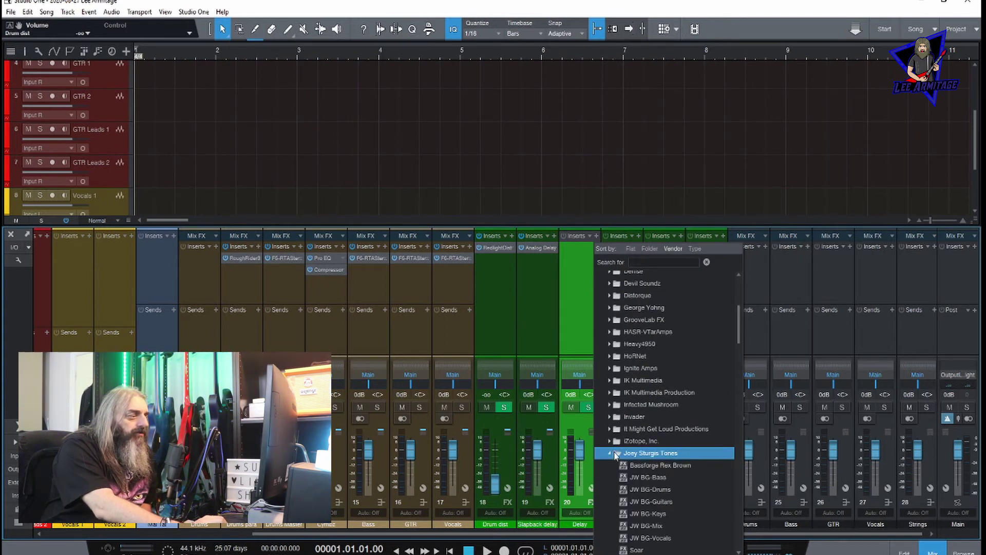
pyautogui.click(648, 528)
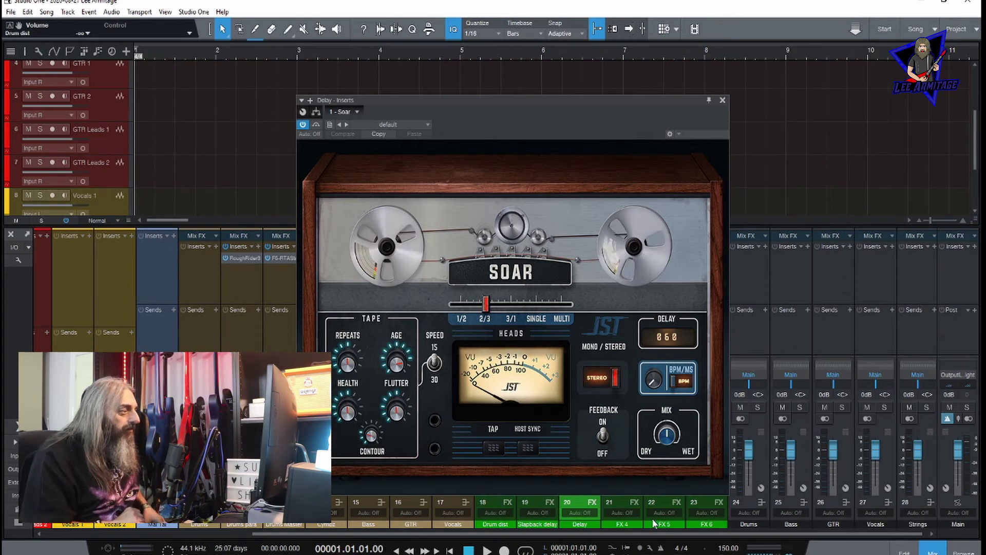
pyautogui.click(723, 100)
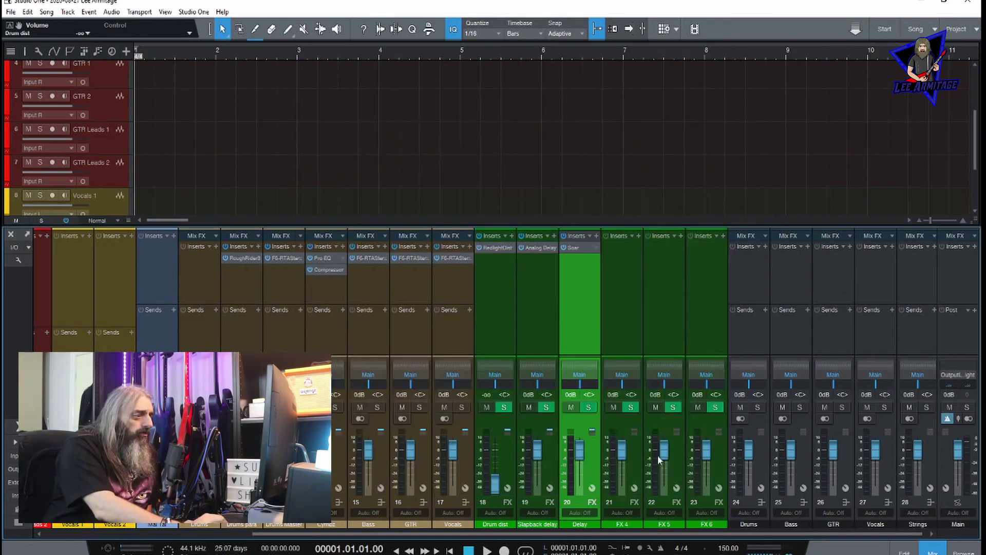
# Rename the FX 4 channel as Leads delay.
pyautogui.doubleClick(620, 523)
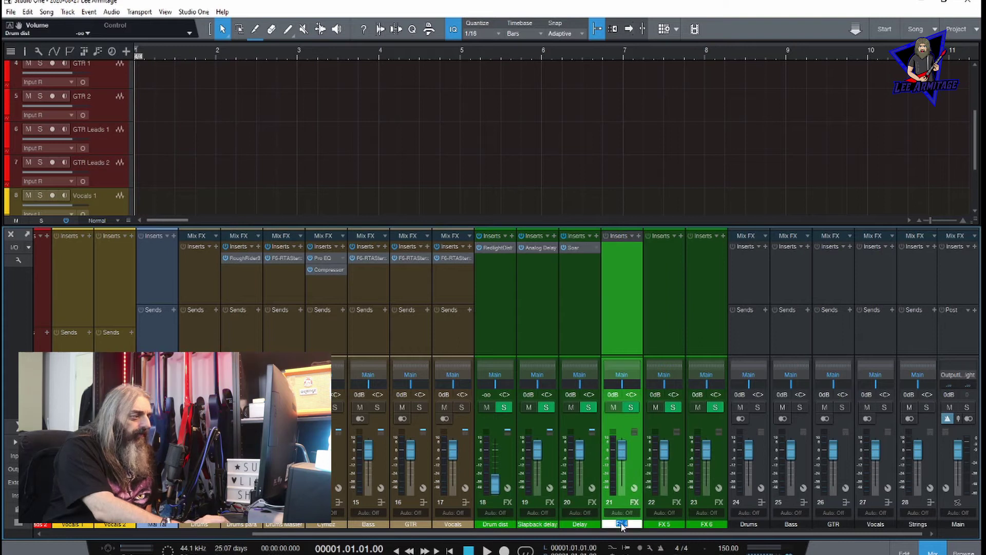
pyautogui.write('Leads delay')
pyautogui.press('Return')
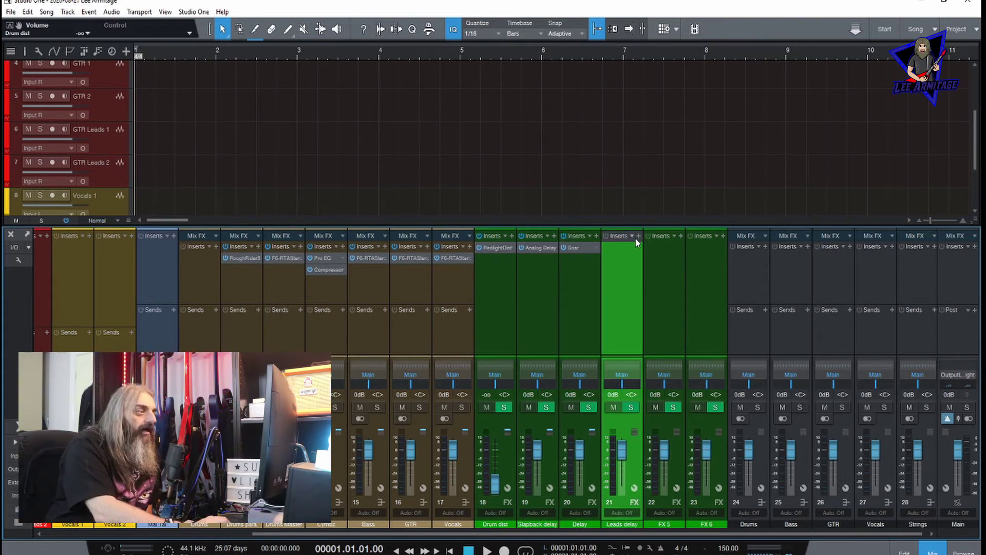
# Insert Nembrini Audio's NA Analog Rack Delay on the Leads delay channel with default settings, and close its window.
pyautogui.click(640, 234)
pyautogui.moveTo(782, 312); pyautogui.dragTo(768, 357)
pyautogui.click(780, 392)
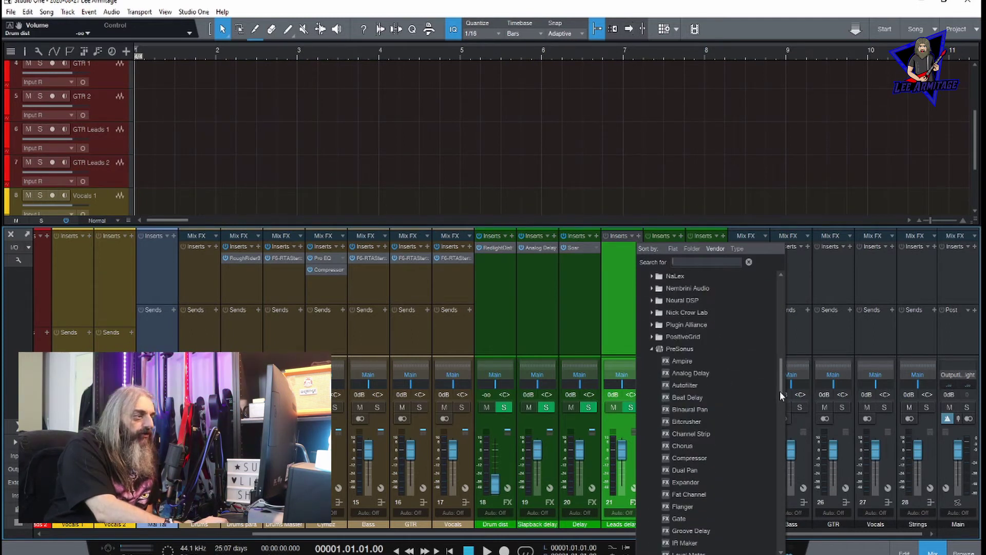
pyautogui.moveTo(780, 391); pyautogui.dragTo(779, 395)
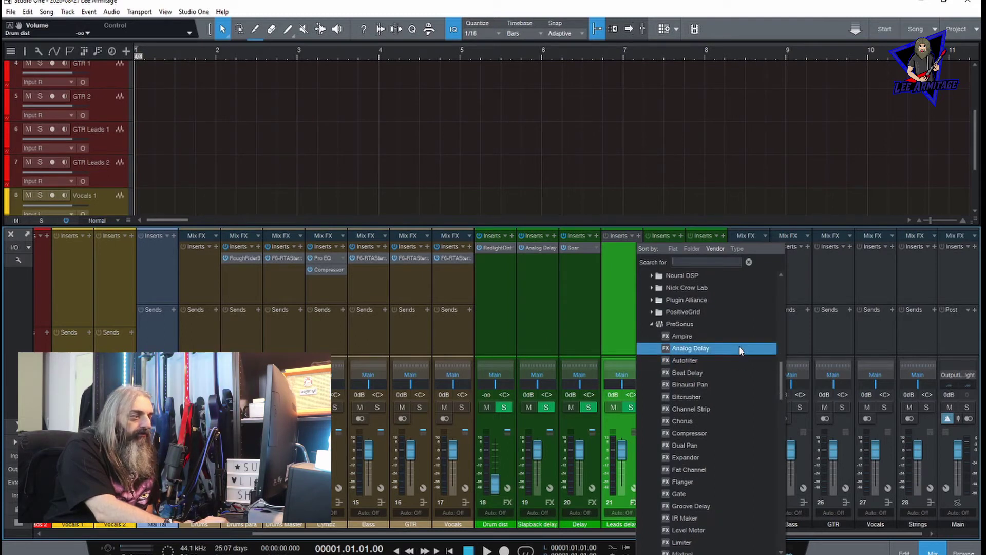
pyautogui.scroll(1, 656, 298)
pyautogui.click(652, 297)
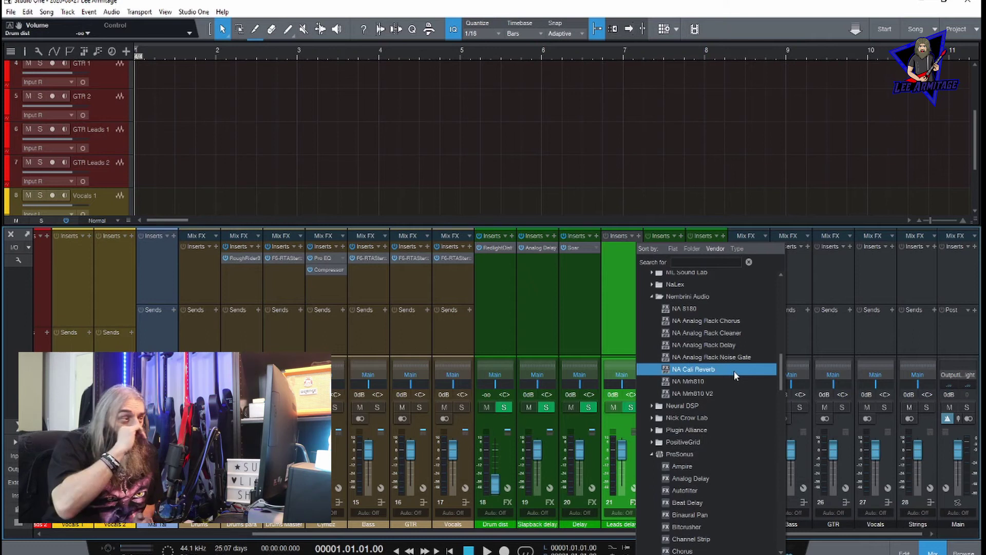
pyautogui.click(736, 335)
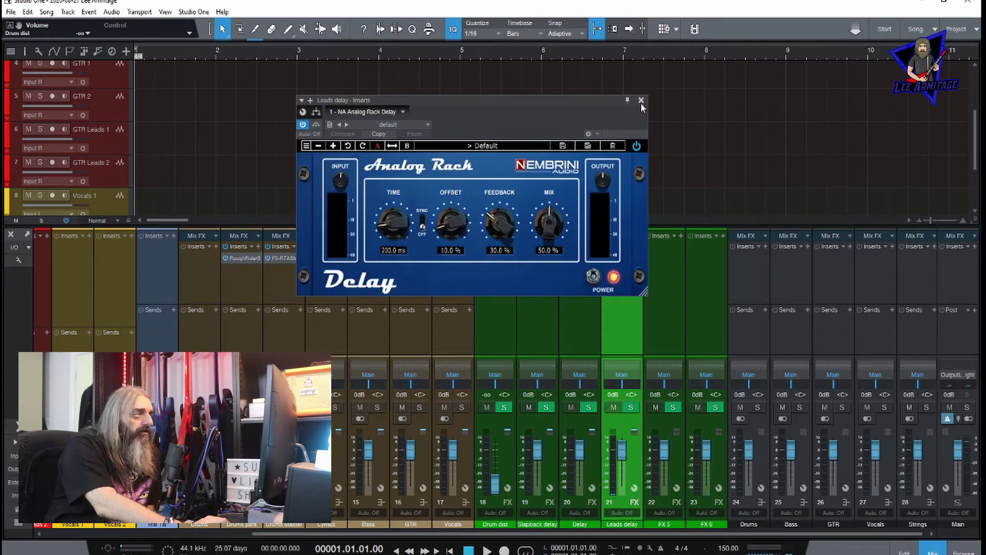
pyautogui.click(642, 100)
# Rename the FX 5 and FX 6 channels as Verb1 and Verb2.
pyautogui.doubleClick(668, 524)
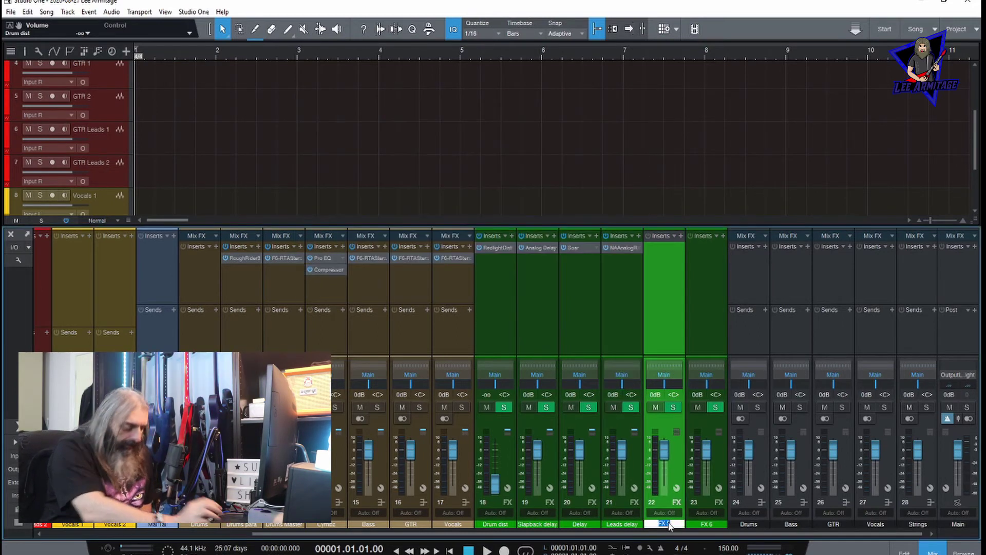
pyautogui.write('Verb')
pyautogui.press('Tab')
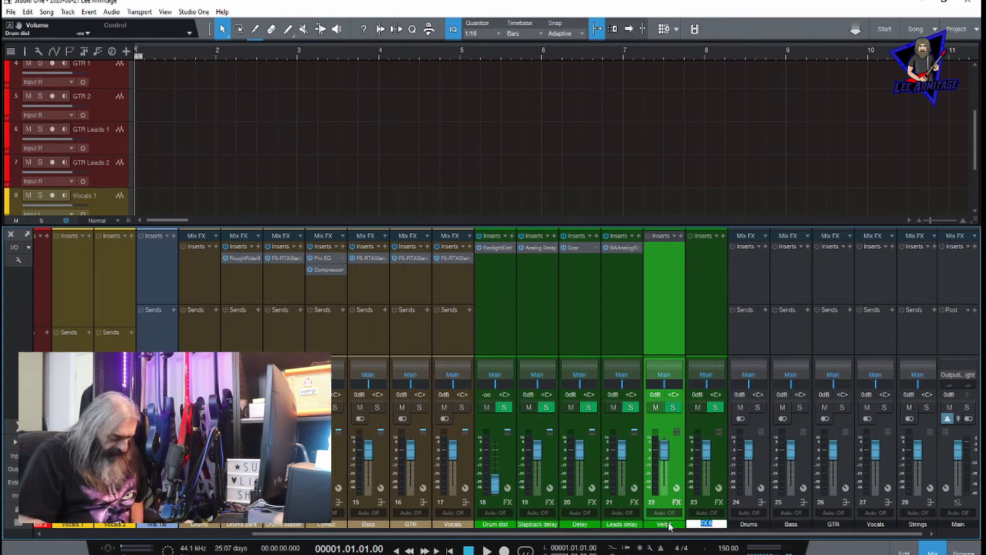
pyautogui.write('Ver')
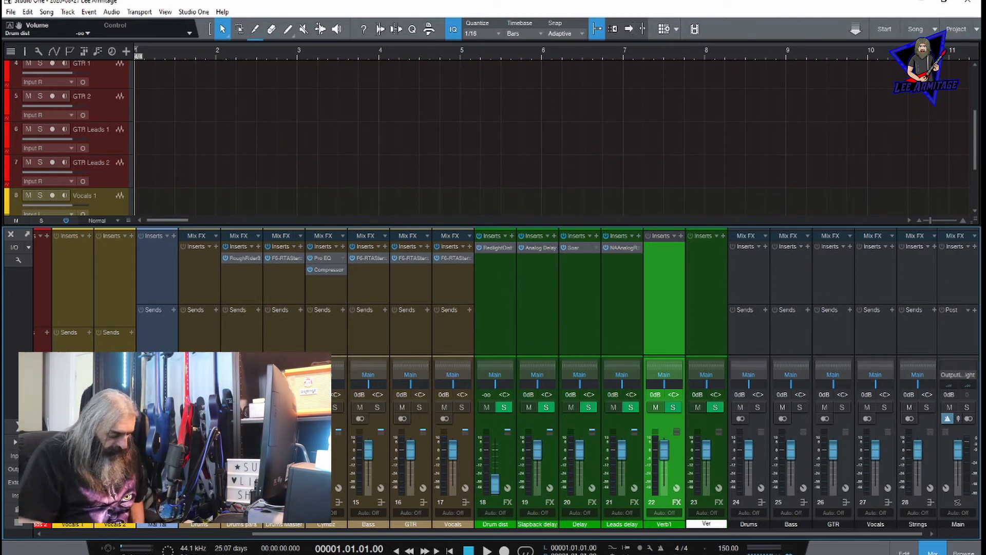
pyautogui.write('b2')
pyautogui.press('Return')
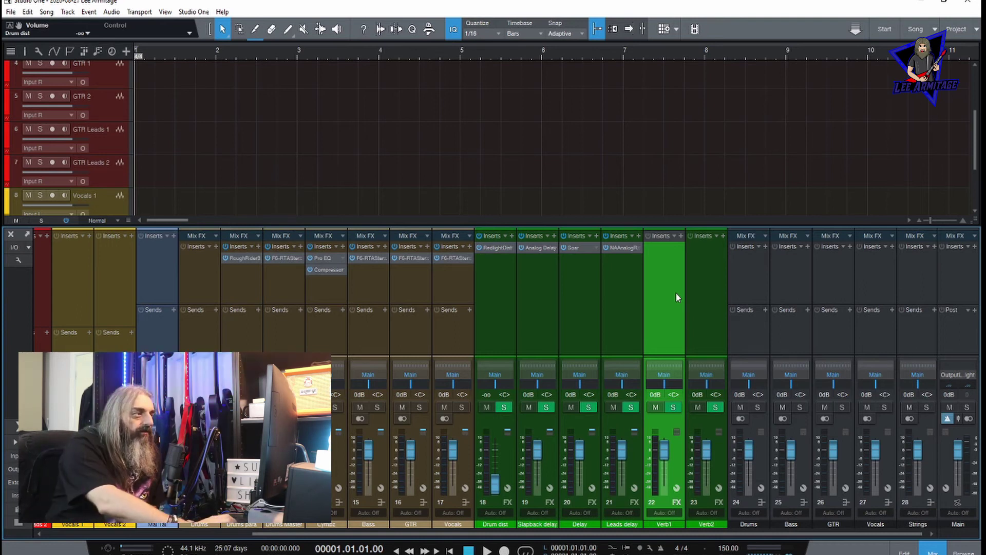
# Insert the It Might Get Loud Productions 1989Verb reverb on the Verb1 FX channel.
pyautogui.click(681, 236)
pyautogui.scroll(-5, 823, 308)
pyautogui.scroll(-4, 821, 310)
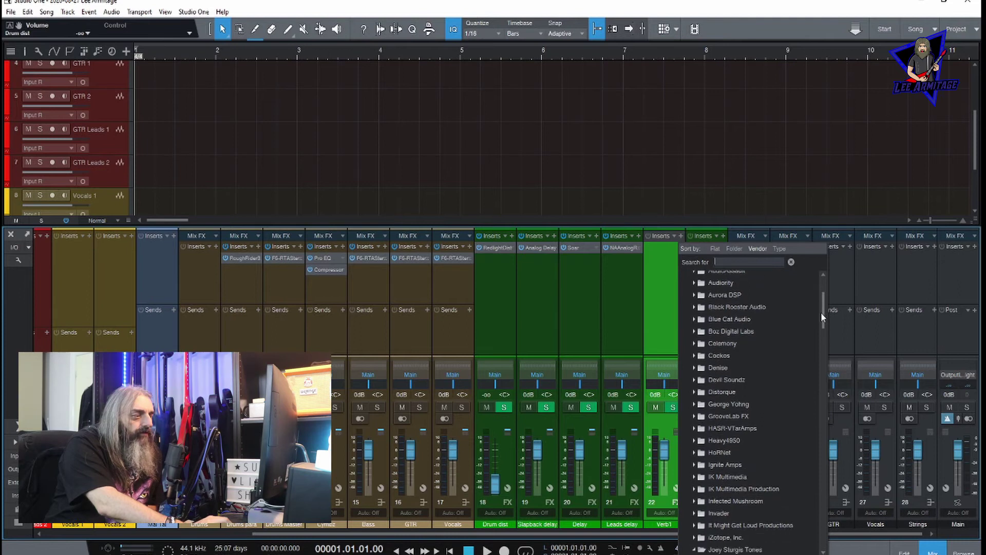
pyautogui.click(742, 411)
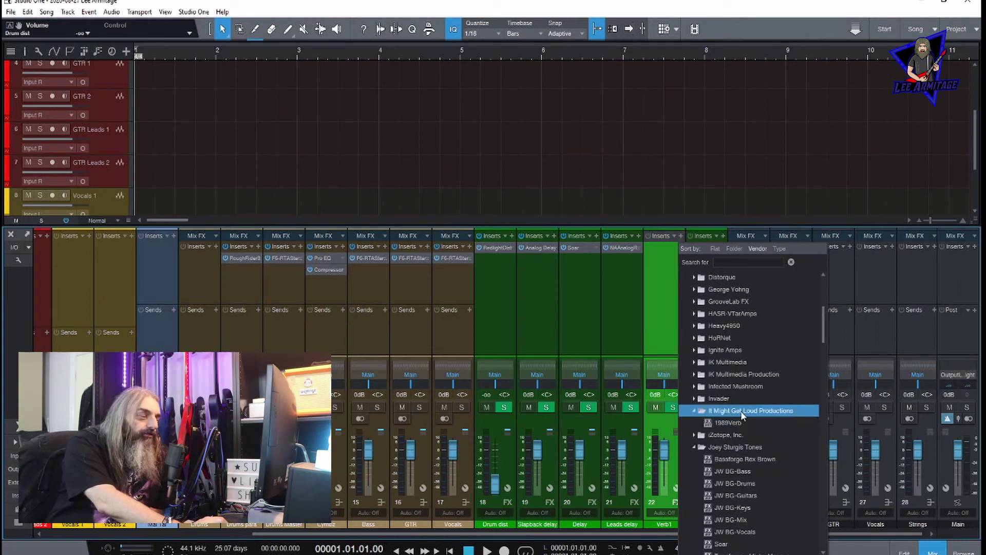
pyautogui.click(736, 423)
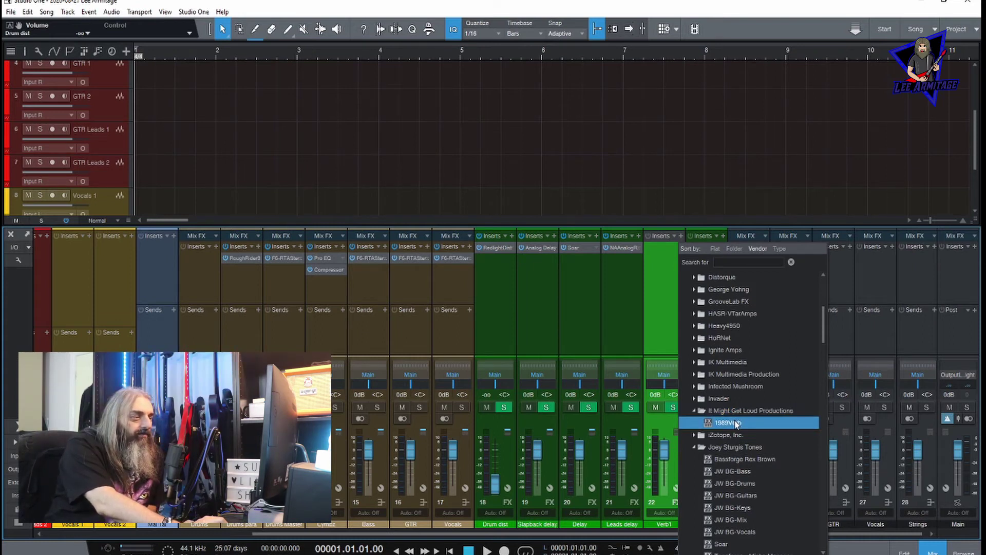
pyautogui.doubleClick(736, 422)
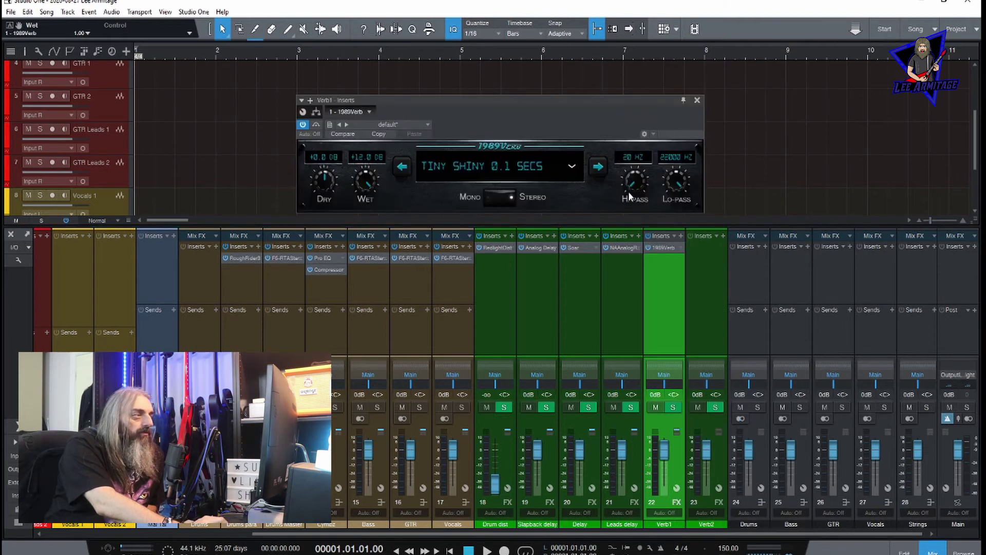
# Set the 1989Verb hi-pass to about 66 Hz and lo-pass to about 12139 Hz, choose the BIG LUSH 1.75 SECS preset, and close it.
pyautogui.moveTo(676, 181); pyautogui.dragTo(674, 199)
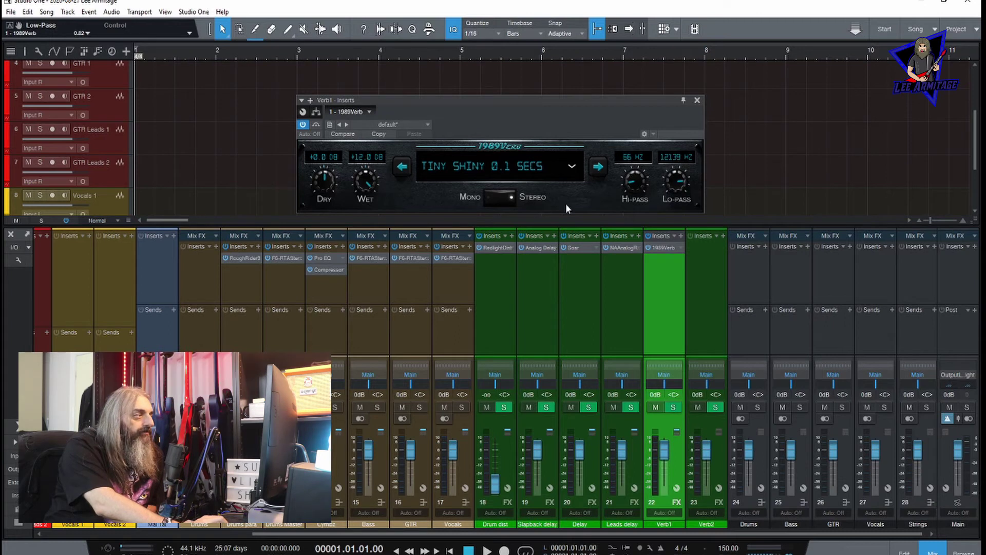
pyautogui.click(572, 168)
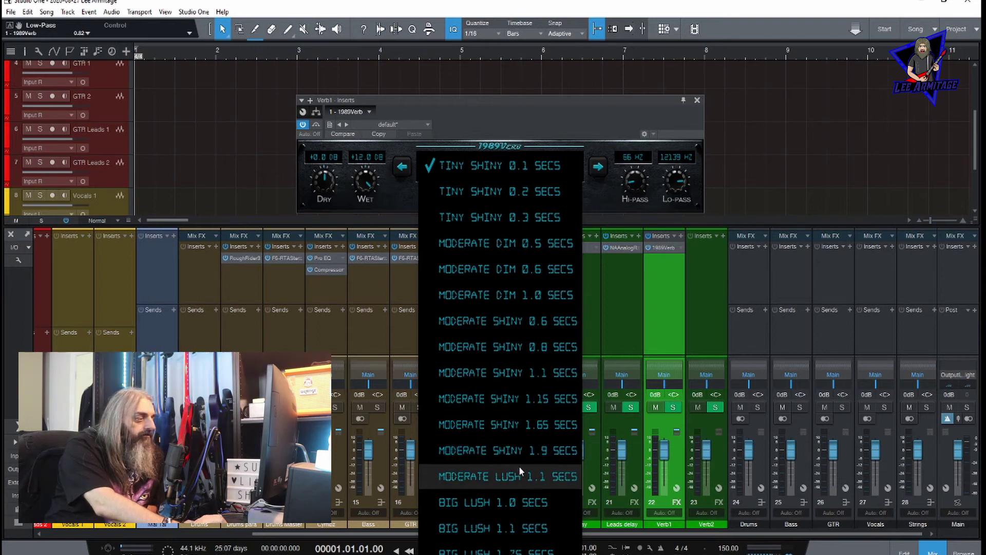
pyautogui.scroll(-2, 519, 466)
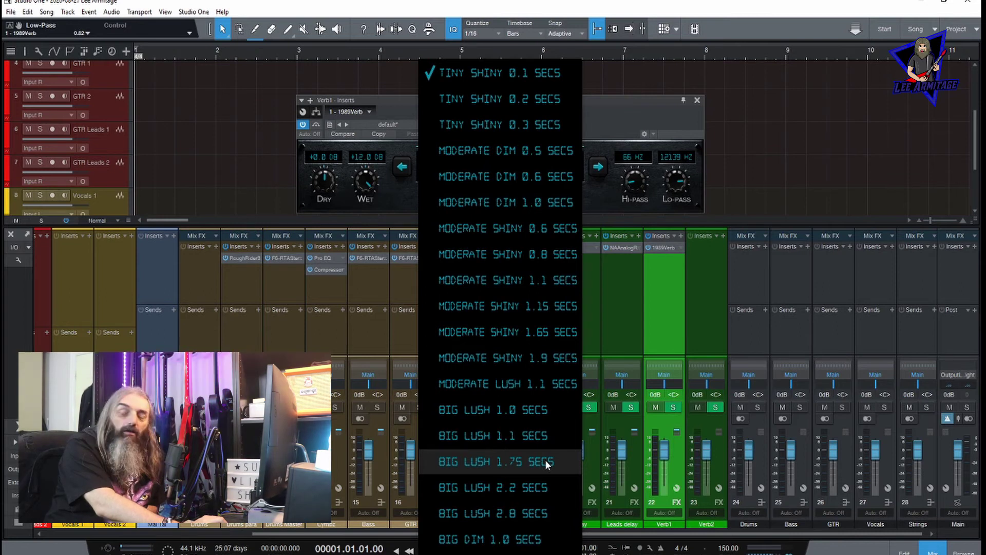
pyautogui.click(545, 460)
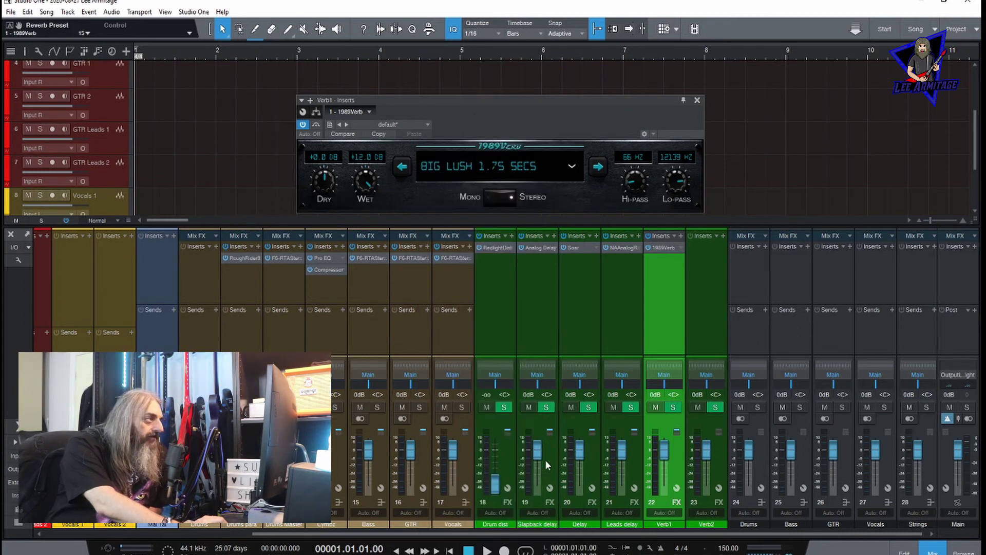
pyautogui.click(697, 100)
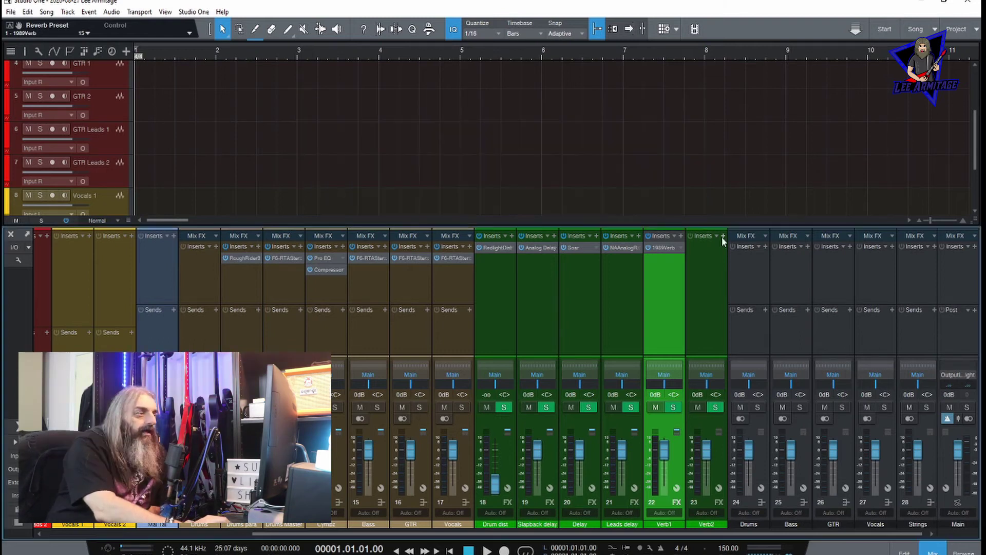
# Insert Audio Assault's Aural Verb on Verb2 with the Drum Plate type, predelay at 27 ms and mix at 100%, and close its window.
pyautogui.click(723, 236)
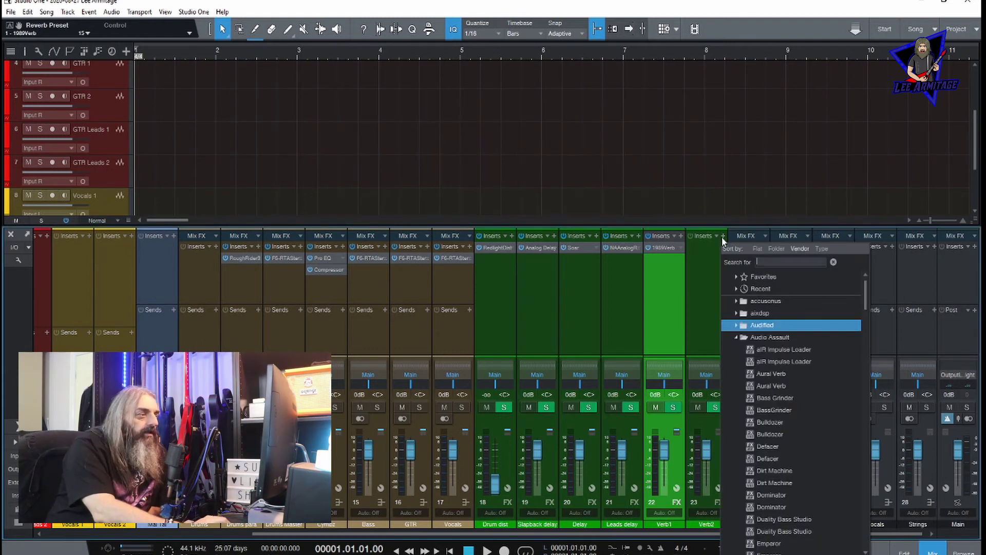
pyautogui.click(755, 384)
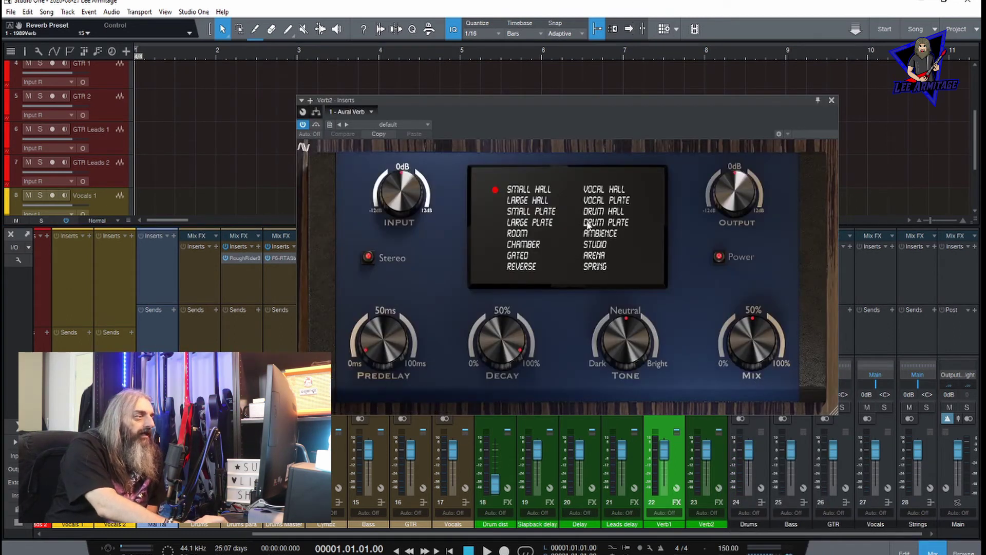
pyautogui.moveTo(381, 335); pyautogui.dragTo(380, 315)
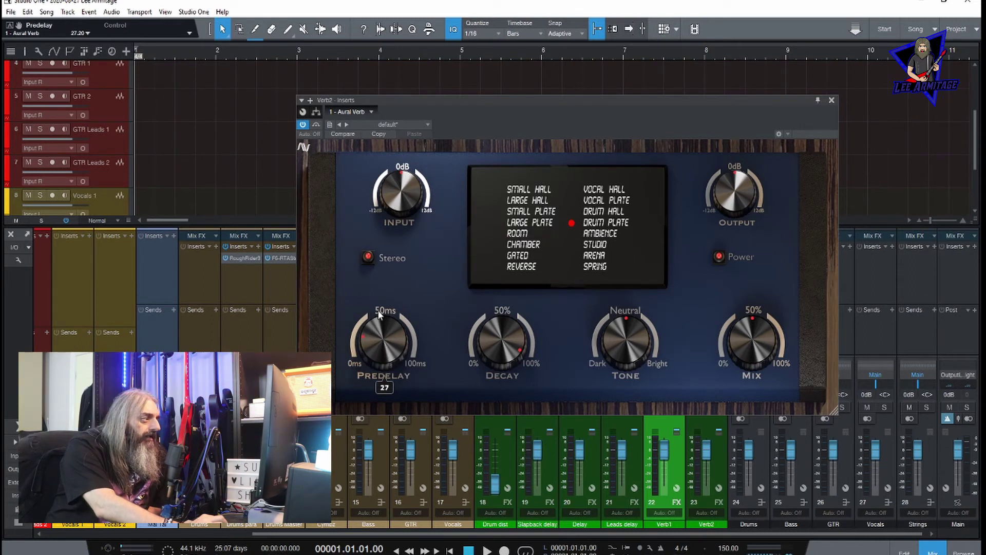
pyautogui.moveTo(738, 347); pyautogui.dragTo(727, 226)
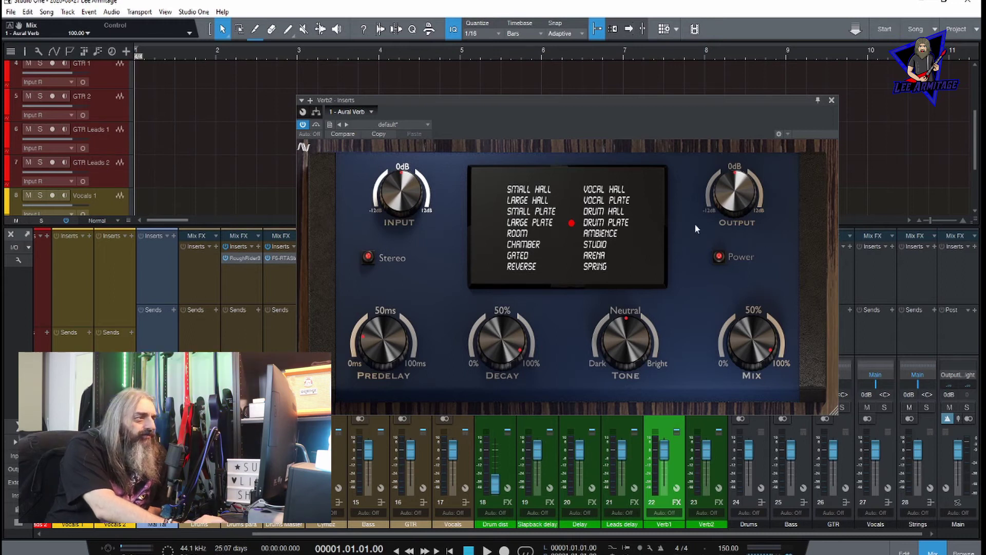
pyautogui.click(831, 101)
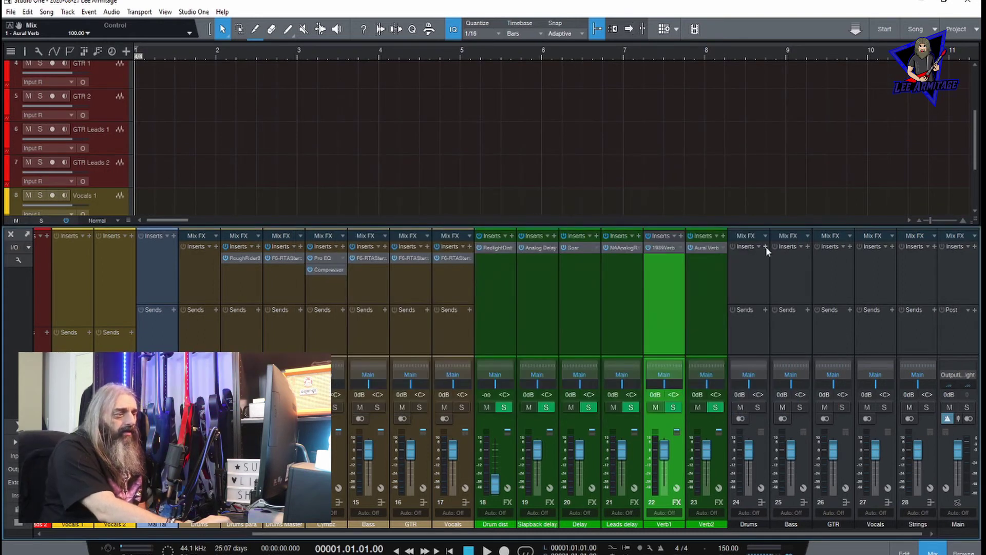
# Insert the F6-RTA Stereo equalizer on the Drums stem bus, channel 24.
pyautogui.moveTo(734, 535); pyautogui.dragTo(772, 531)
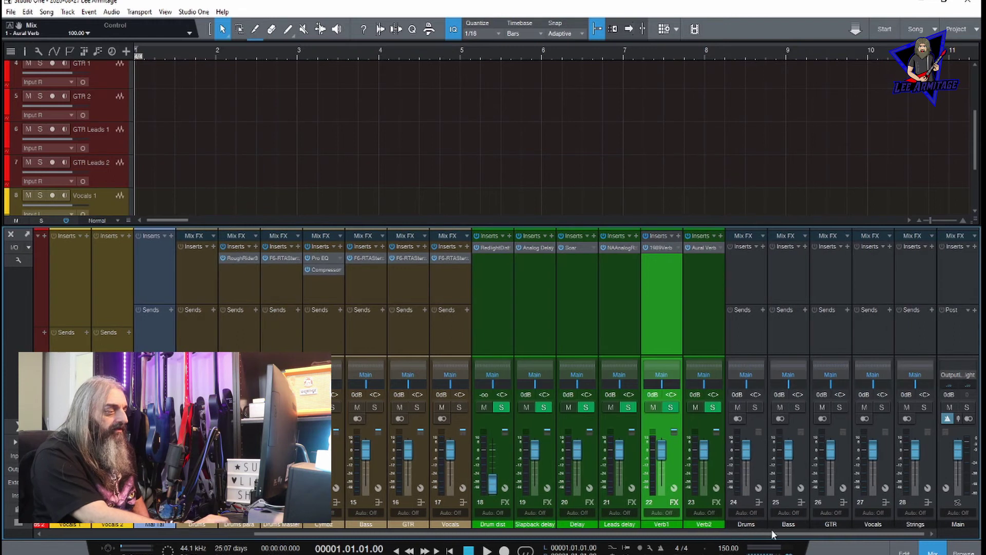
pyautogui.click(762, 247)
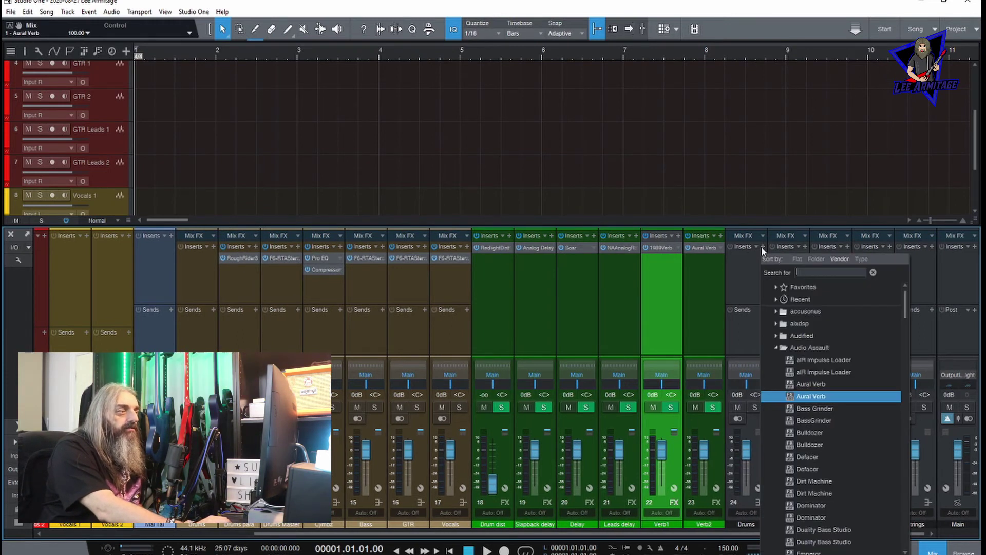
pyautogui.click(777, 348)
pyautogui.moveTo(906, 318); pyautogui.dragTo(907, 507)
pyautogui.click(852, 441)
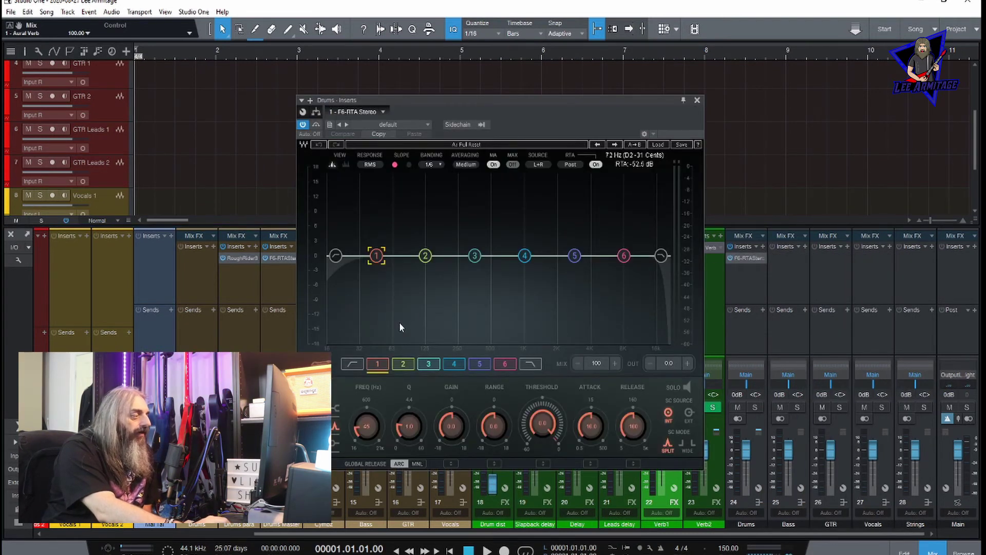
# Make band 1 of the Drums stem equalizer a low shelf with -1.5 dB gain at about 149 Hz.
pyautogui.click(335, 442)
pyautogui.moveTo(451, 426); pyautogui.dragTo(452, 432)
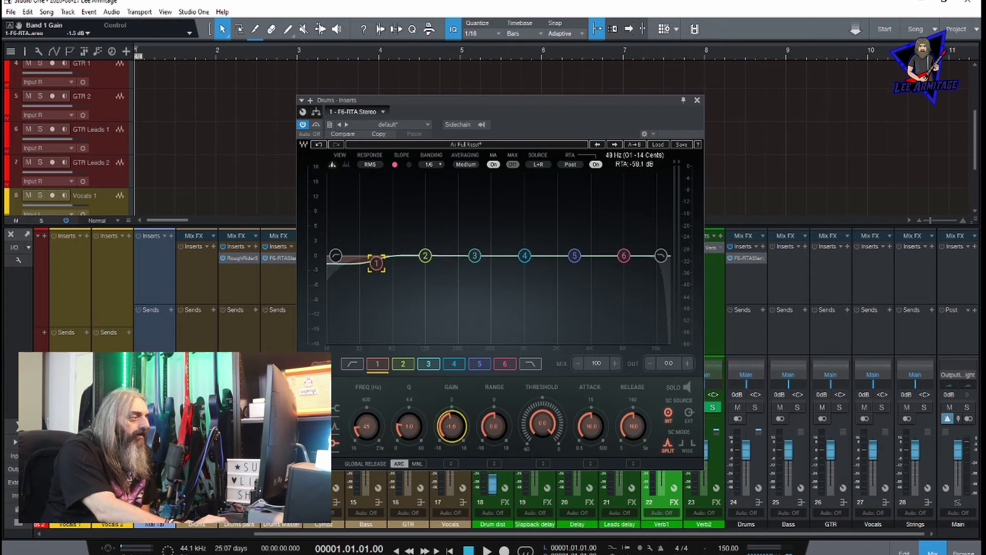
pyautogui.moveTo(367, 426); pyautogui.dragTo(367, 411)
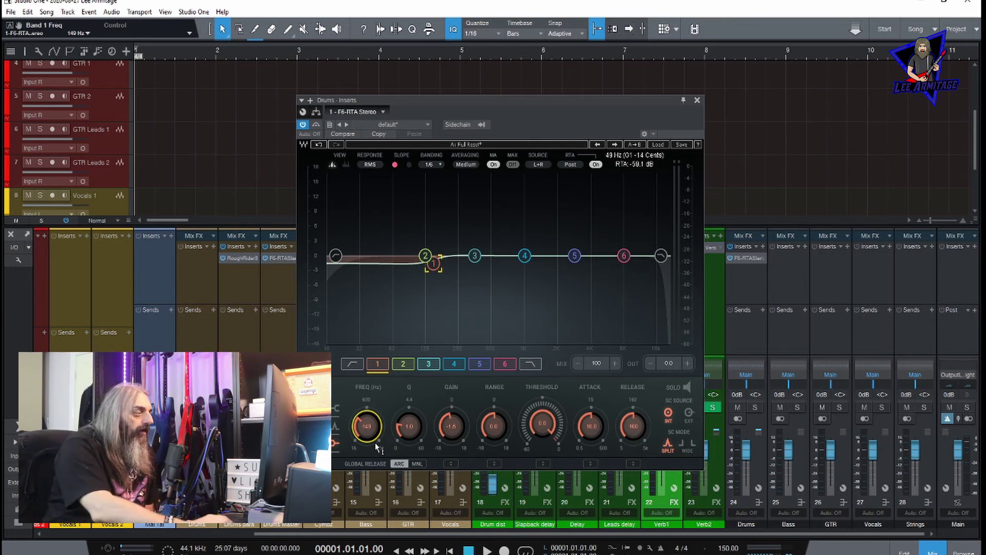
# Insert F6-RTA Stereo with default settings on the Bass, GTR, Vocals and Strings stem buses, closing the plug-in windows.
pyautogui.moveTo(749, 259); pyautogui.dragTo(793, 266)
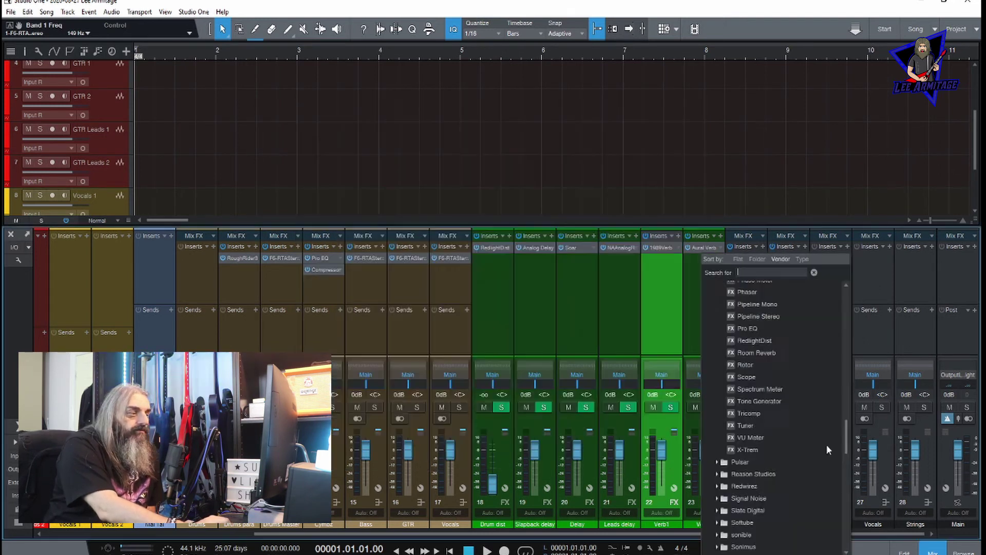
pyautogui.scroll(-9, 829, 449)
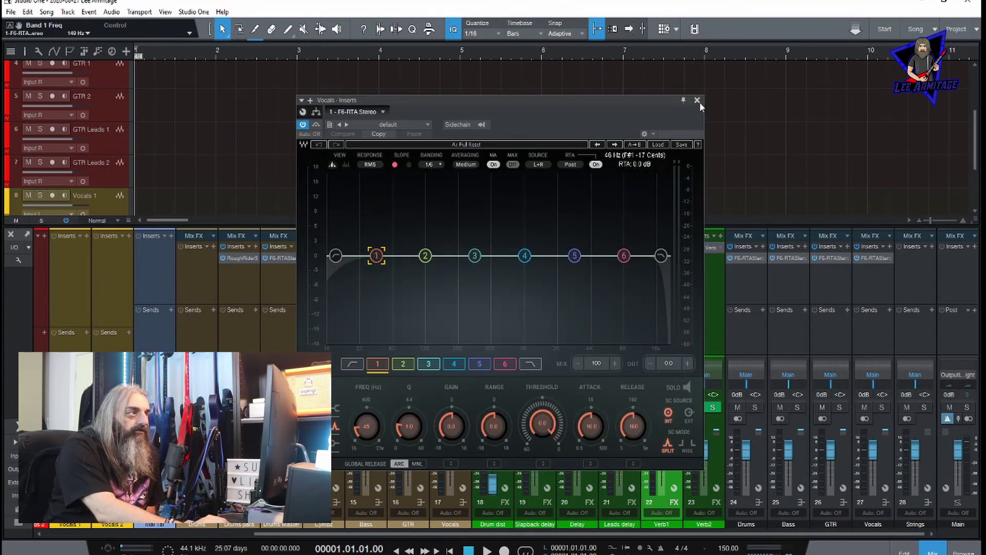
pyautogui.click(698, 102)
pyautogui.click(933, 247)
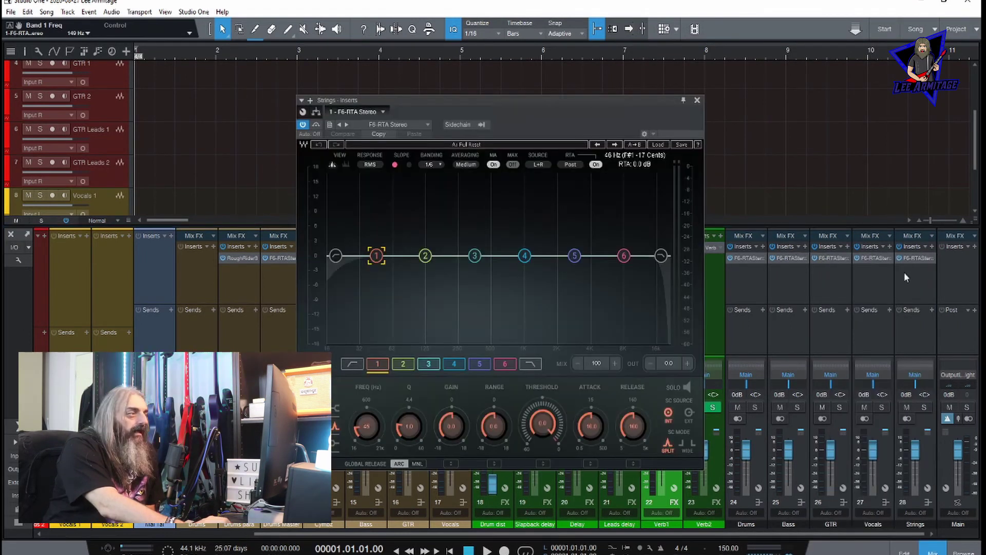
pyautogui.click(697, 101)
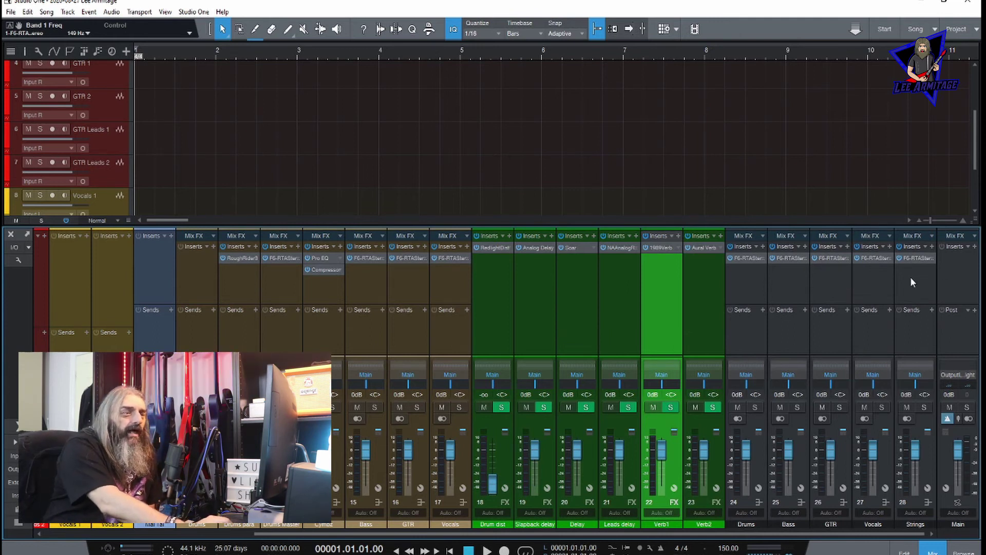
# Insert the SSLComp Stereo bus compressor on the Main output.
pyautogui.click(975, 246)
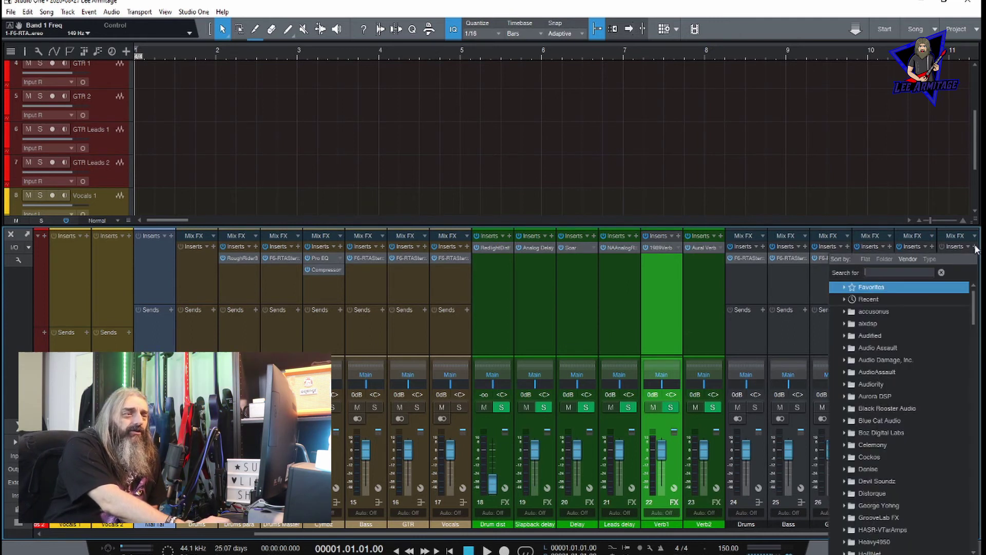
pyautogui.moveTo(974, 313); pyautogui.dragTo(974, 507)
pyautogui.scroll(-3, 894, 498)
pyautogui.doubleClick(893, 498)
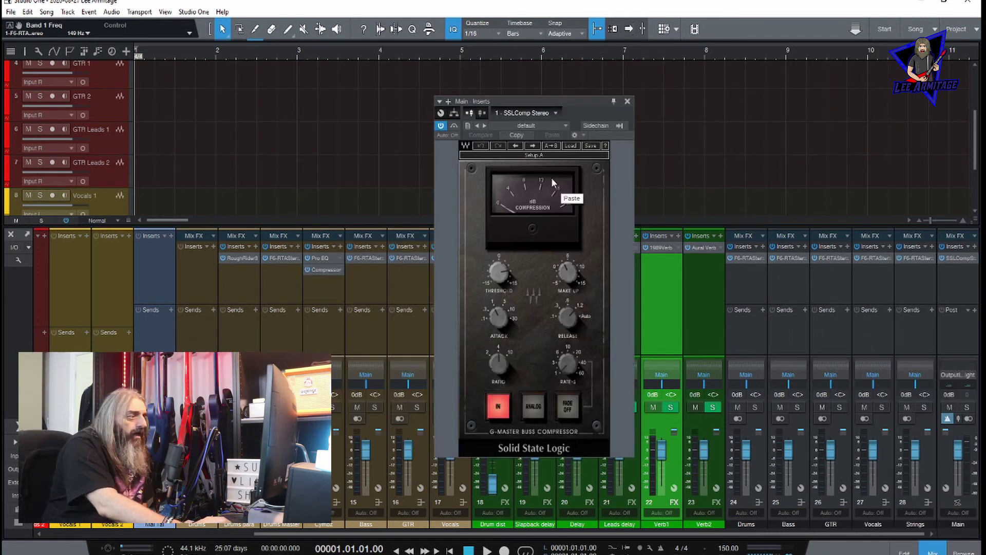
# Set the Main bus compressor's ratio to 2:1 and attack to 10 ms, adjust its release and makeup, and close its window.
pyautogui.moveTo(497, 359); pyautogui.dragTo(497, 357)
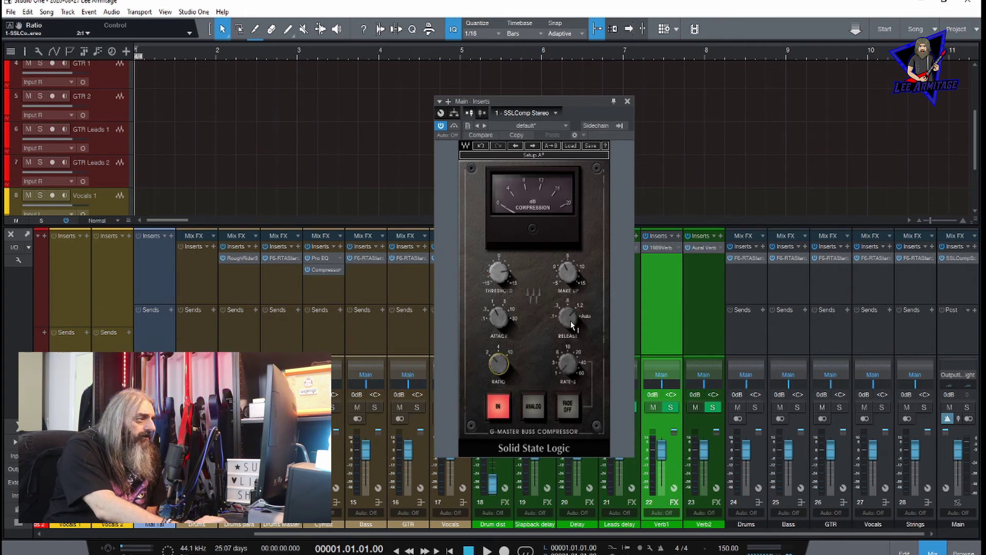
pyautogui.moveTo(571, 320); pyautogui.dragTo(571, 303)
pyautogui.click(500, 317)
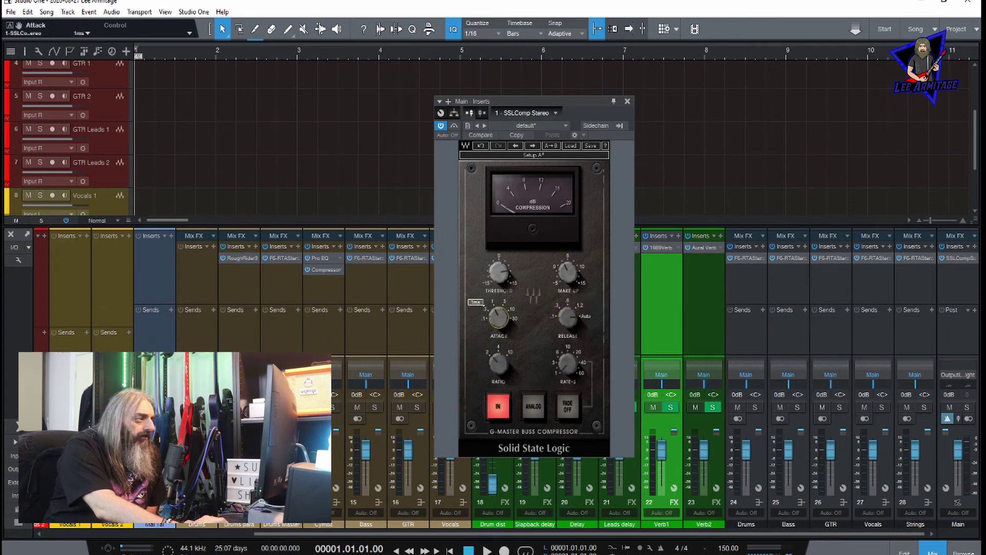
pyautogui.moveTo(499, 318); pyautogui.dragTo(510, 311)
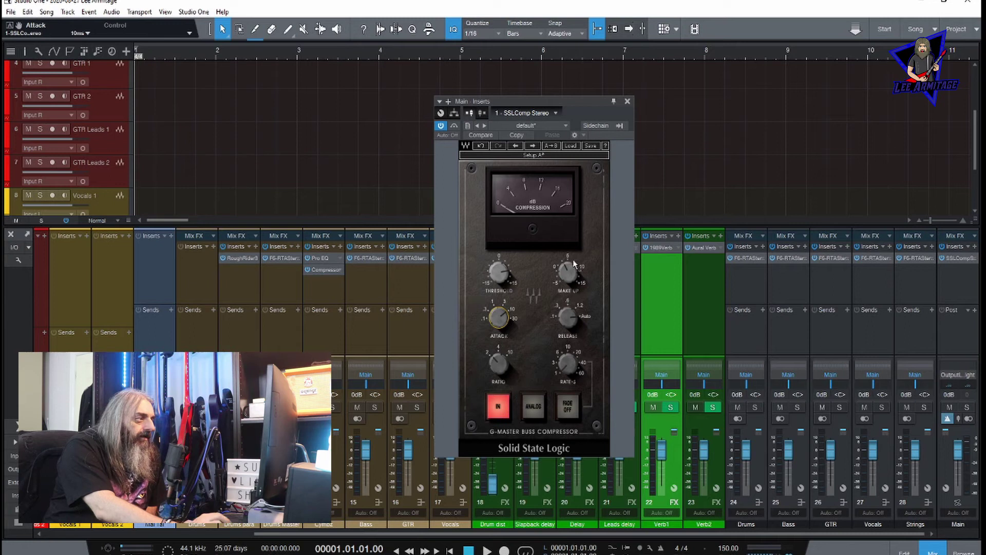
pyautogui.click(565, 275)
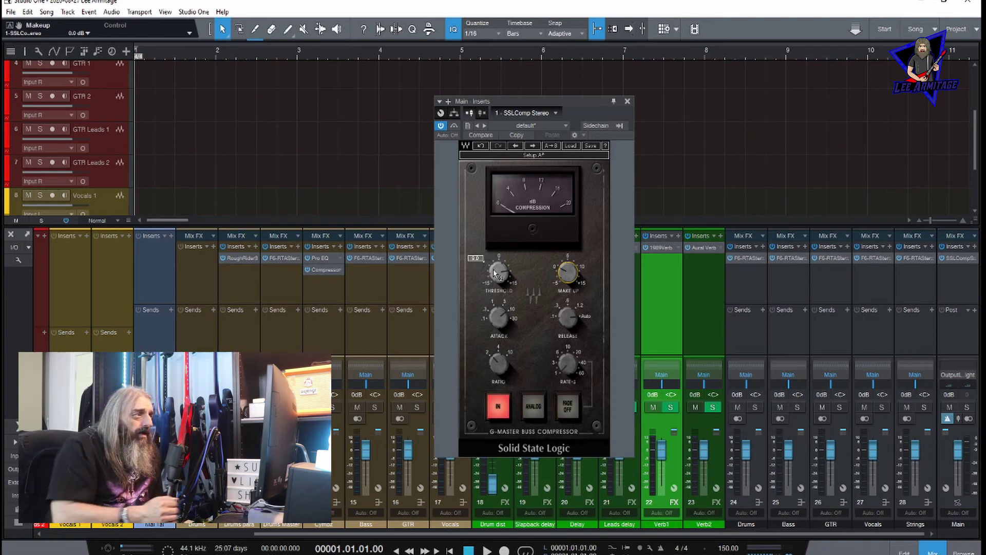
pyautogui.click(628, 102)
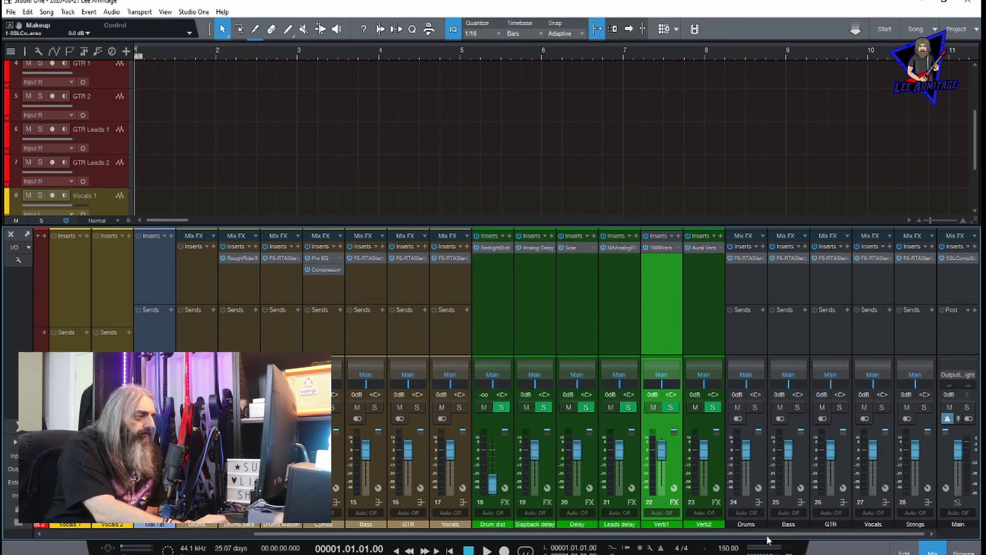
# Add sends from the Drums submix bus to Drums para and to Drums Master at 0 dB, and from Drums para to Drums Master.
pyautogui.hscroll(-2, 750, 529)
pyautogui.moveTo(727, 546); pyautogui.dragTo(4, 265)
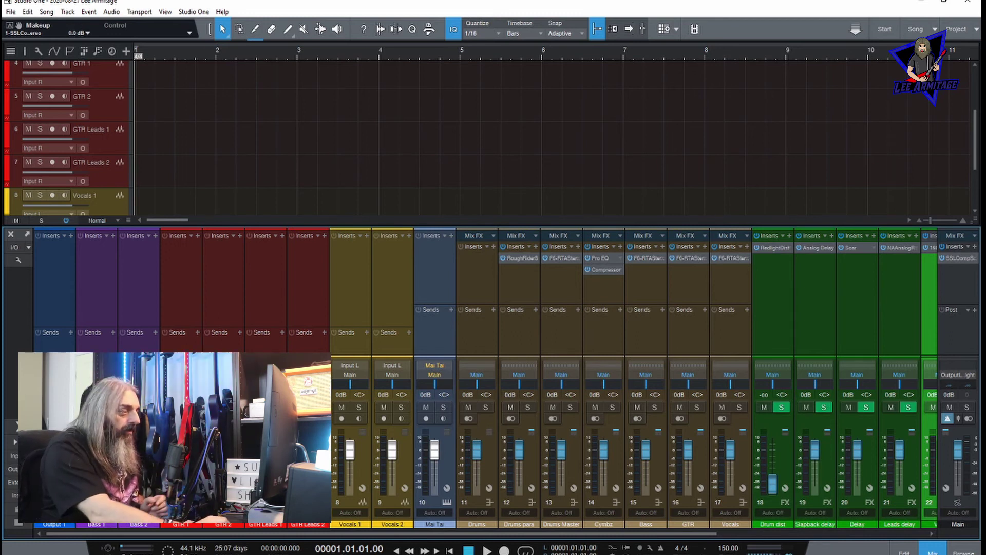
pyautogui.moveTo(490, 535); pyautogui.dragTo(708, 548)
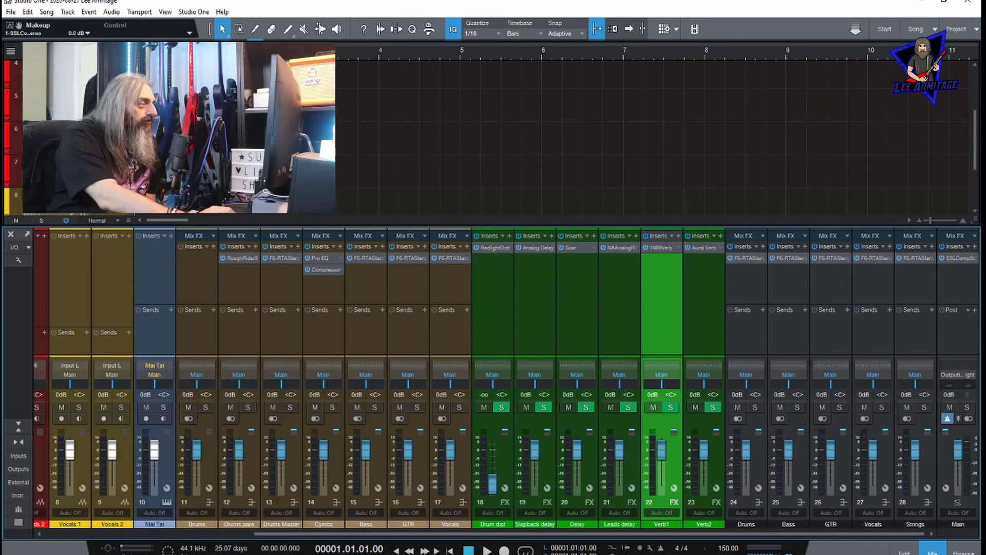
pyautogui.click(213, 310)
pyautogui.click(224, 334)
pyautogui.click(213, 310)
pyautogui.click(230, 349)
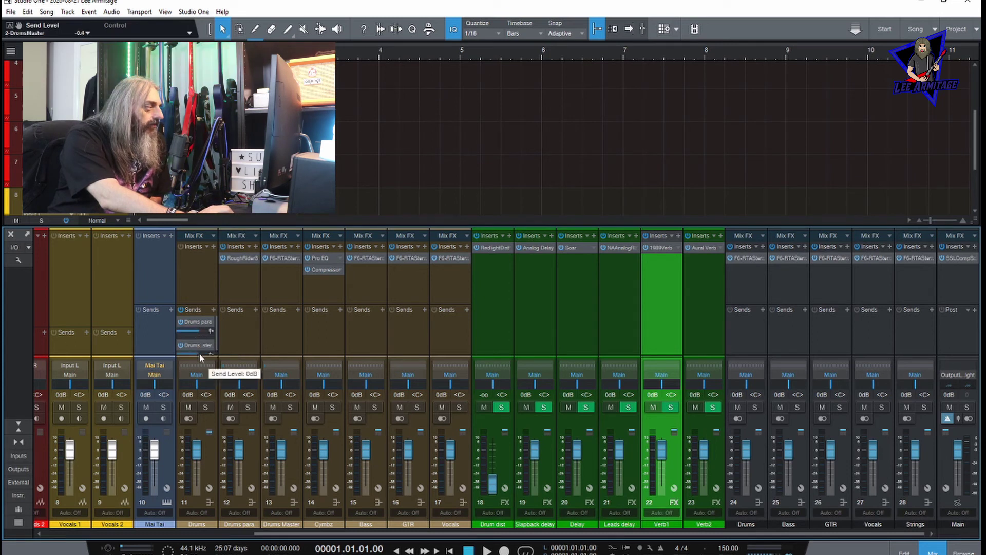
pyautogui.click(256, 310)
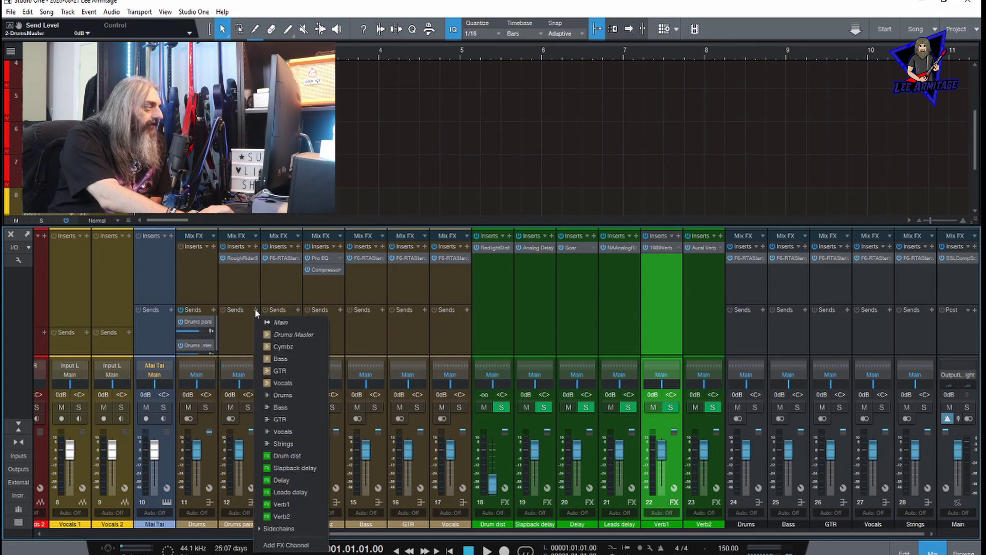
pyautogui.click(283, 334)
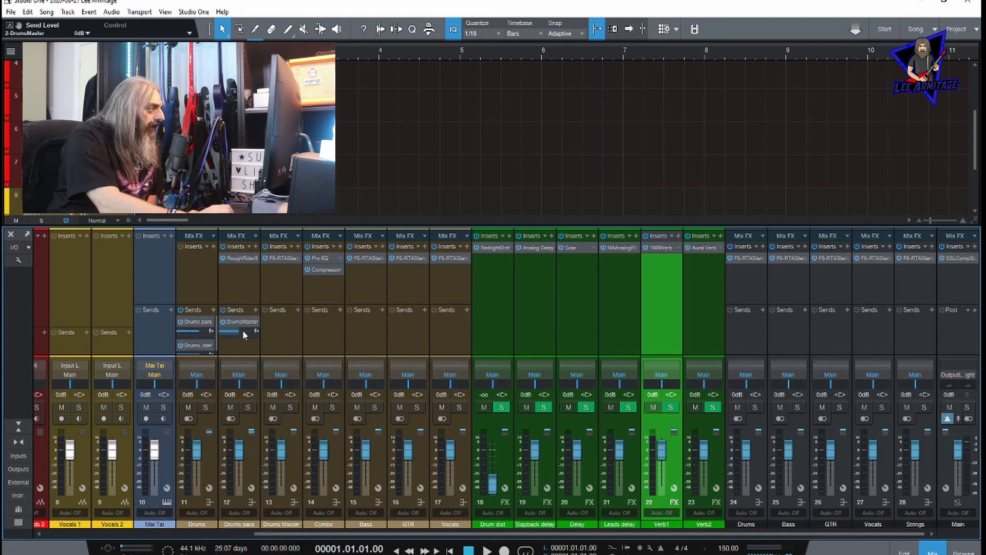
# Adjust the Drums para send to Drums Master, and add Drums Master sends to the Drum dist effect and the Drums stem bus.
pyautogui.click(242, 330)
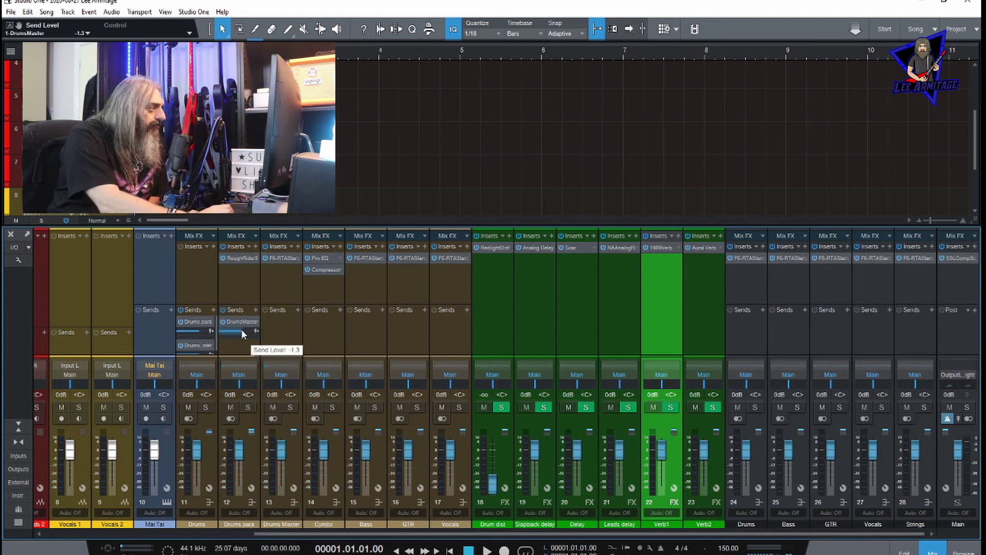
pyautogui.keyDown('alt'); pyautogui.click(242, 331); pyautogui.keyUp('alt')
pyautogui.click(298, 310)
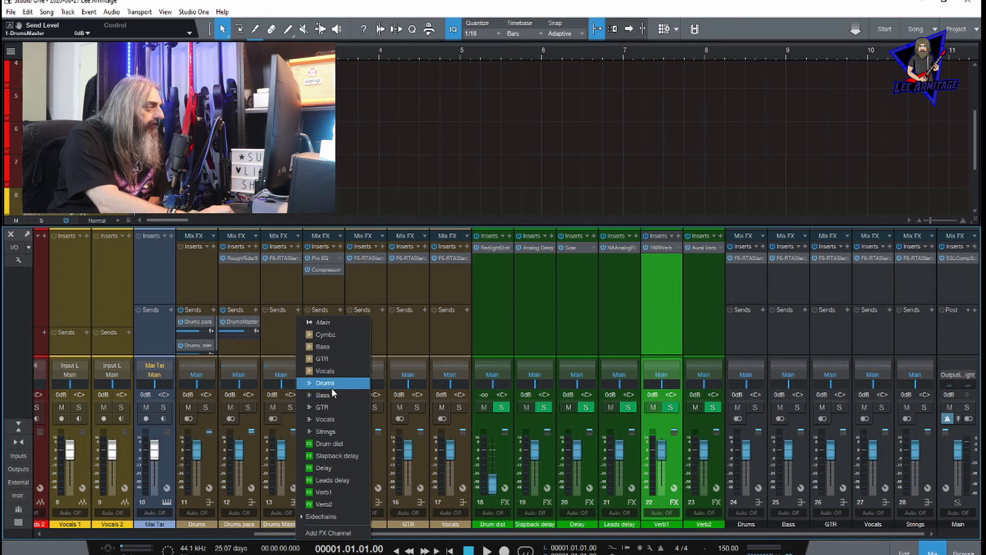
pyautogui.click(326, 443)
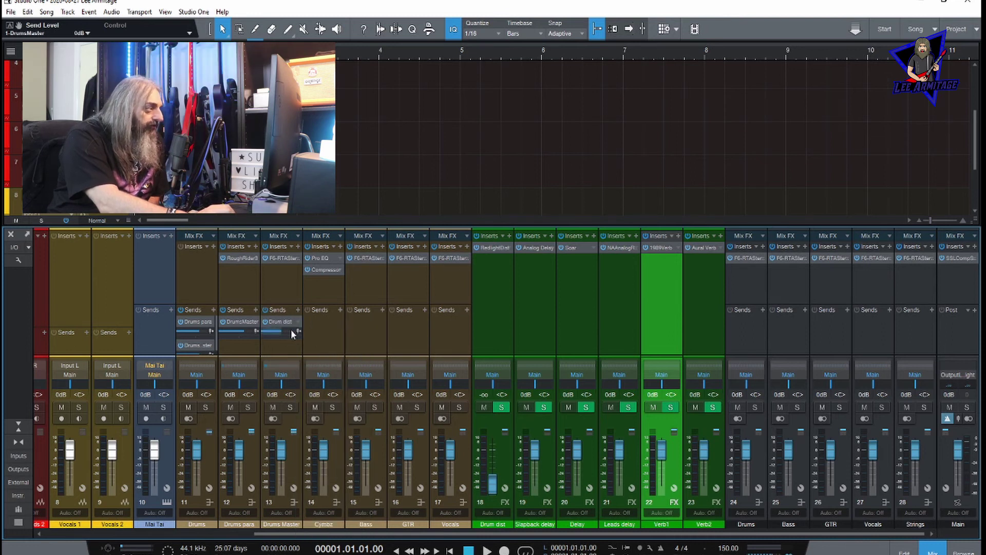
pyautogui.click(297, 310)
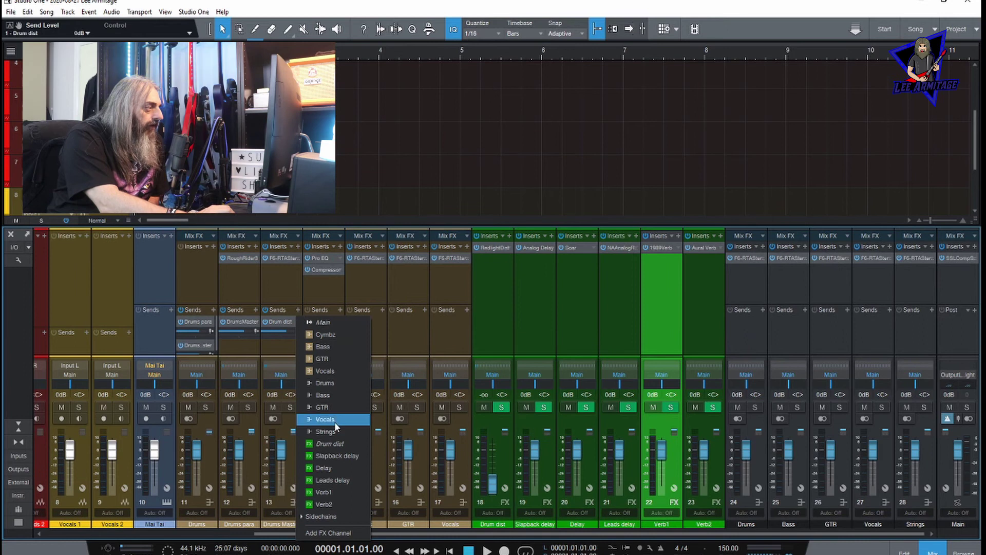
pyautogui.click(319, 383)
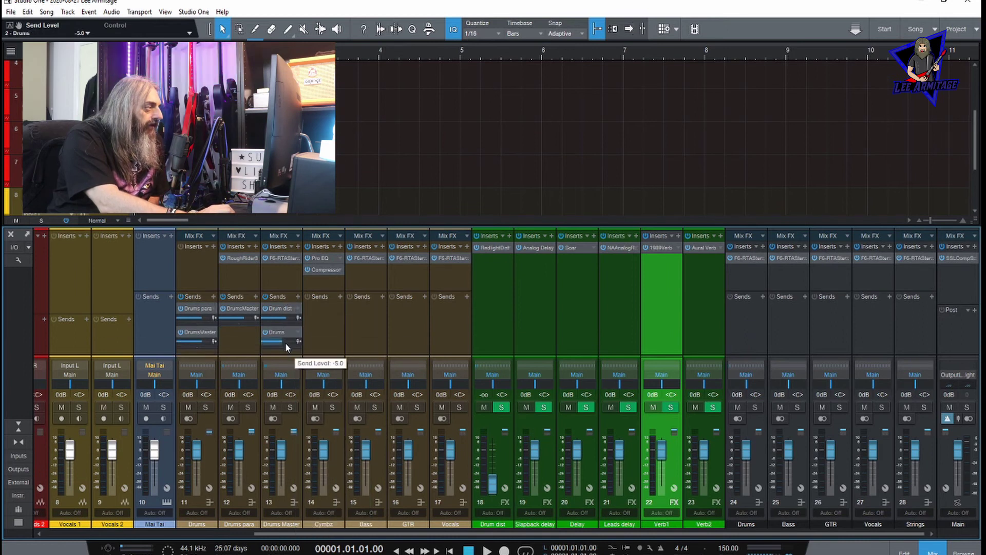
# Add sends from the Cymbz submix bus to the Drum dist effect and to the Drums stem bus.
pyautogui.click(338, 297)
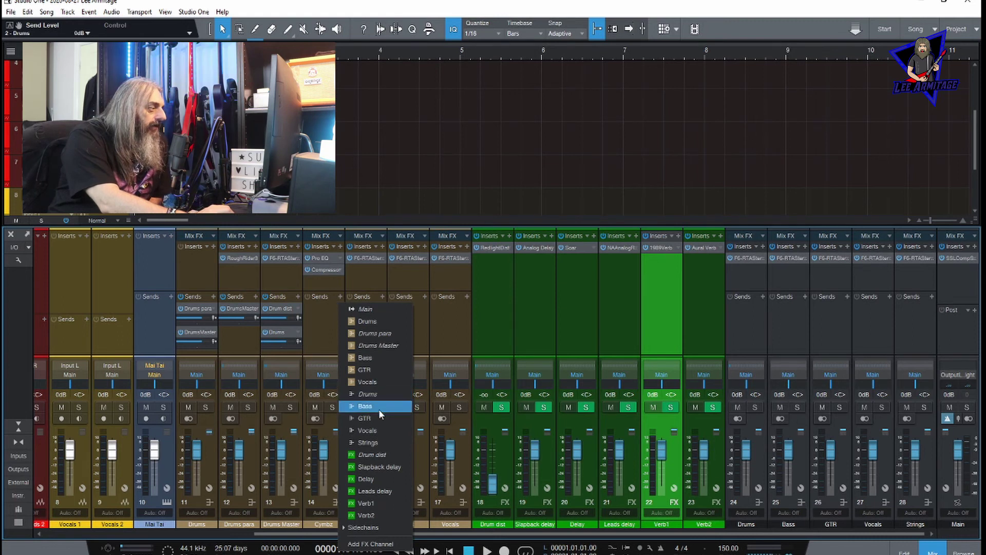
pyautogui.click(366, 455)
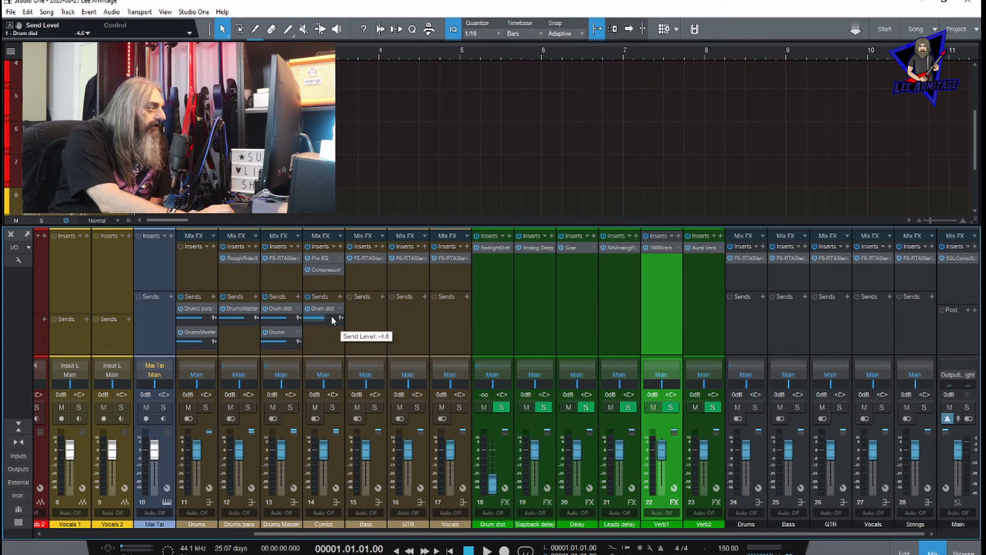
pyautogui.click(382, 297)
pyautogui.click(370, 394)
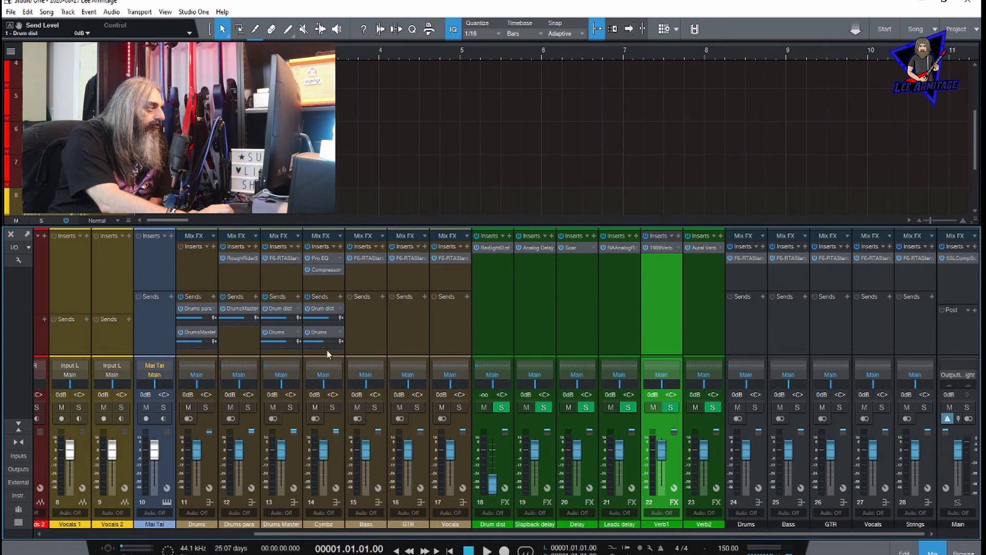
# Add sends from the Bass, GTR and Vocals submix buses to their matching stem buses, setting the GTR send to 0 dB.
pyautogui.click(382, 297)
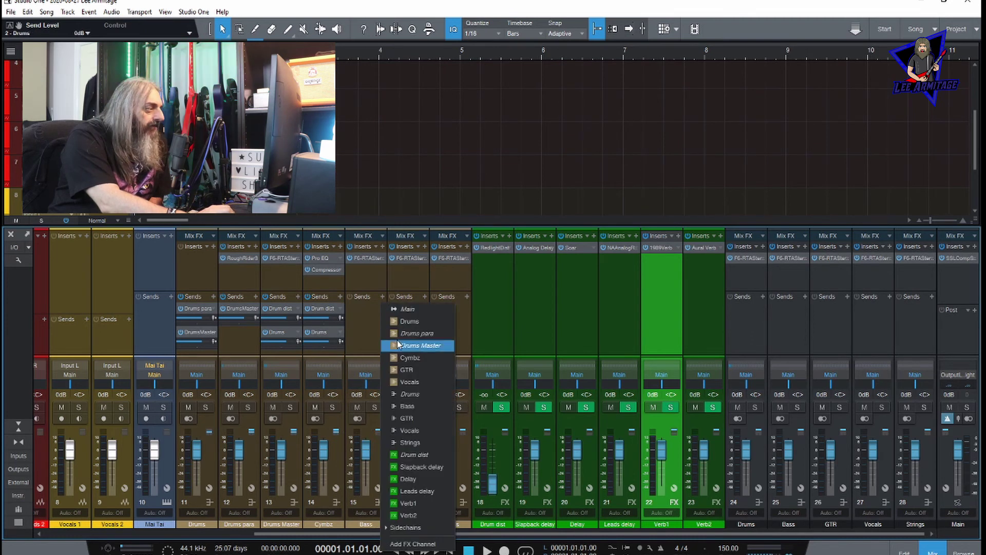
pyautogui.click(414, 406)
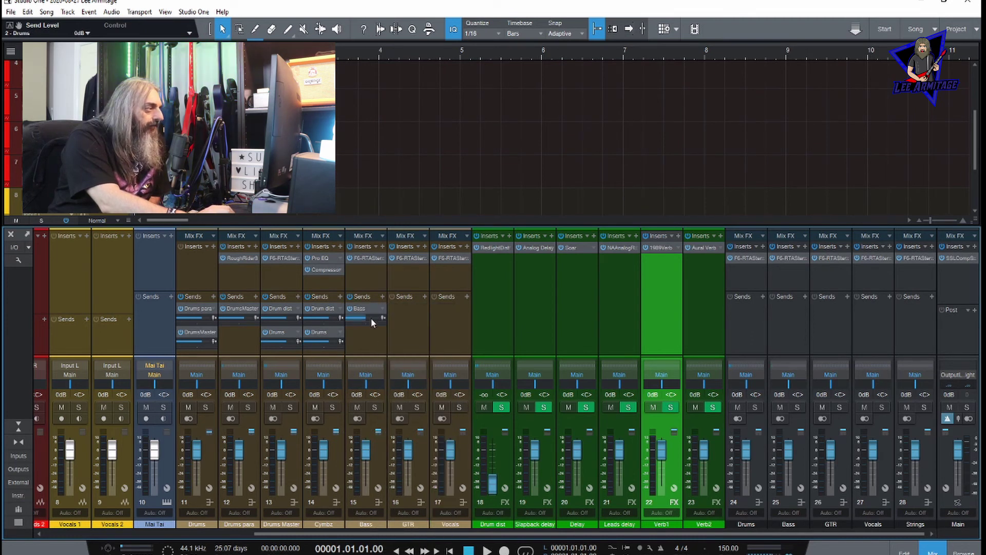
pyautogui.click(425, 297)
pyautogui.click(463, 420)
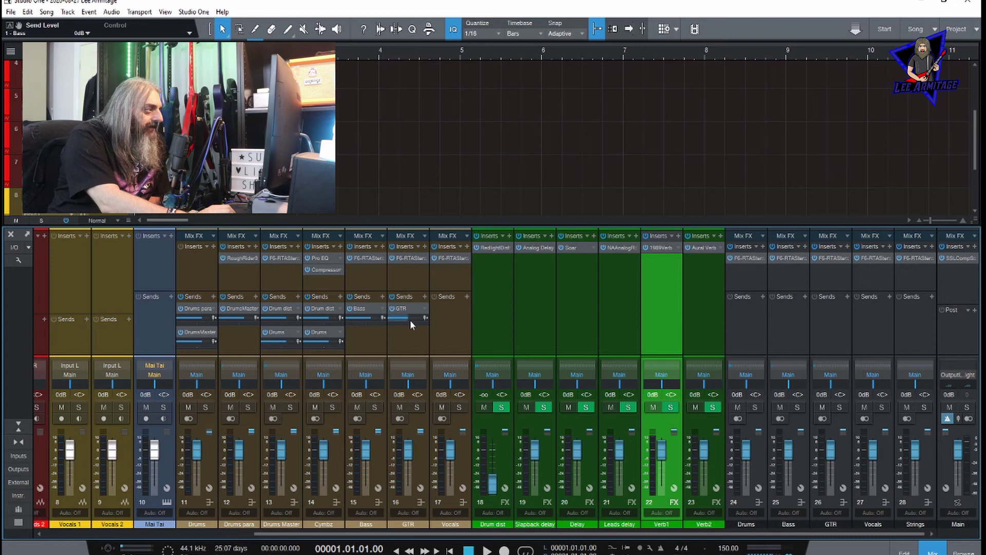
pyautogui.moveTo(411, 318)
pyautogui.scroll(1, 412, 319)
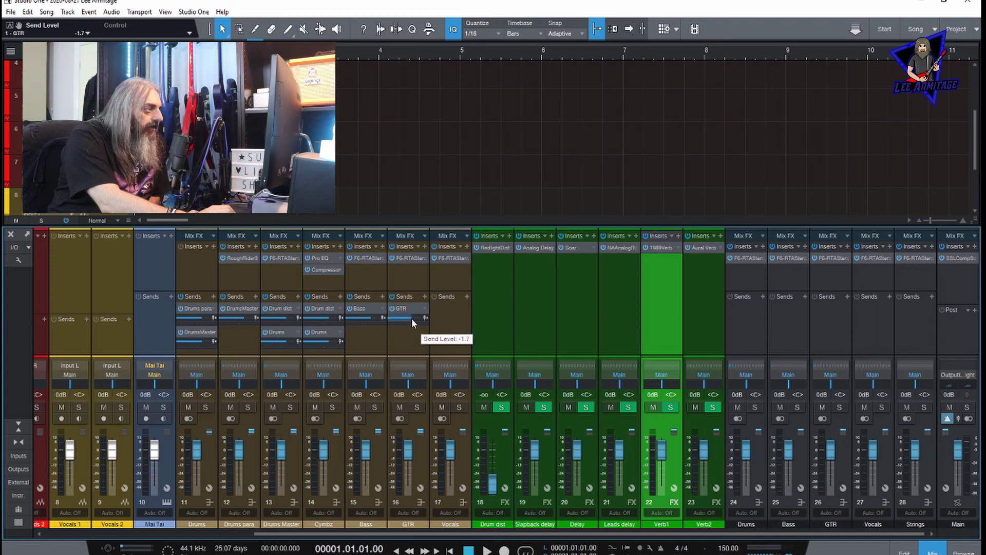
pyautogui.scroll(2, 411, 318)
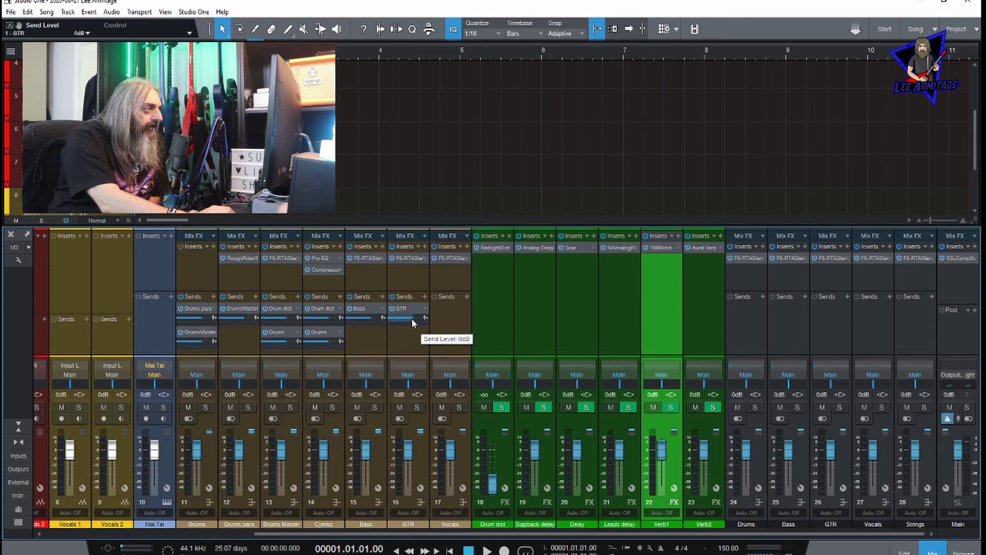
pyautogui.click(468, 296)
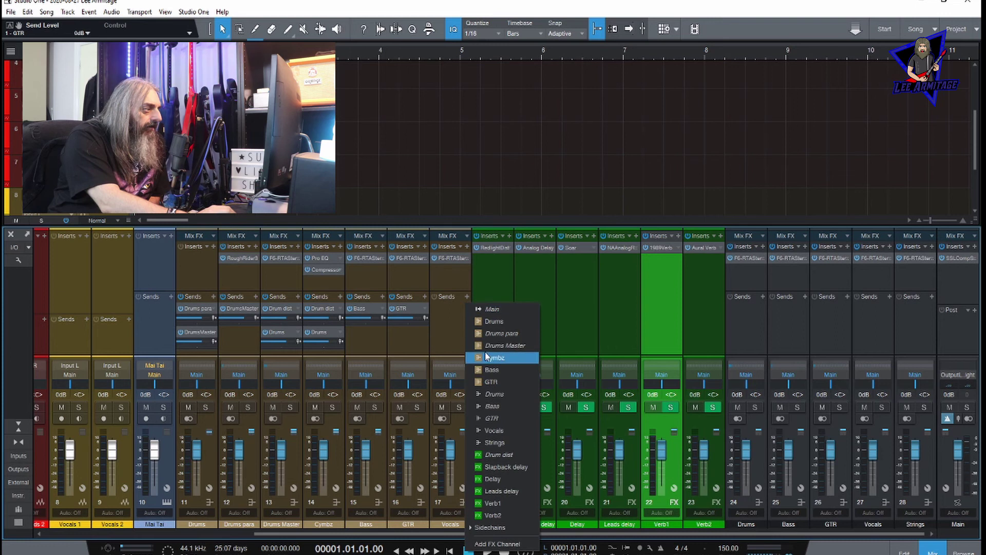
pyautogui.click(494, 443)
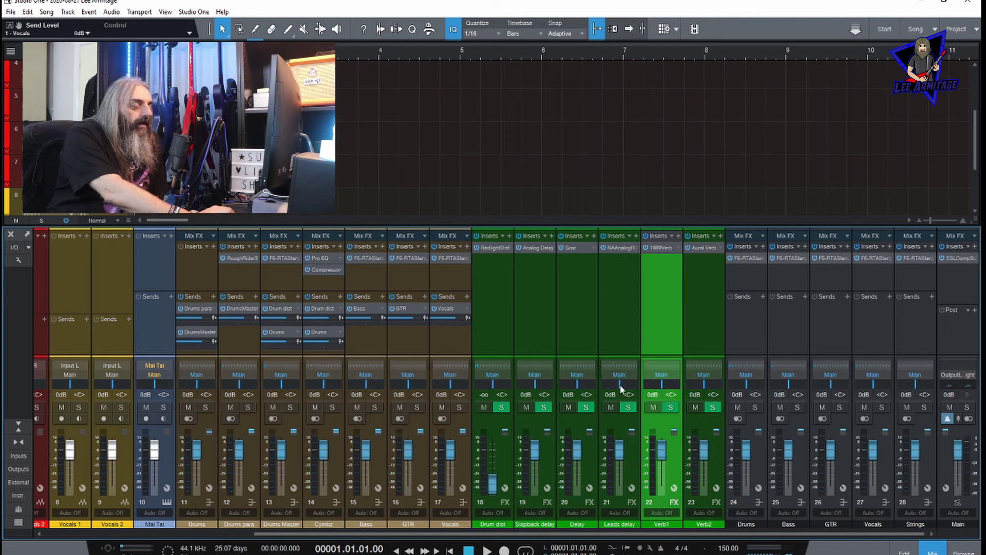
pyautogui.click(507, 315)
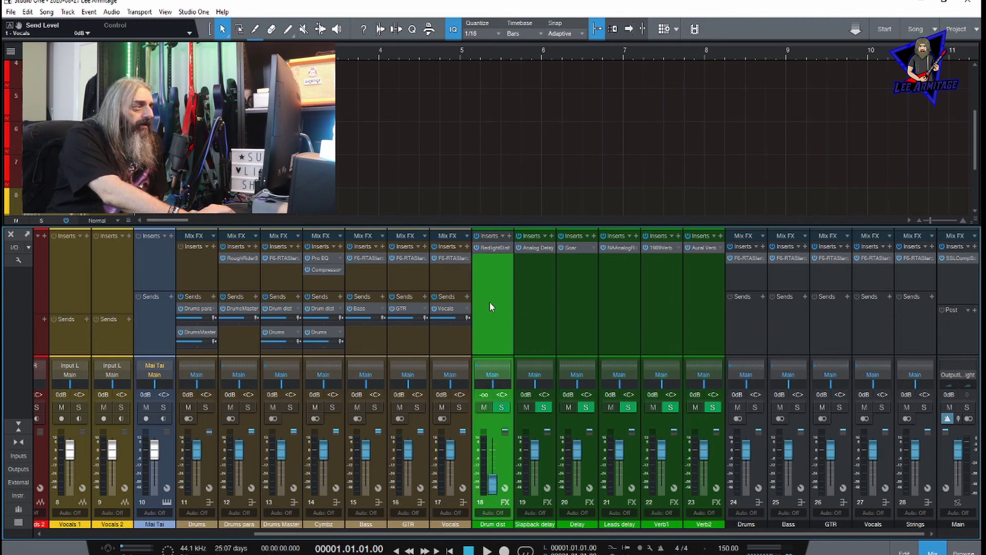
pyautogui.click(553, 306)
pyautogui.click(702, 320)
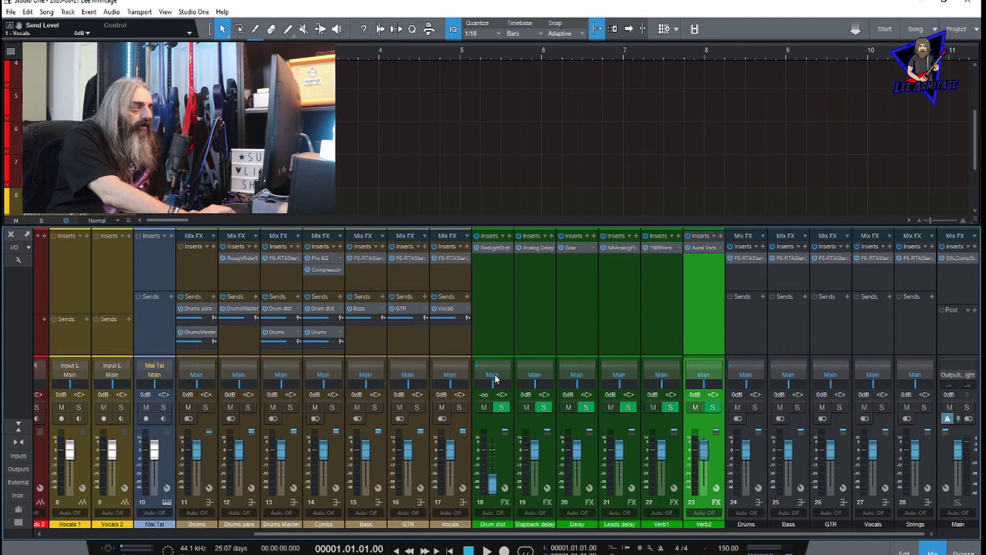
# Route the Drum dist effect's output to the Drums stem bus, and the Slapback delay and Delay outputs to the Vocals stem bus.
pyautogui.click(492, 375)
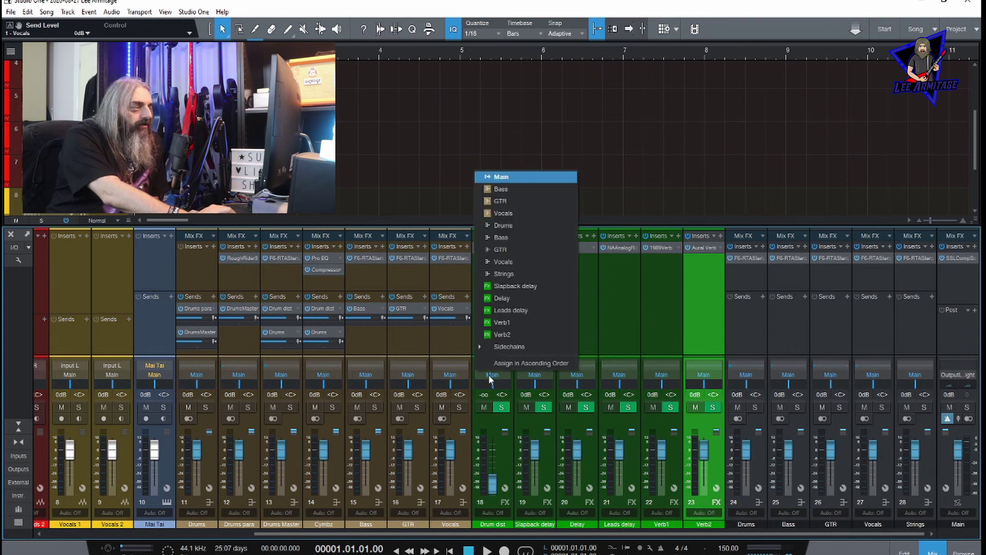
pyautogui.click(539, 232)
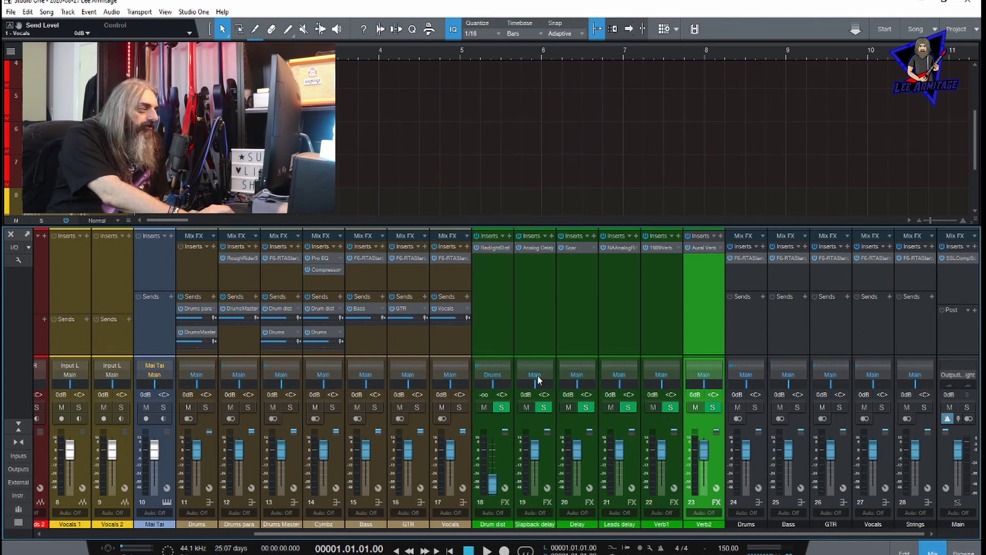
pyautogui.click(534, 375)
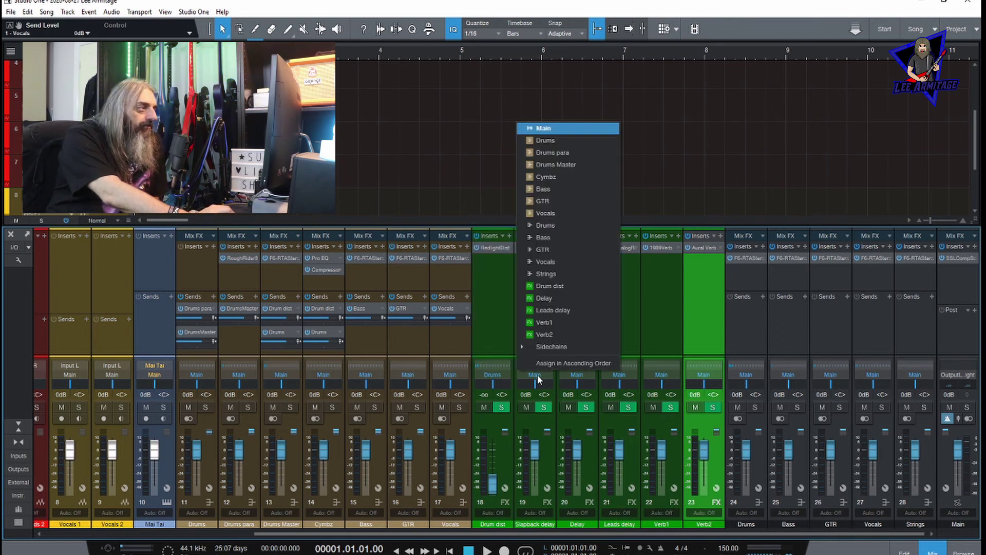
pyautogui.click(560, 262)
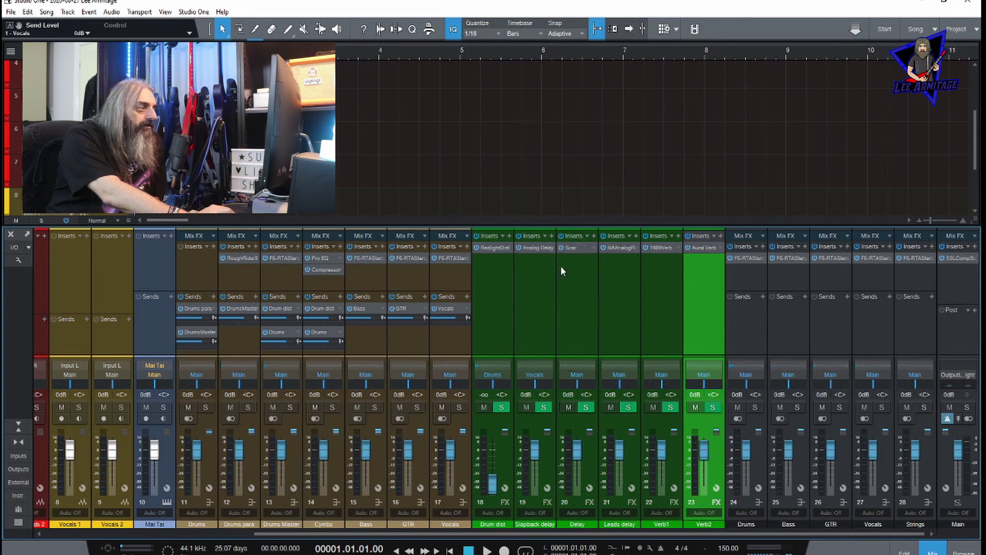
pyautogui.click(577, 375)
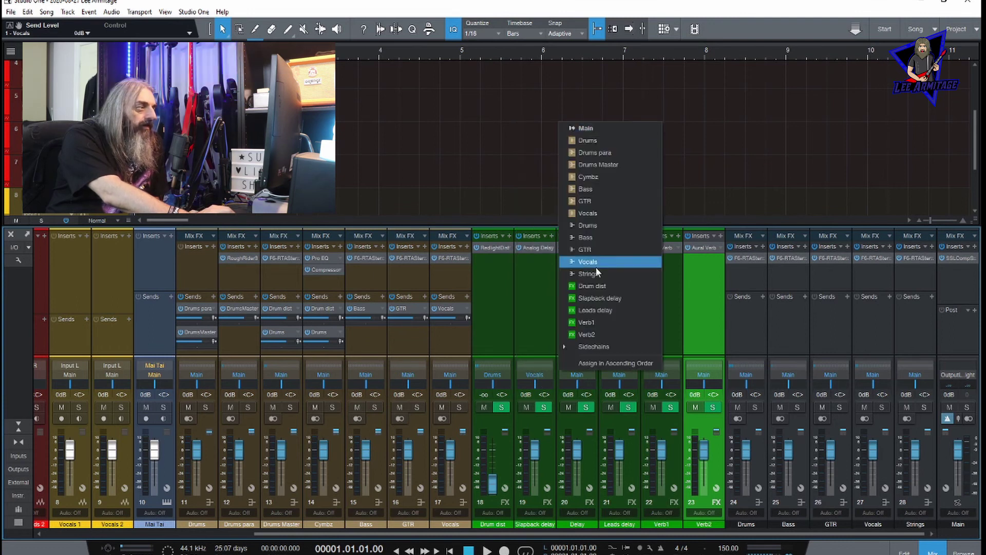
pyautogui.click(596, 262)
# Route the Leads delay output to the GTR stem bus, and the Verb1 and Verb2 outputs to the Drums stem bus.
pyautogui.click(619, 374)
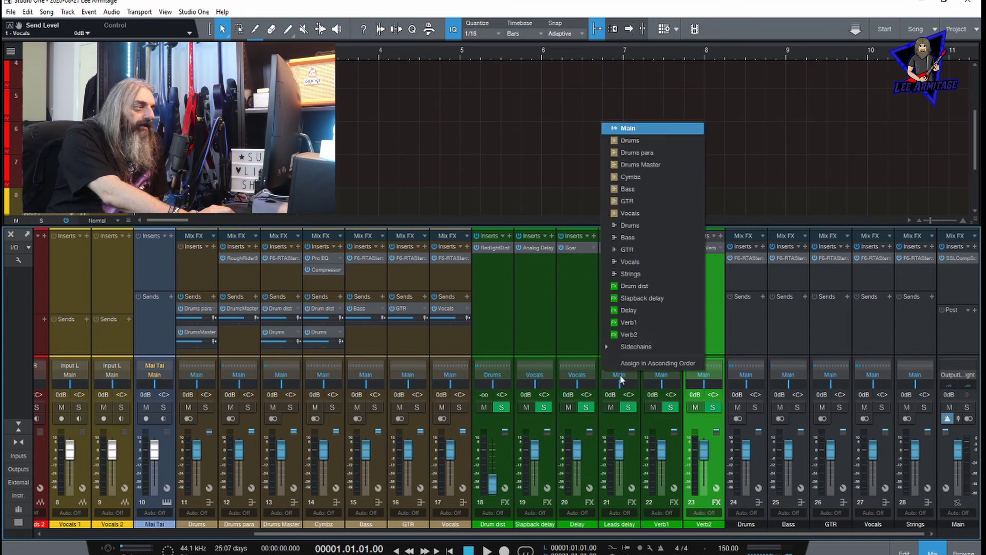
pyautogui.click(633, 248)
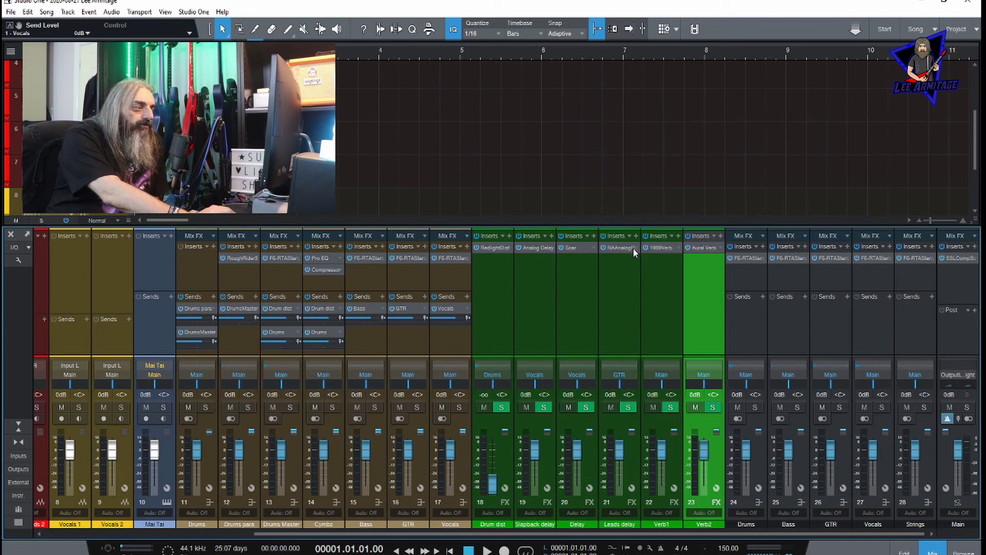
pyautogui.click(662, 374)
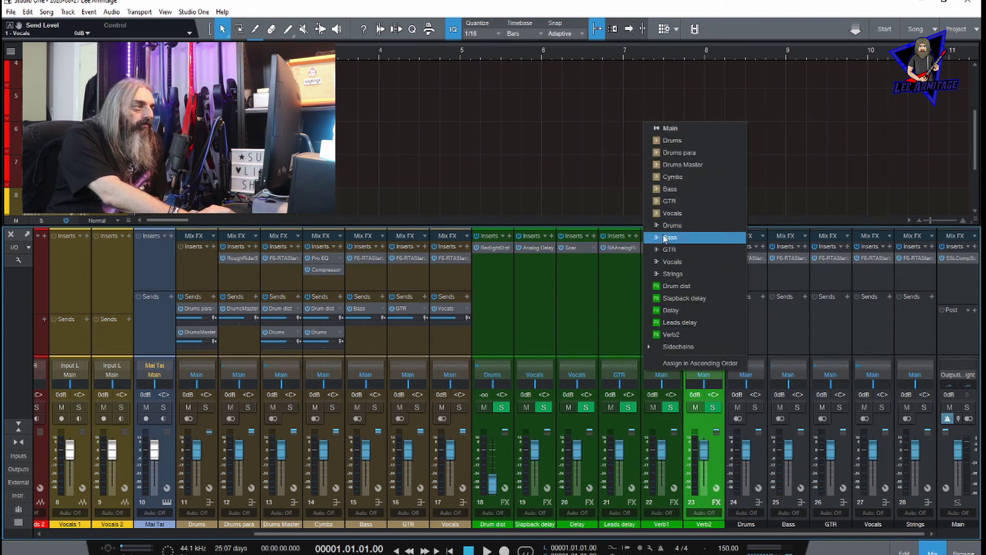
pyautogui.click(720, 226)
pyautogui.click(704, 375)
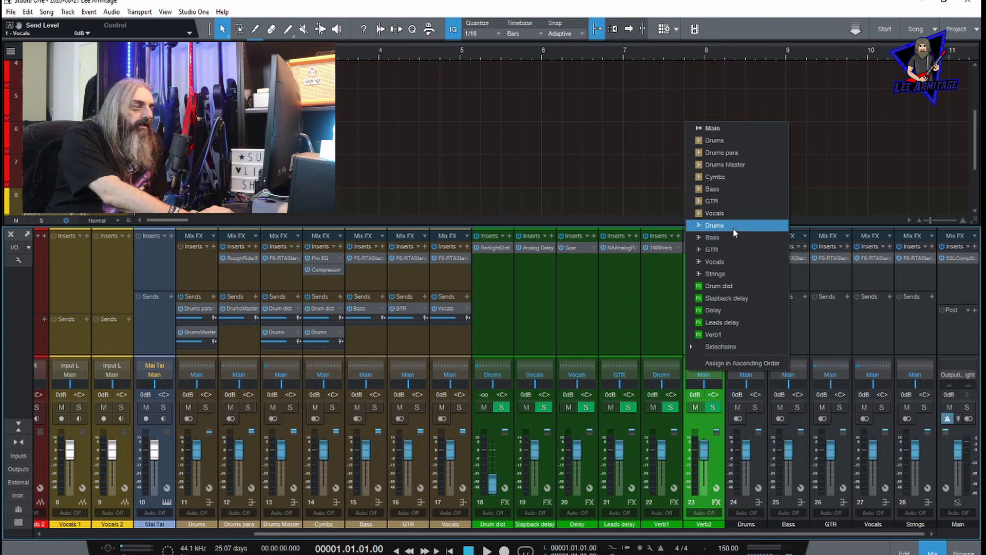
pyautogui.click(734, 226)
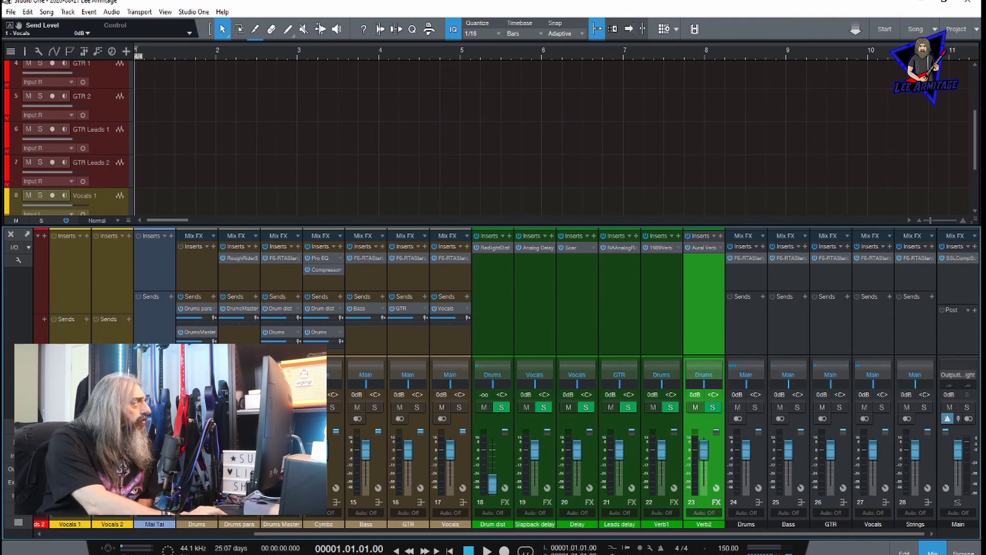
# Save the song as a template titled "Recording/mix temp 1".
pyautogui.click(11, 11)
pyautogui.click(46, 165)
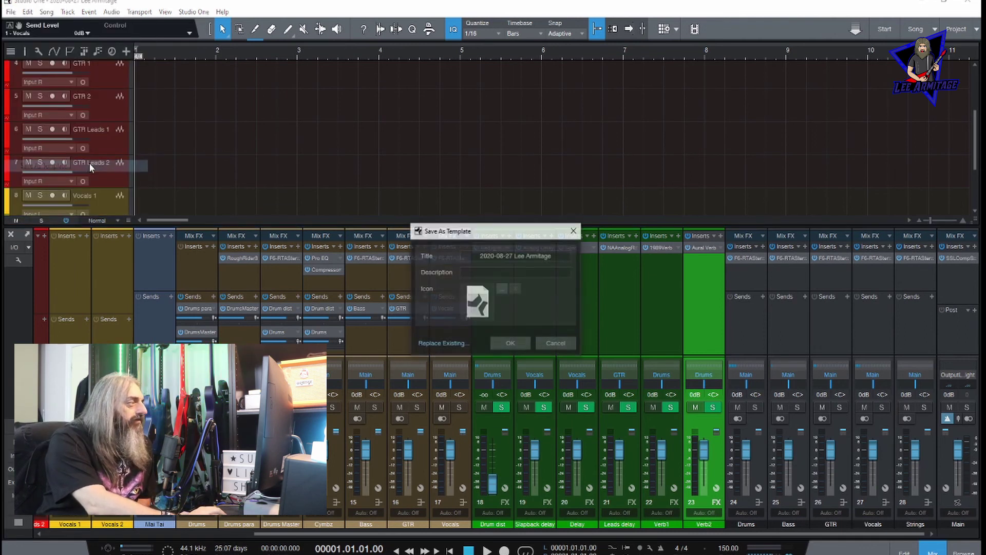
pyautogui.write('Recording')
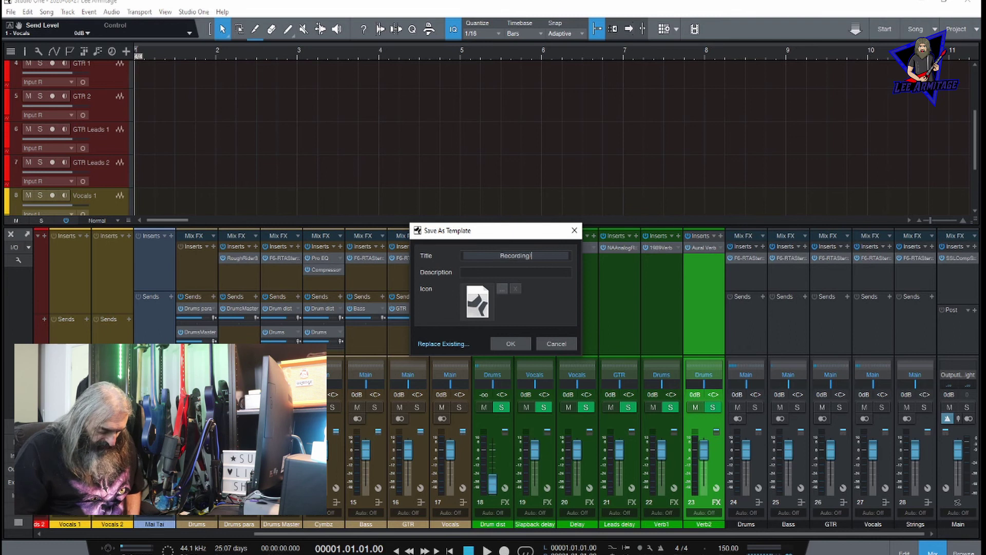
pyautogui.write('/mix te')
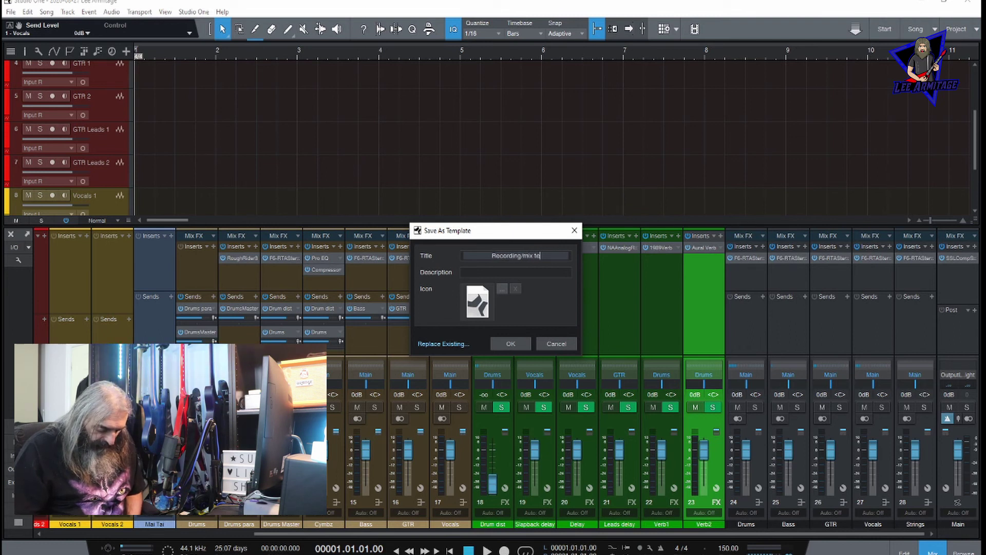
pyautogui.write('mp 1')
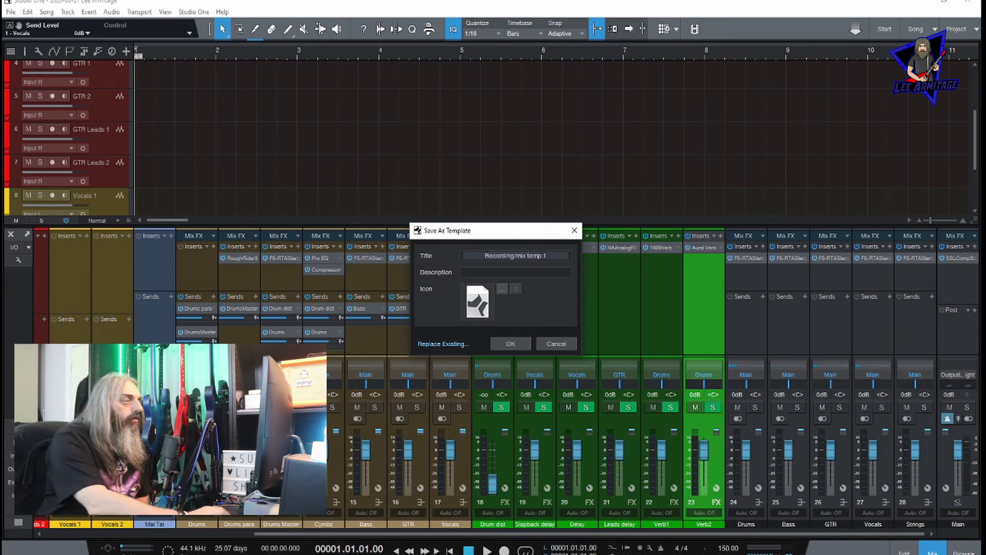
pyautogui.click(511, 343)
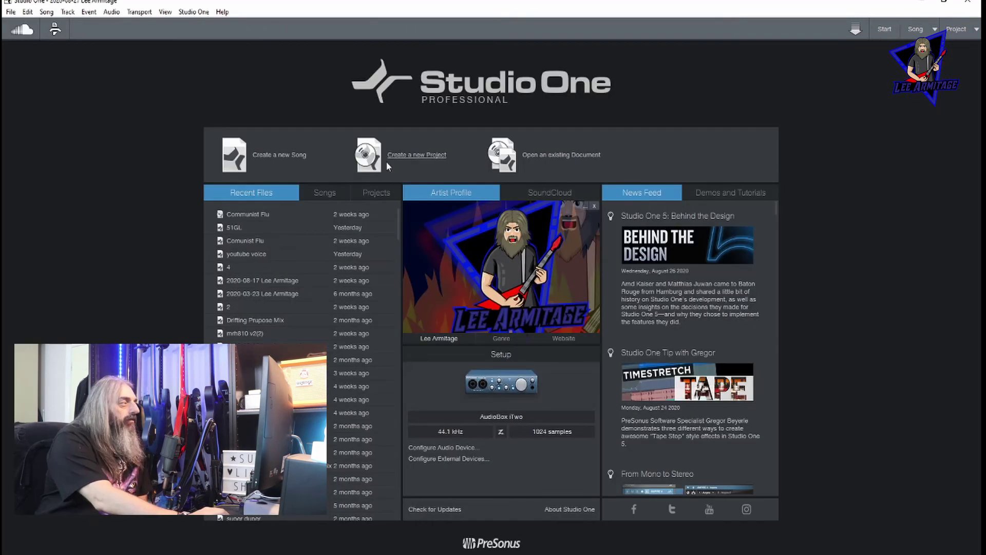
# Create a new song from the user template "Recording/mix temp 1".
pyautogui.click(296, 161)
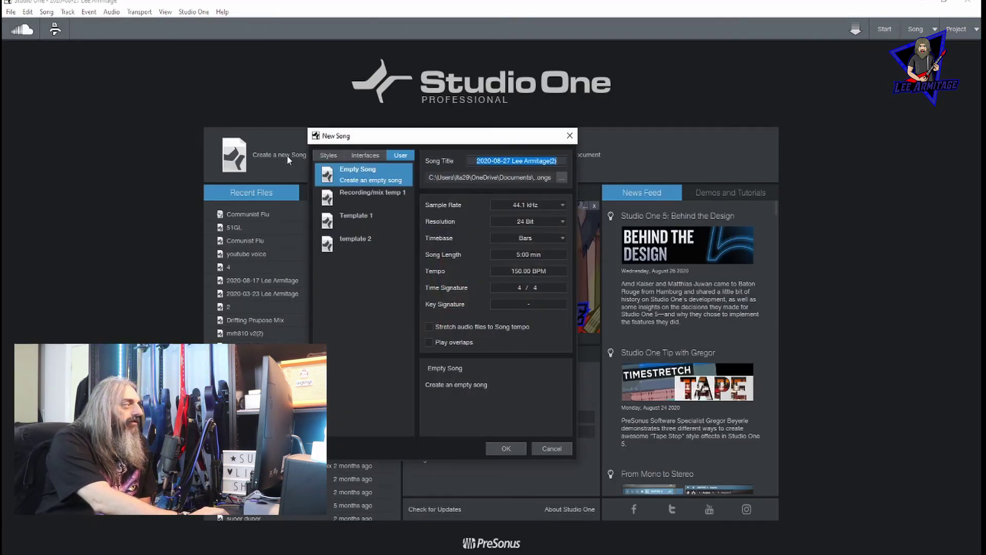
pyautogui.click(375, 196)
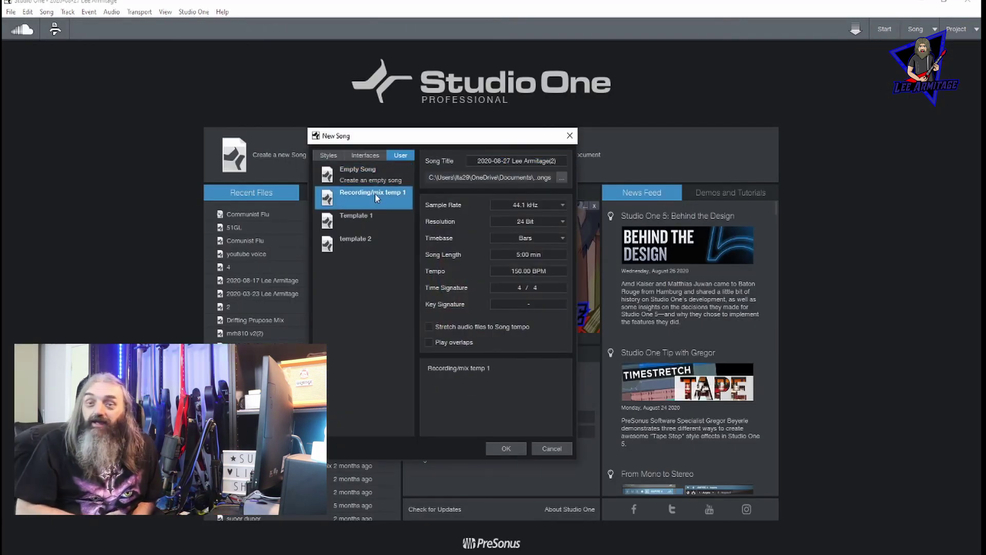
pyautogui.doubleClick(375, 193)
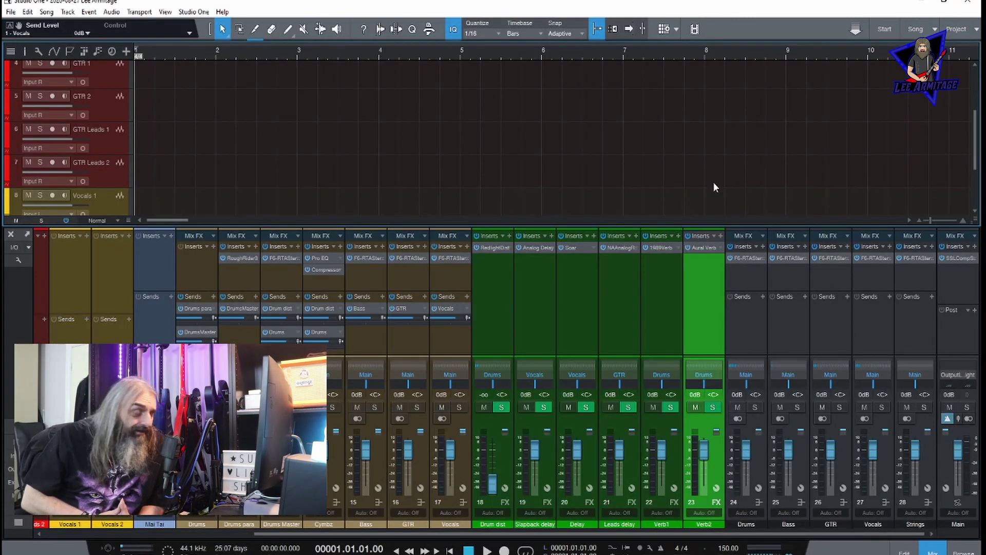